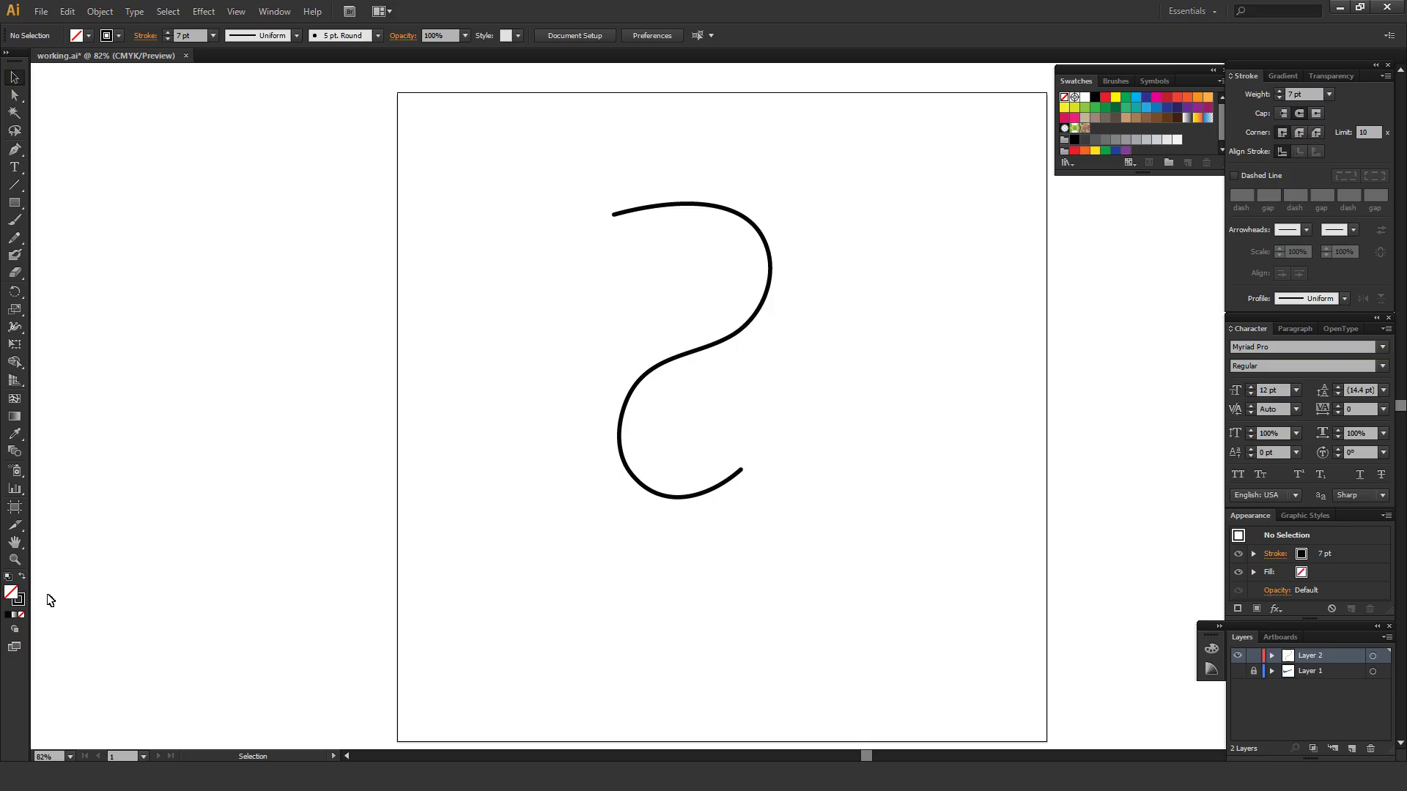
Preview the stroke colour in the Color Picker, cancel, and make fill the active attribute.
{"action": "left_click", "coordinate": [21, 604]}
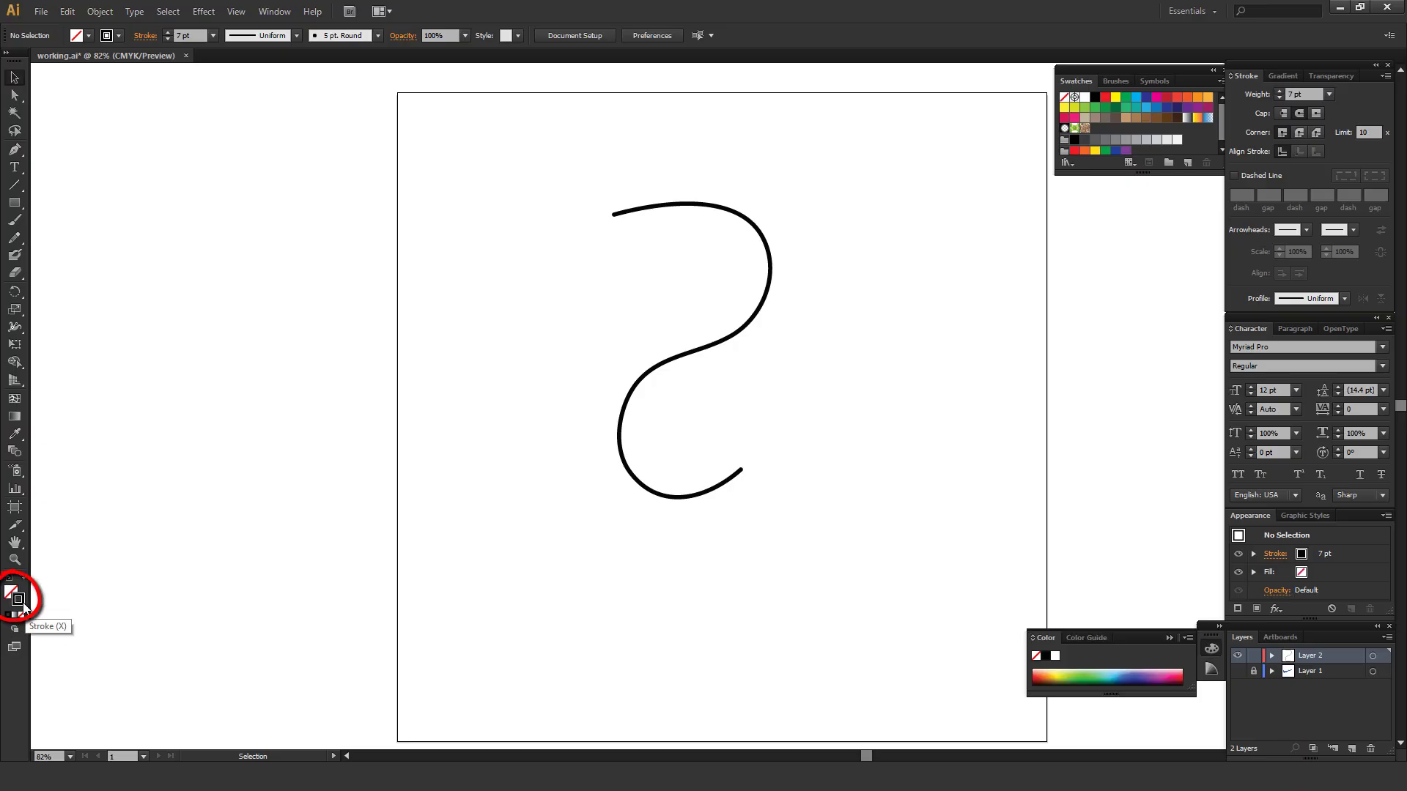
{"action": "double_click", "coordinate": [24, 606]}
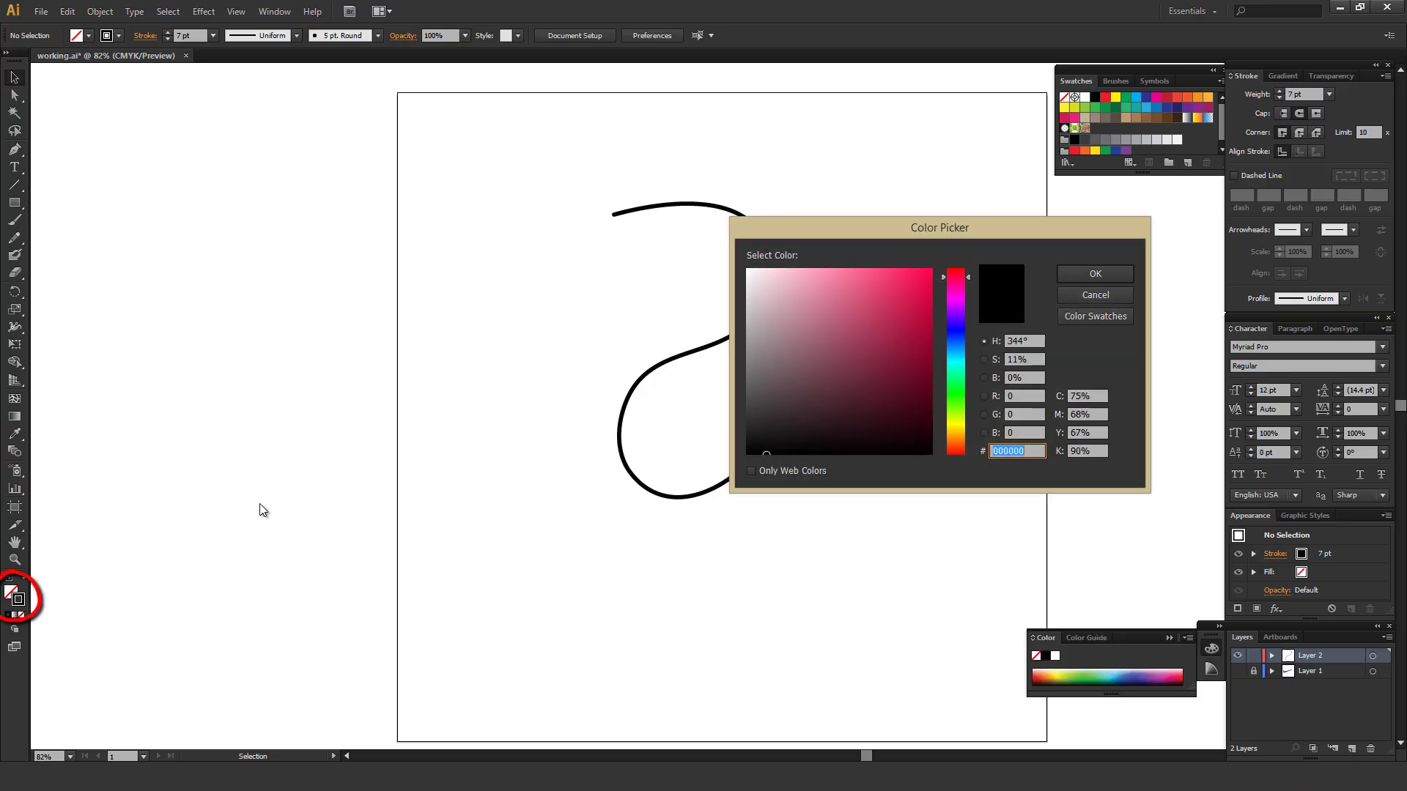
{"action": "left_click", "coordinate": [1096, 295]}
{"action": "left_click", "coordinate": [9, 594]}
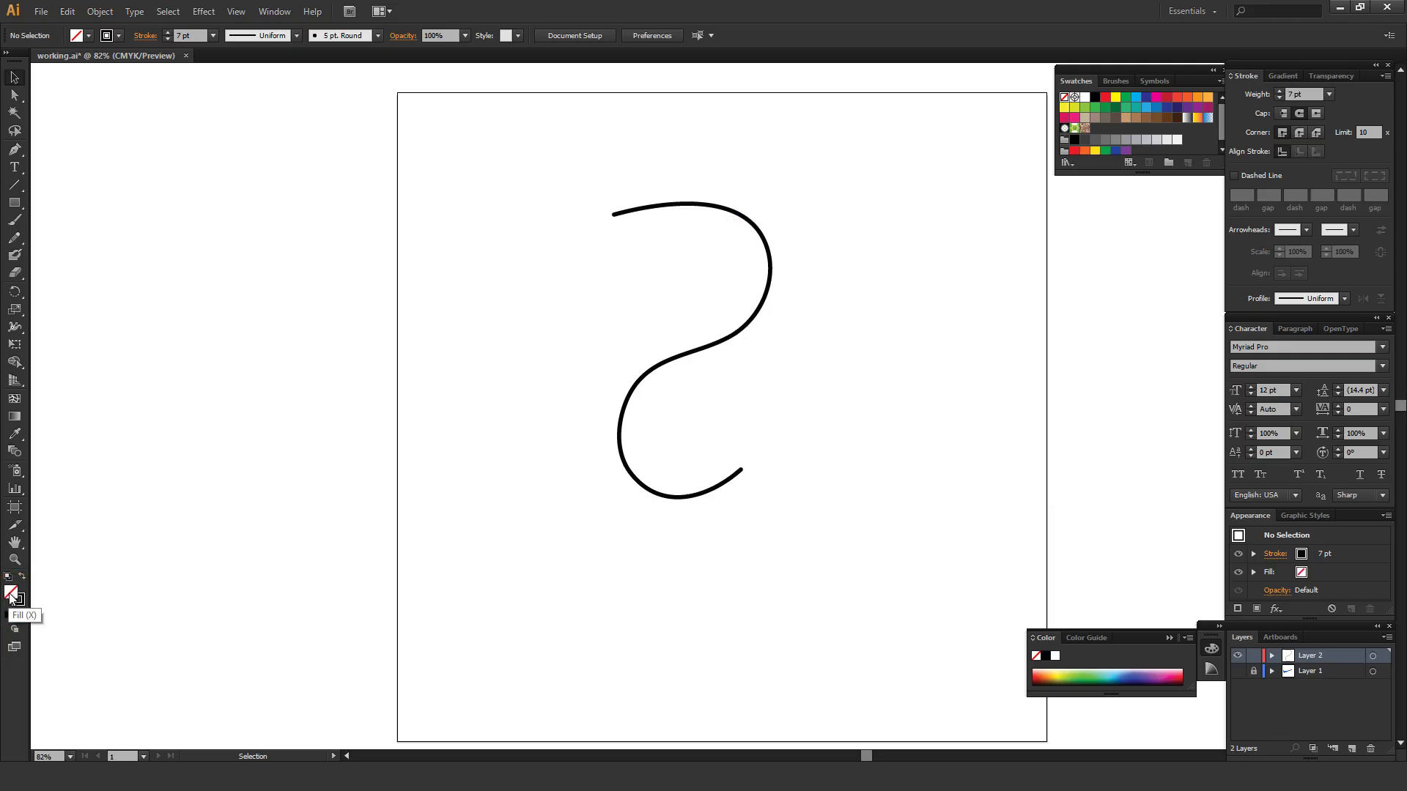
Select the S curve, toggle its fill to black then None, and delete it.
{"action": "left_click", "coordinate": [20, 618]}
{"action": "left_click_drag", "start_coordinate": [484, 135], "coordinate": [651, 309]}
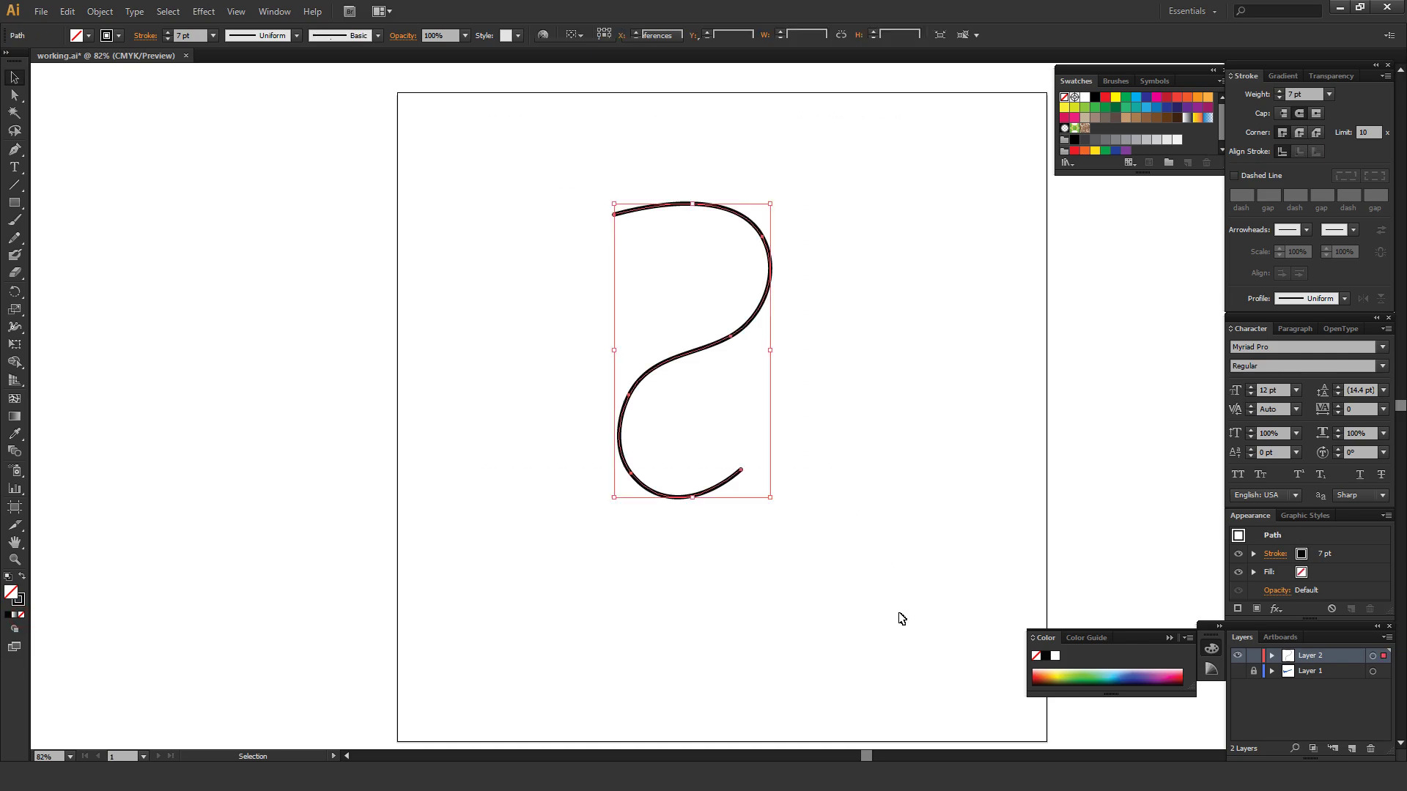
{"action": "left_click", "coordinate": [7, 615]}
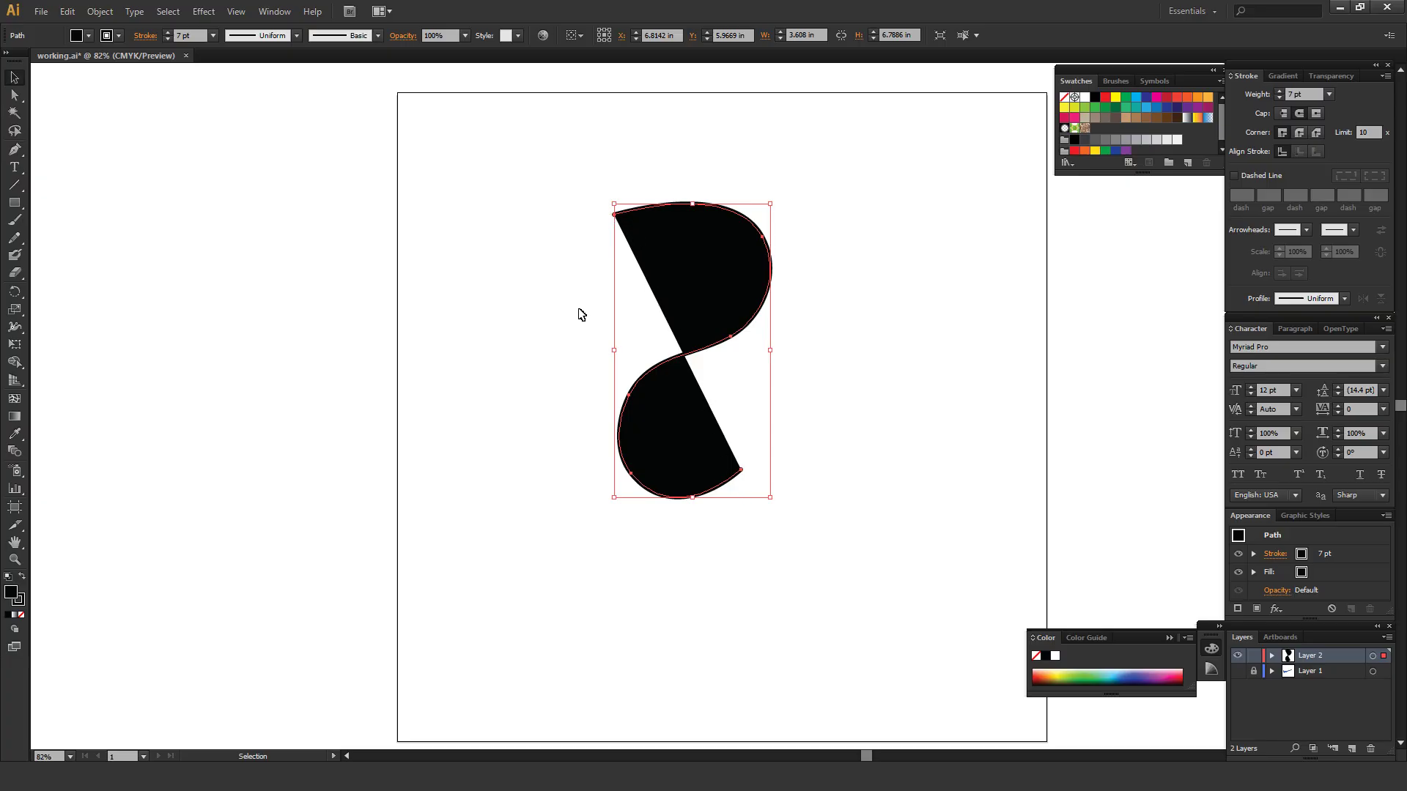
{"action": "left_click", "coordinate": [19, 616]}
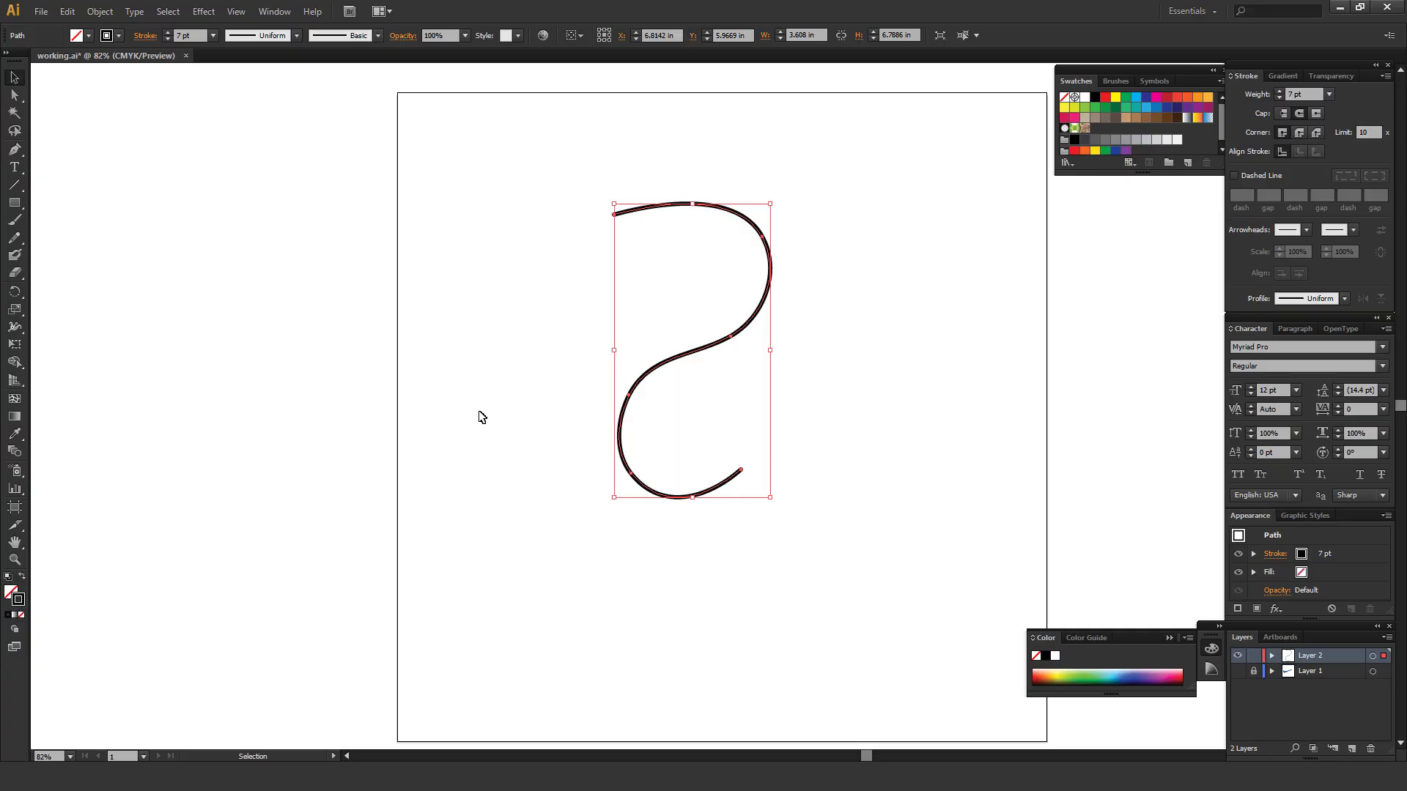
{"action": "key", "text": "Delete"}
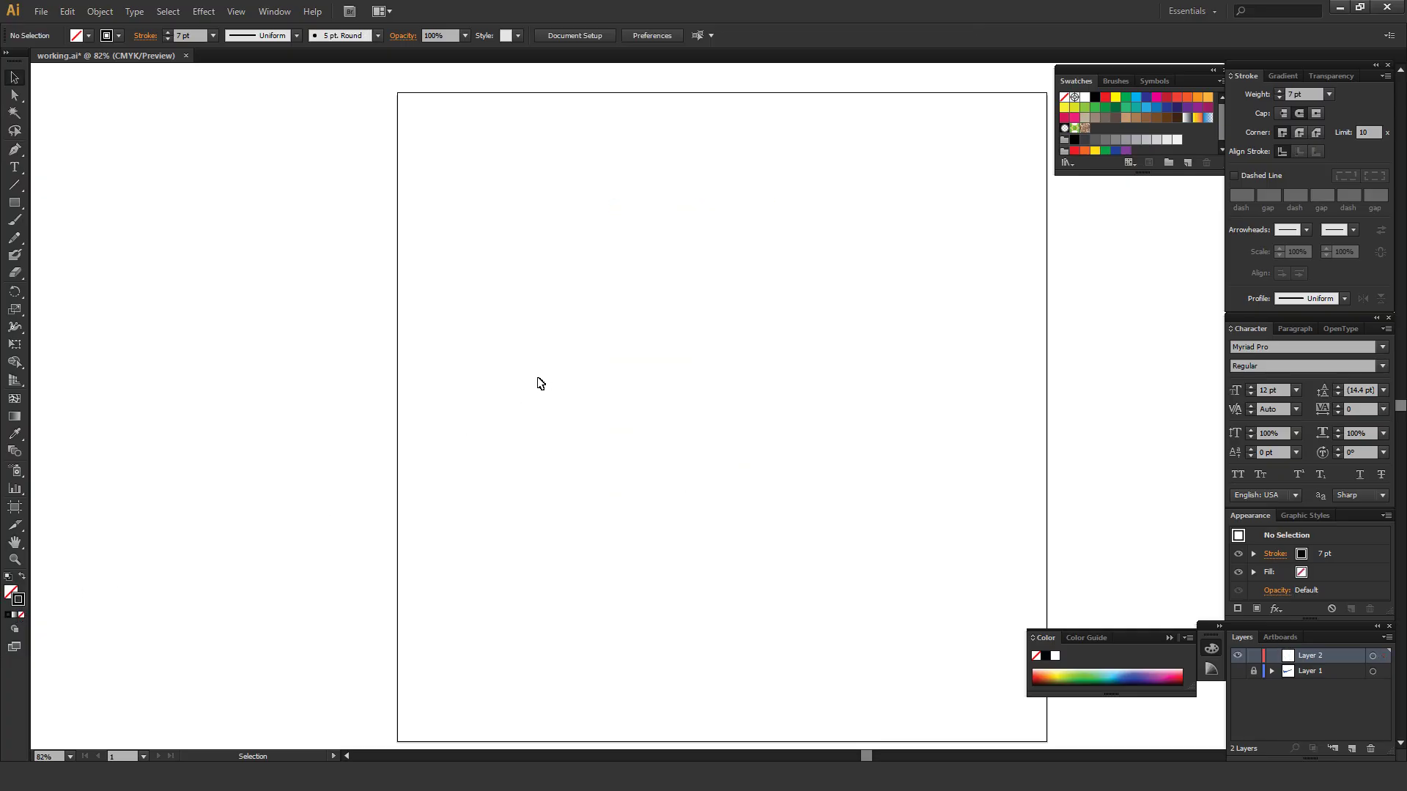
Tear off the Pen tool flyout into a floating panel placed beside the toolbox.
{"action": "left_click", "coordinate": [16, 151]}
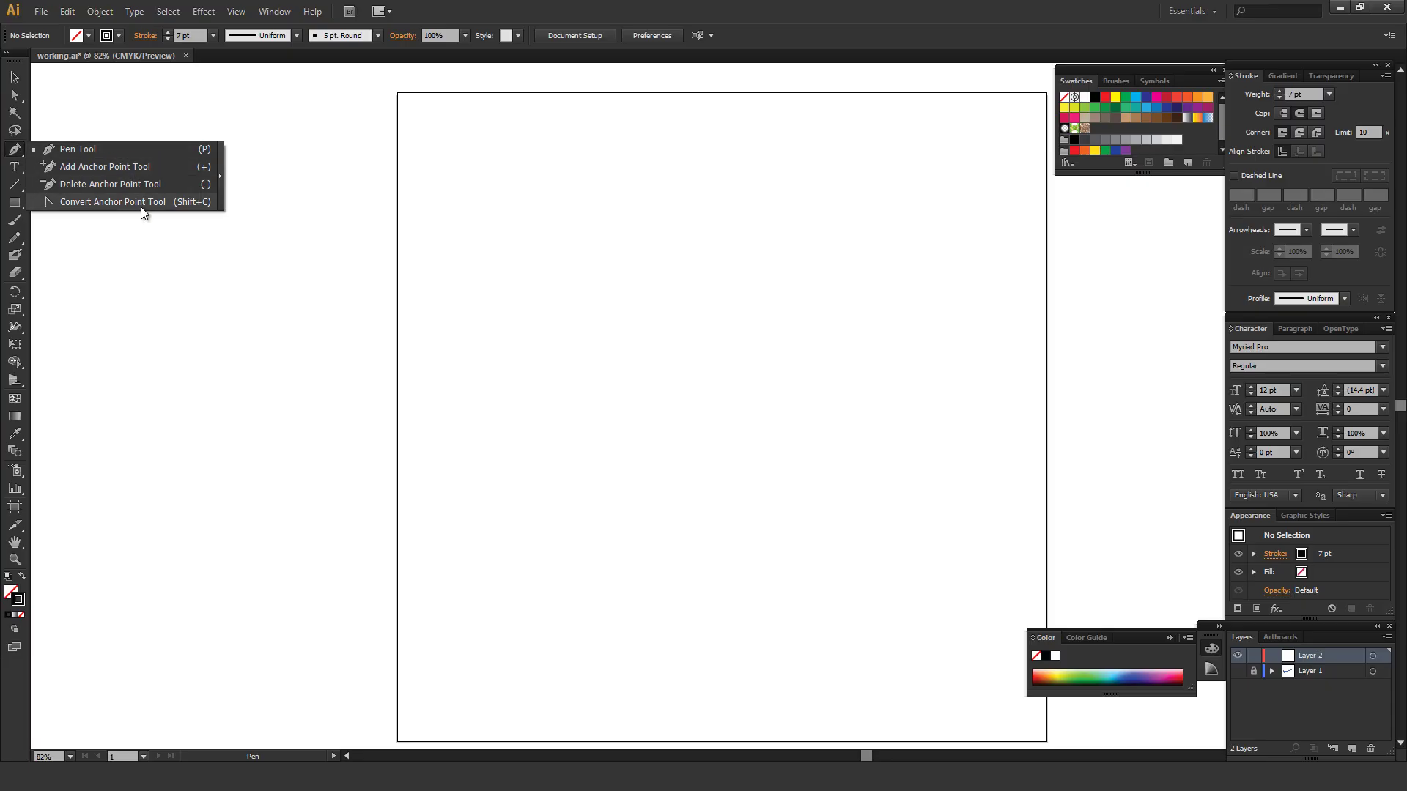
{"action": "left_click", "coordinate": [222, 179]}
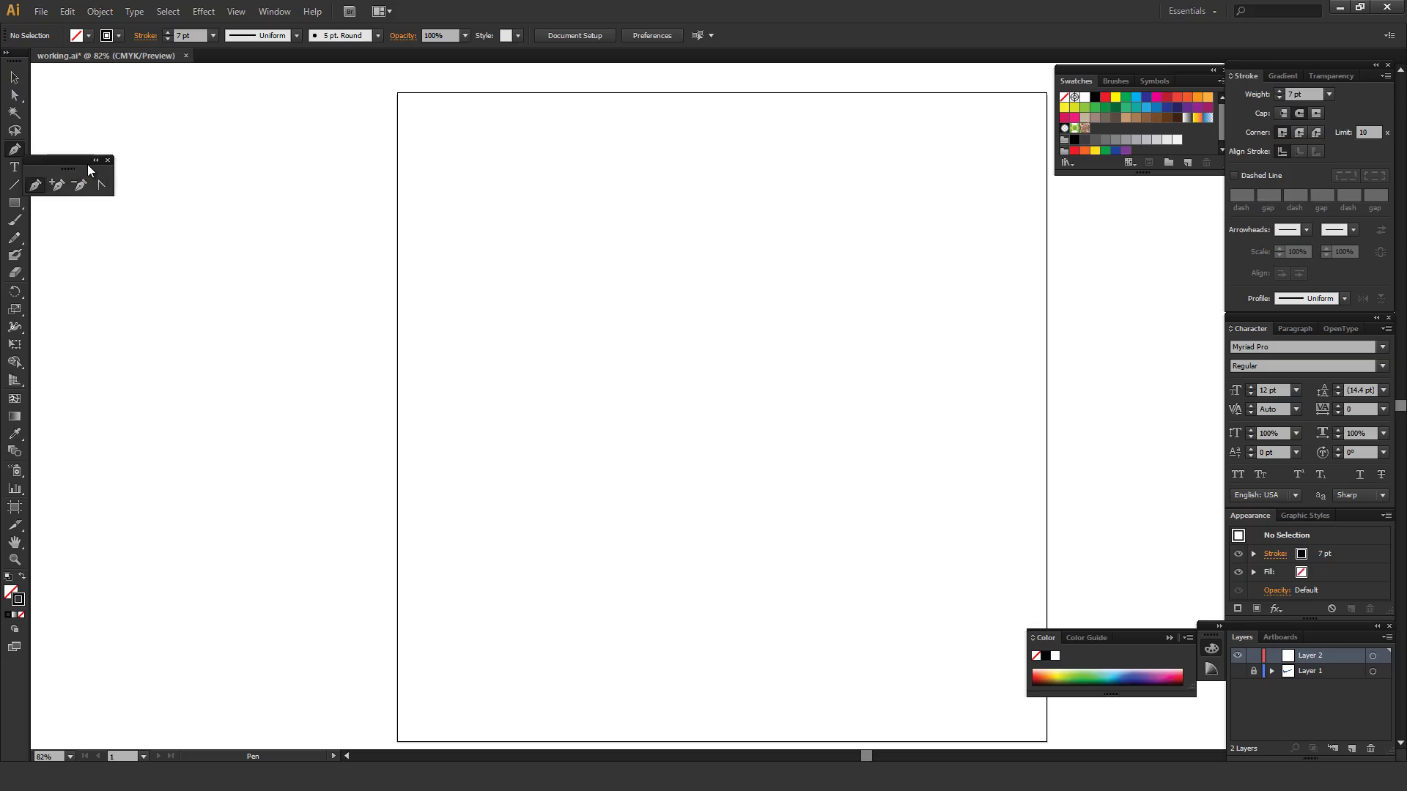
{"action": "left_click_drag", "start_coordinate": [88, 167], "coordinate": [135, 179]}
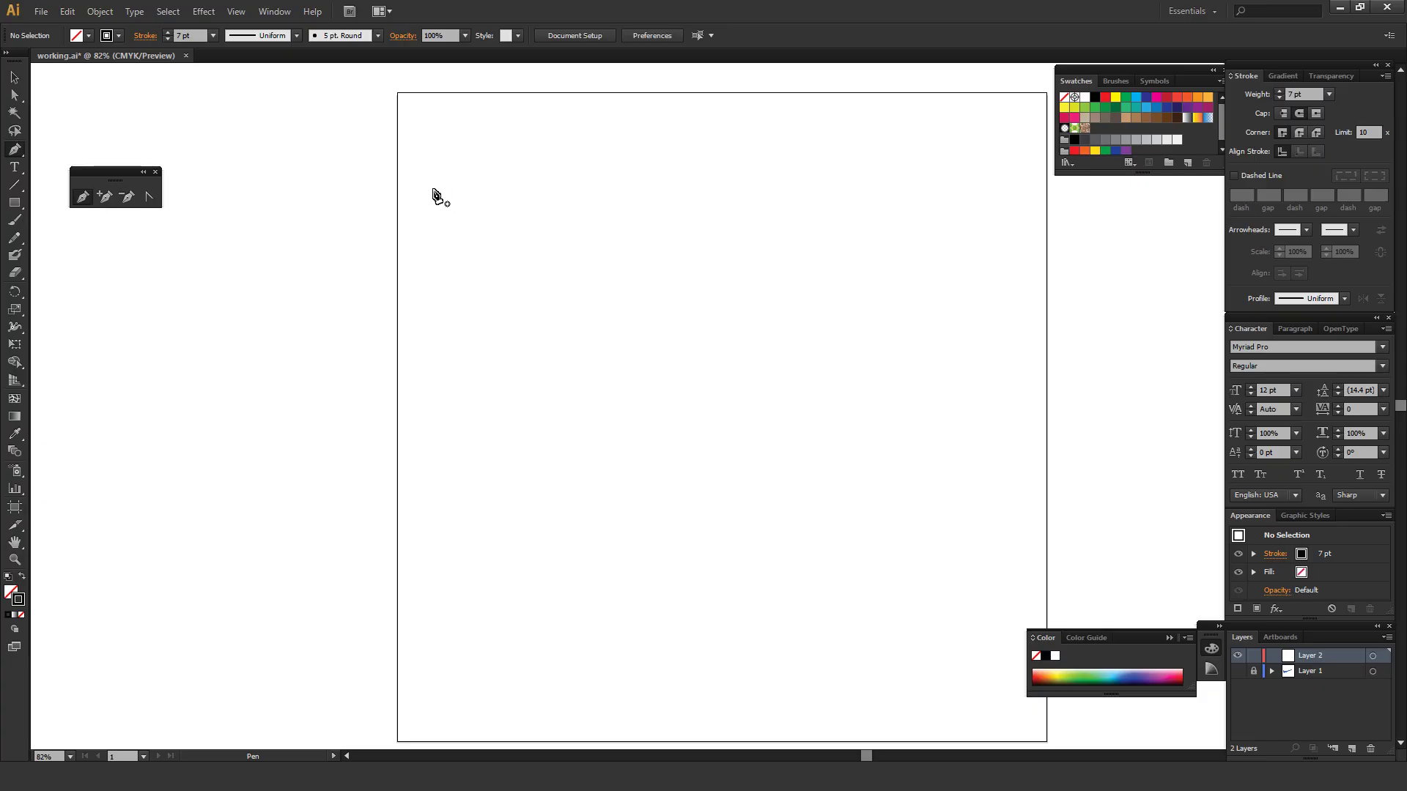
Draw a closed four-corner straight-edged Pen path on the artboard and zoom in.
{"action": "left_click", "coordinate": [498, 254]}
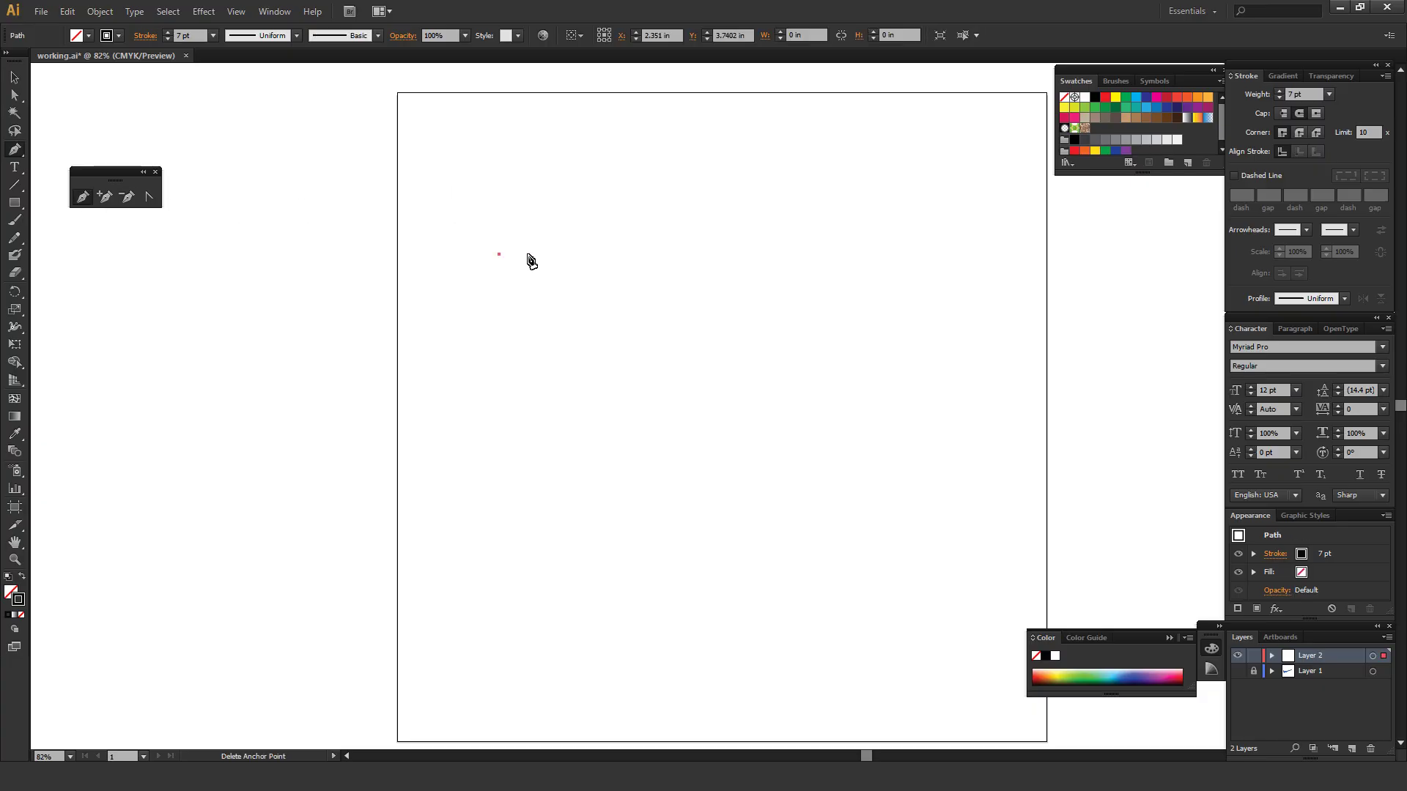
{"action": "left_click", "coordinate": [759, 243]}
{"action": "left_click", "coordinate": [759, 393]}
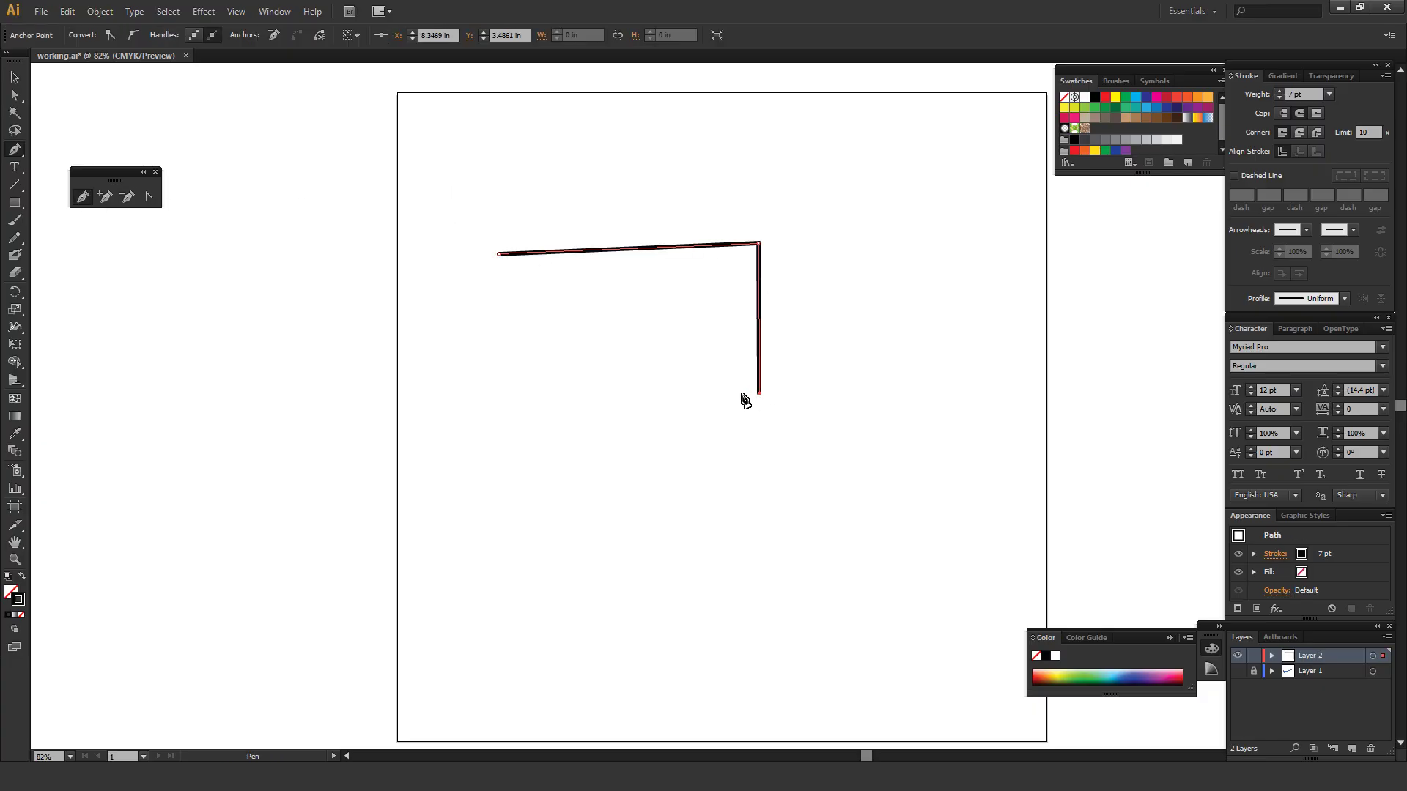
{"action": "left_click", "coordinate": [511, 405]}
{"action": "left_click", "coordinate": [500, 256]}
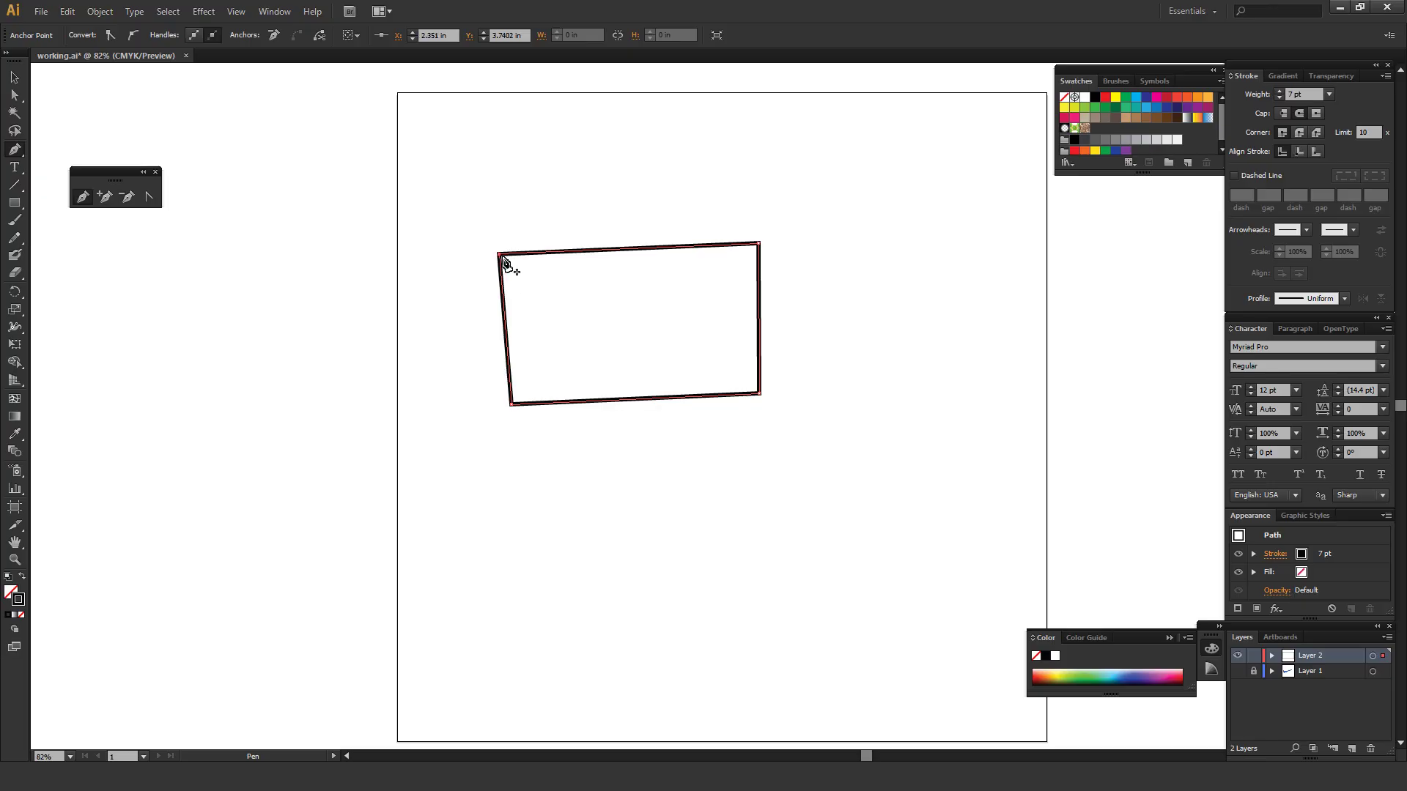
{"action": "scroll", "coordinate": [590, 298], "scroll_direction": "up", "scroll_amount": 3}
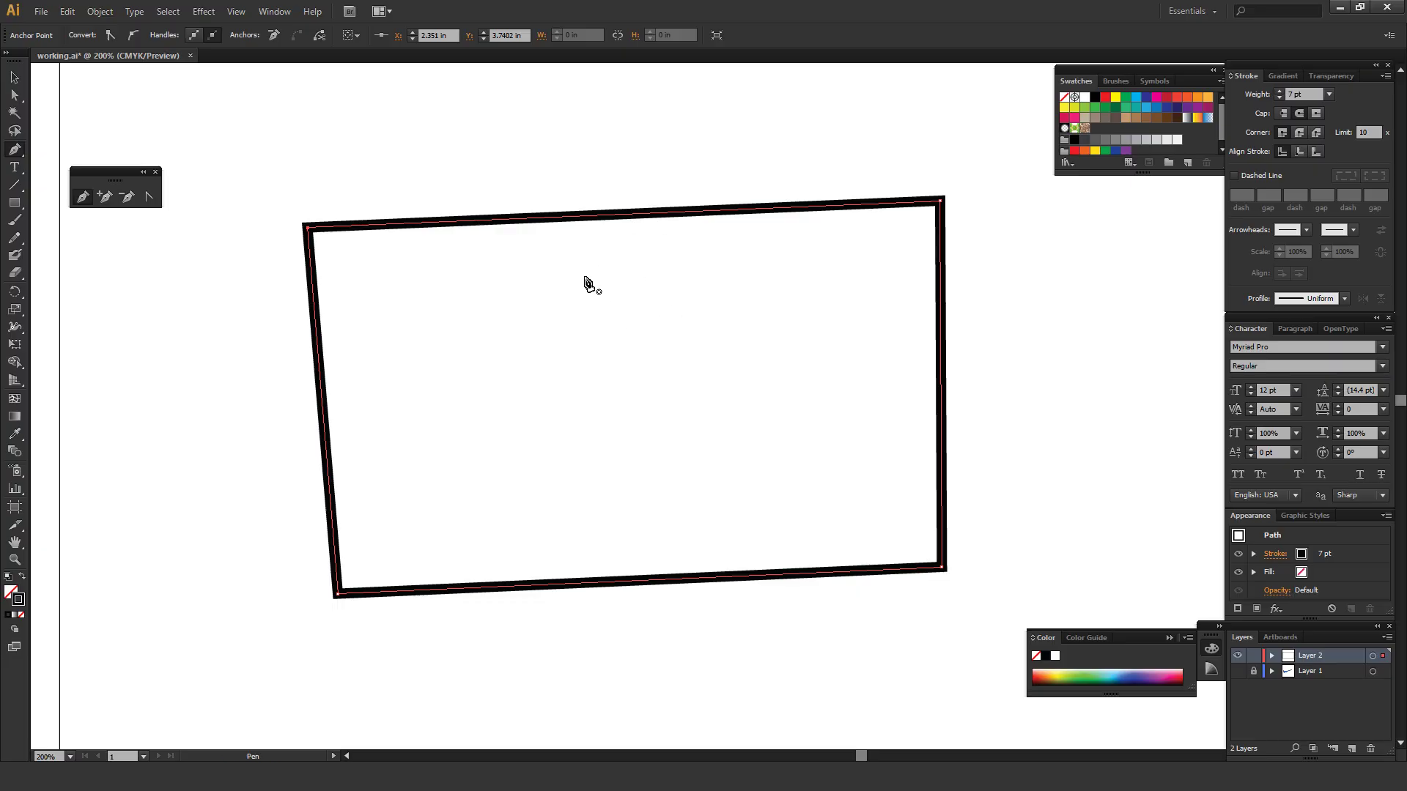
Add an anchor mid-way along the top edge and drag it down into a V notch.
{"action": "left_click", "coordinate": [624, 217]}
{"action": "key", "text": "a"}
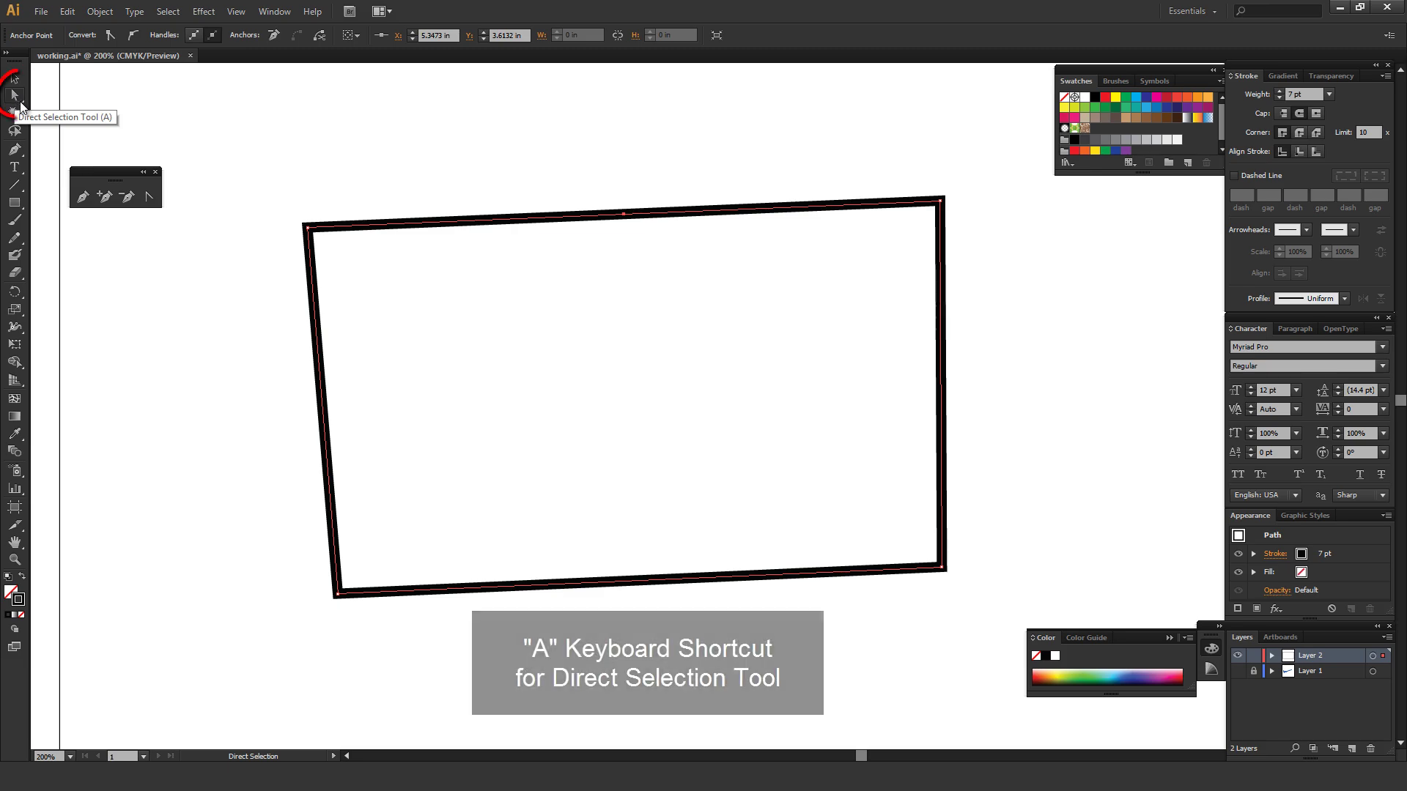
{"action": "left_click", "coordinate": [552, 209]}
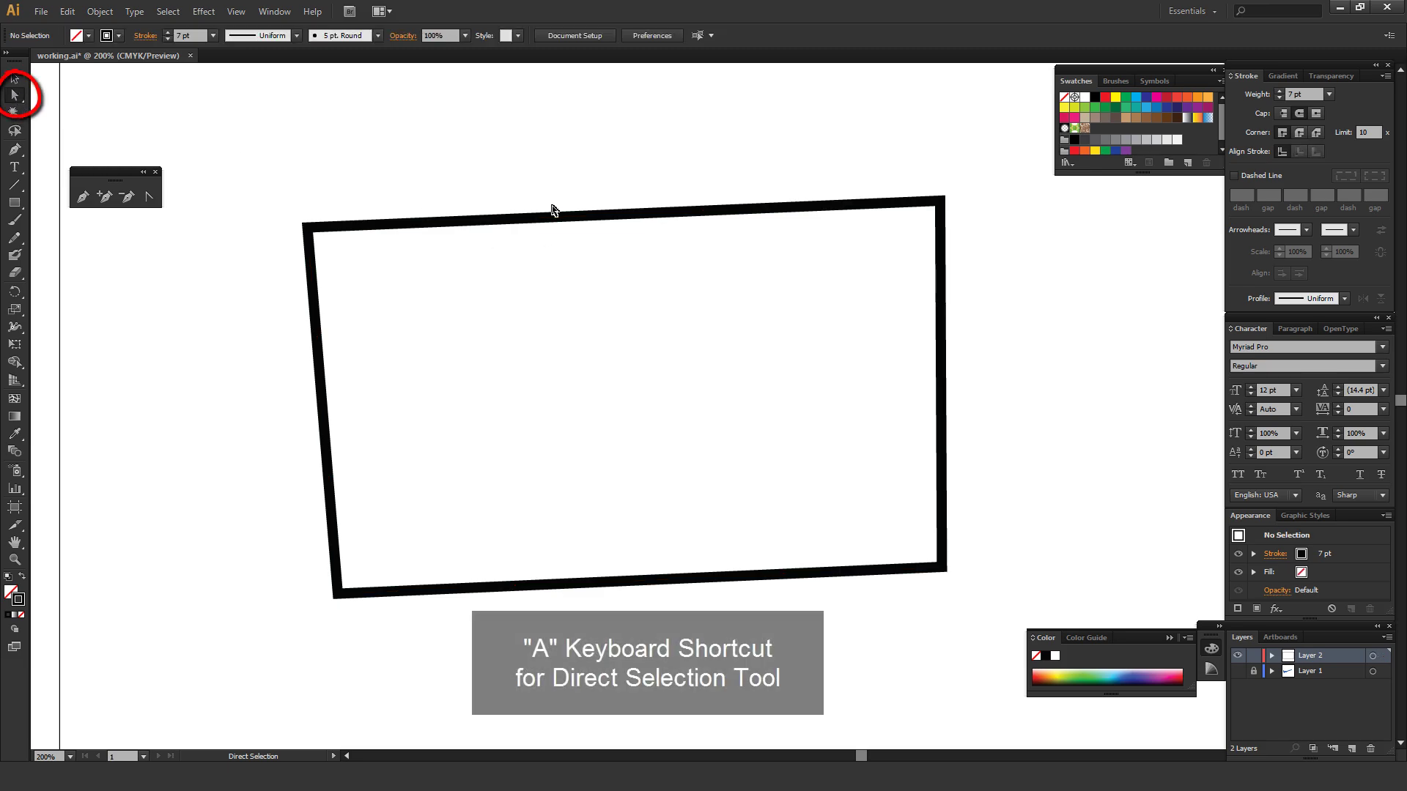
{"action": "left_click_drag", "start_coordinate": [505, 120], "coordinate": [710, 308]}
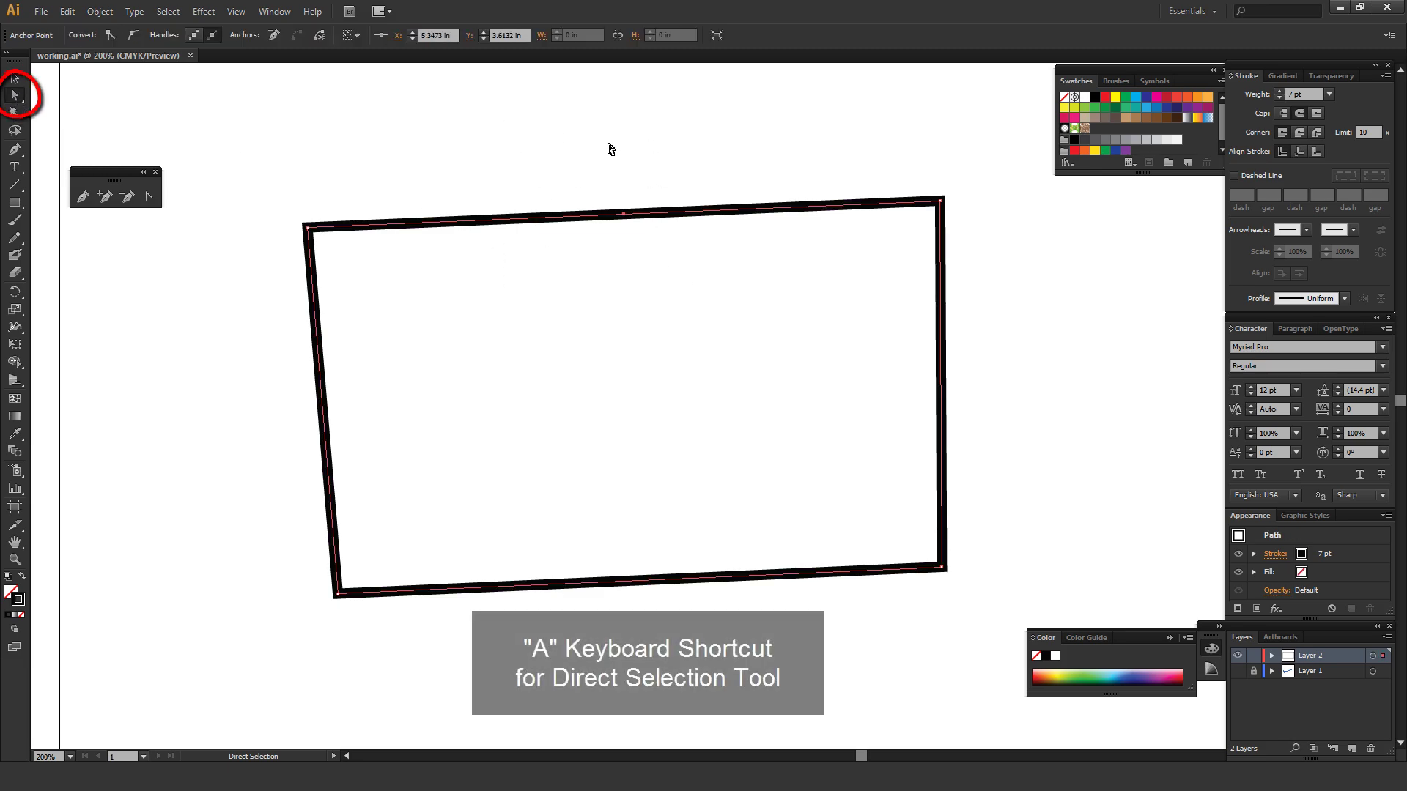
{"action": "left_click_drag", "start_coordinate": [624, 214], "coordinate": [638, 334]}
Delete the top-left corner anchor with the Pen tool.
{"action": "key", "text": "p"}
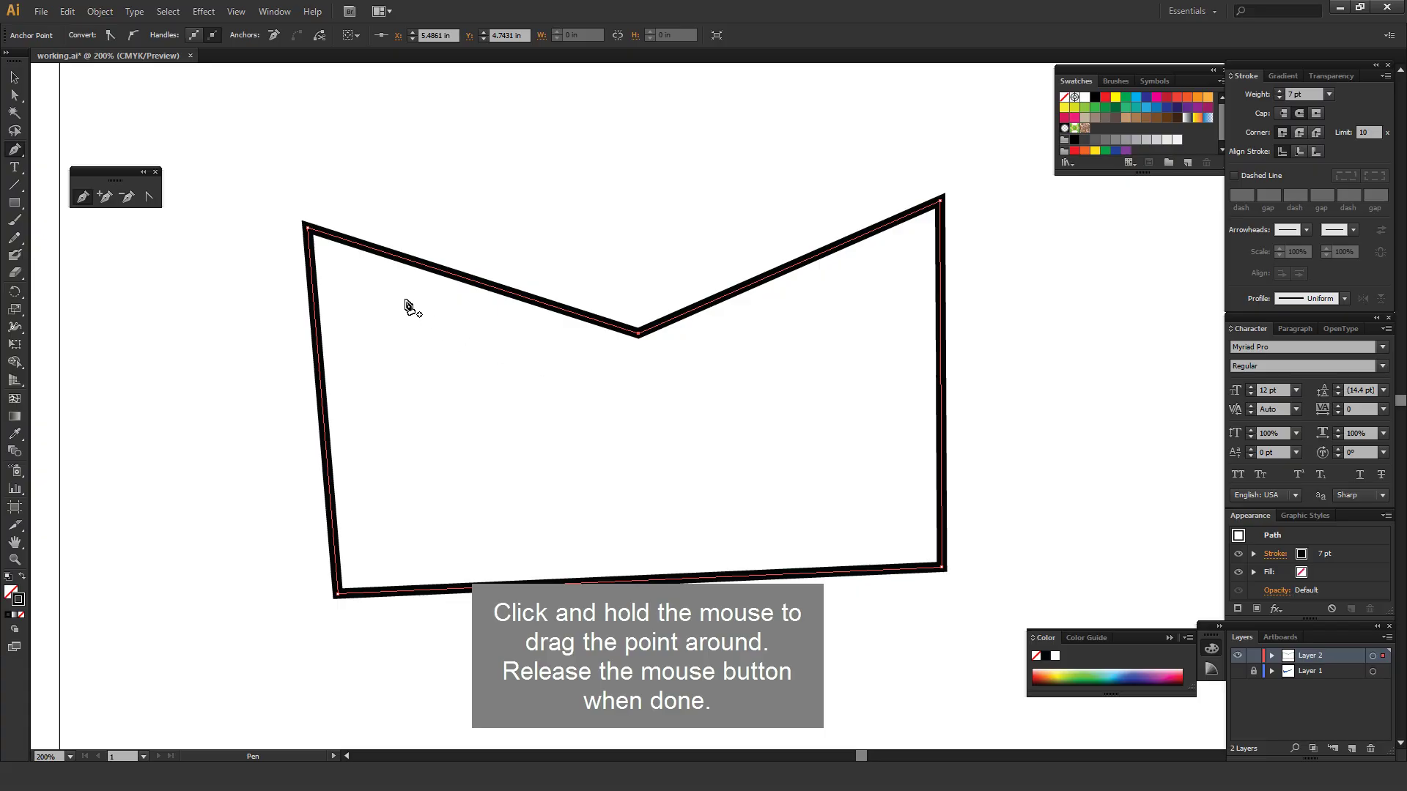
{"action": "left_click", "coordinate": [309, 233]}
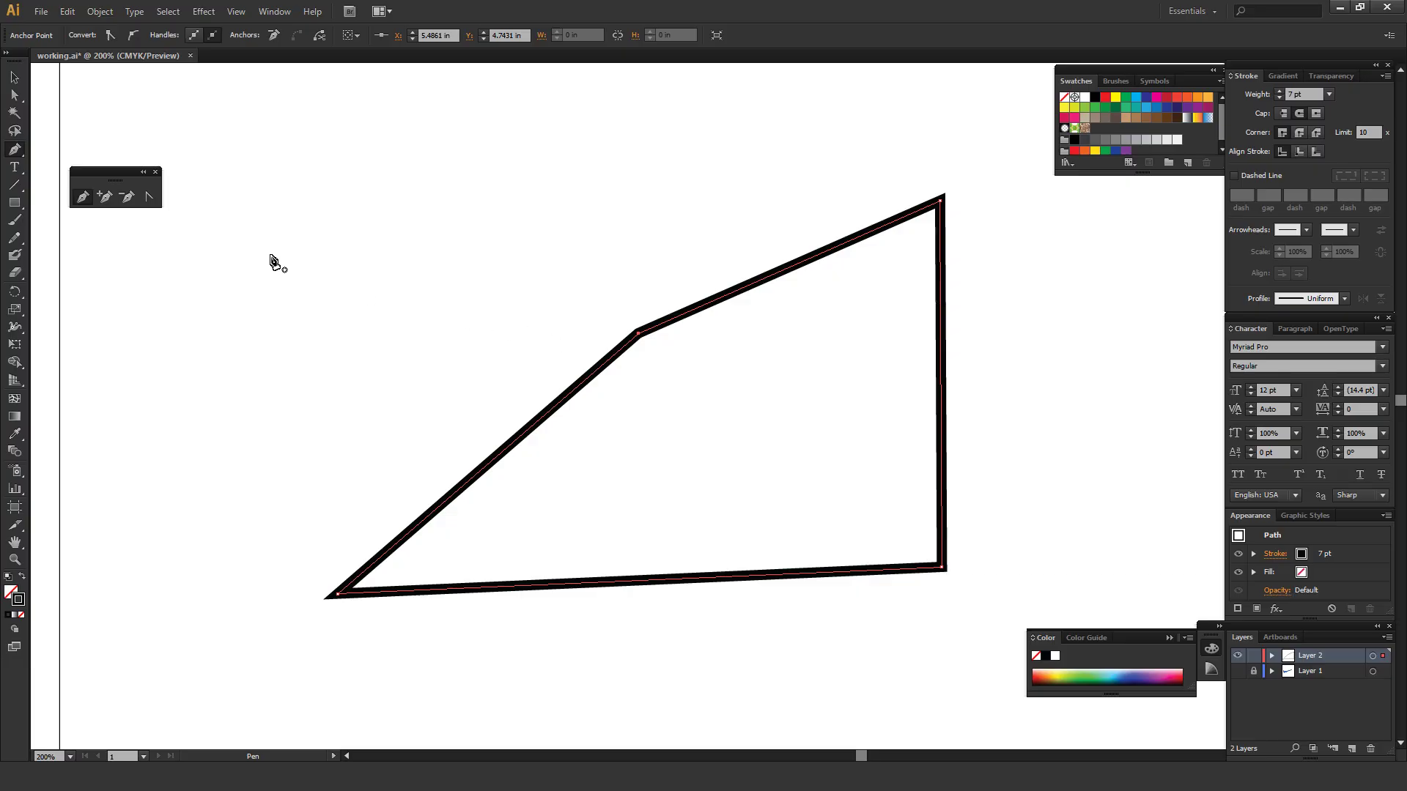
{"action": "left_click", "coordinate": [150, 198]}
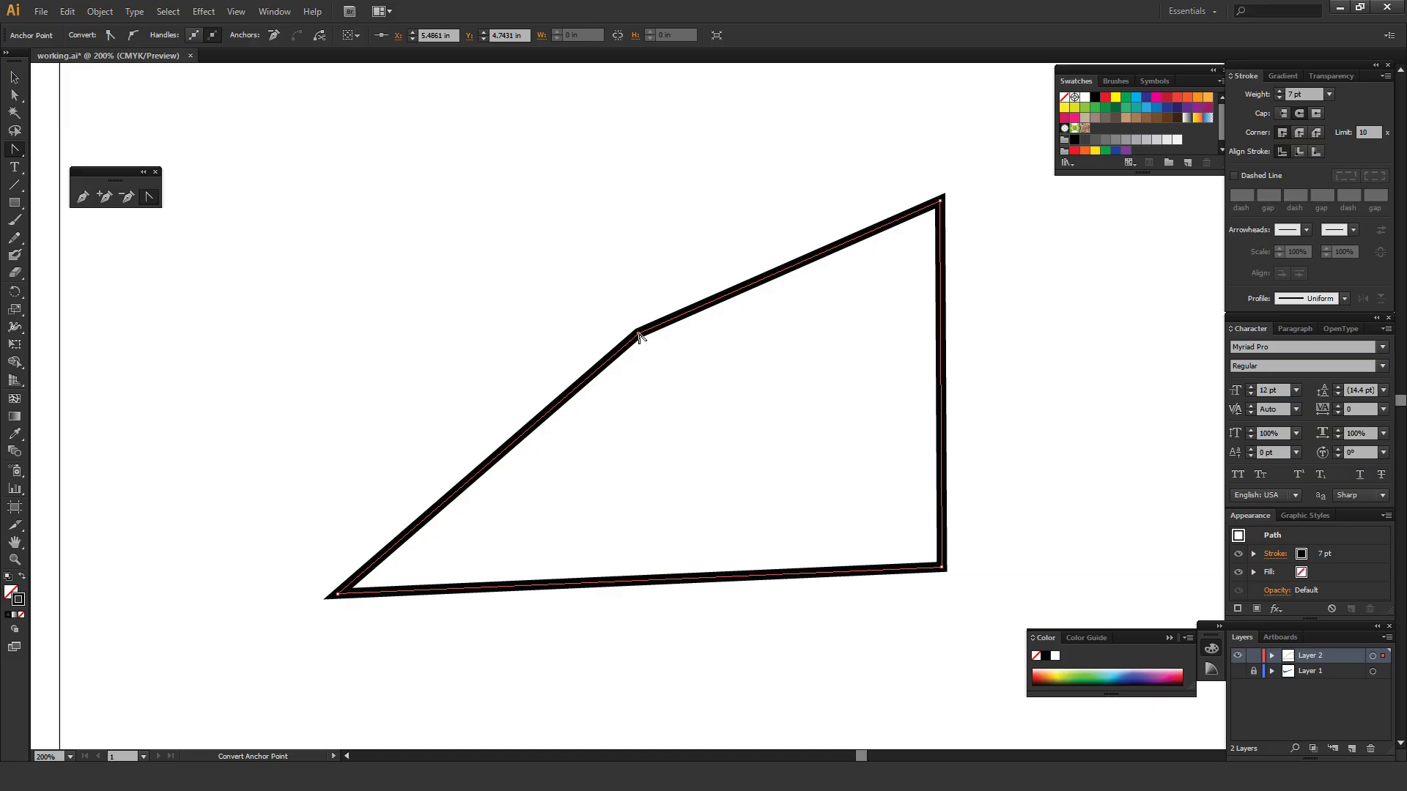
Drag curve handles from the notch and top-right anchors into a teardrop, then zoom to 150%.
{"action": "left_click_drag", "start_coordinate": [639, 335], "coordinate": [645, 159]}
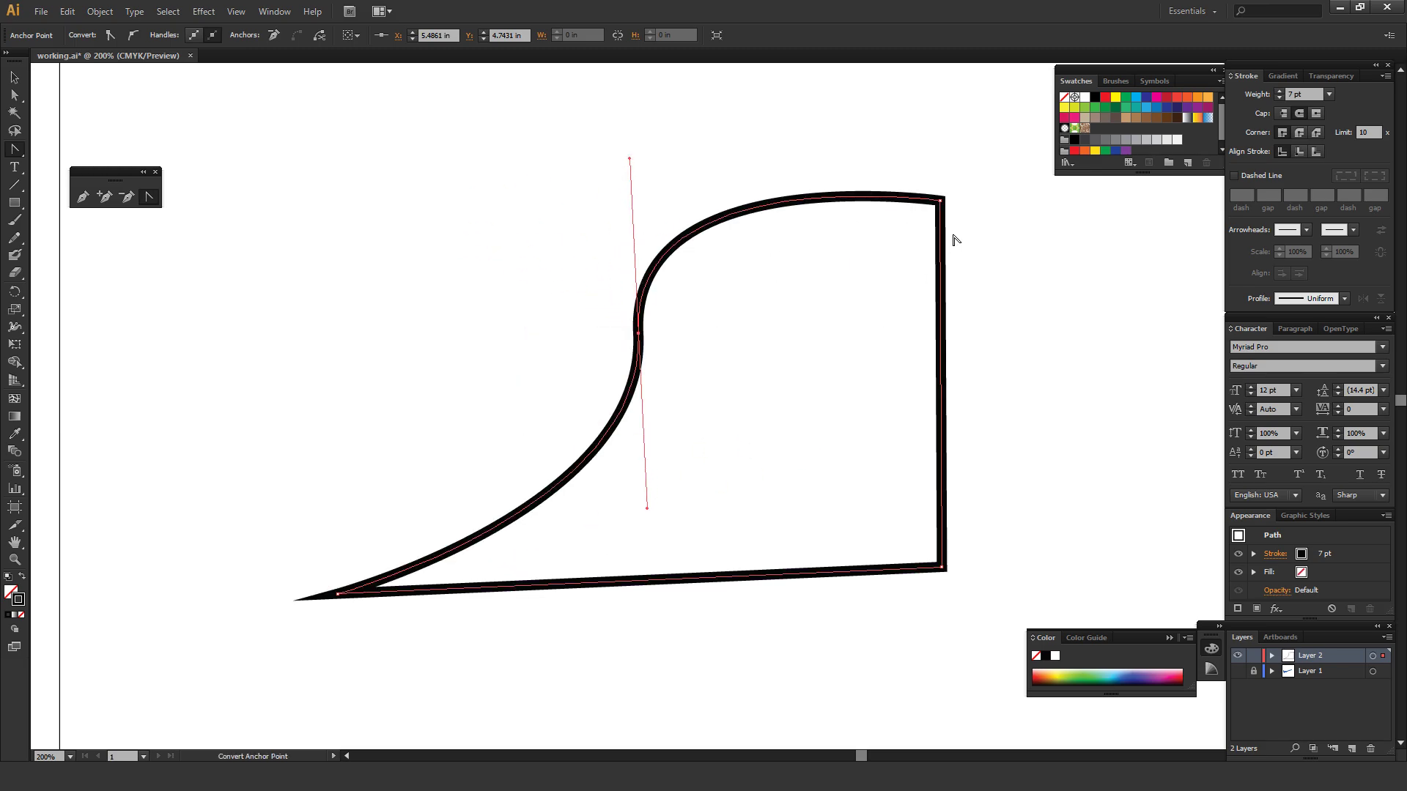
{"action": "left_click_drag", "start_coordinate": [942, 206], "coordinate": [1042, 314]}
{"action": "key", "text": "v"}
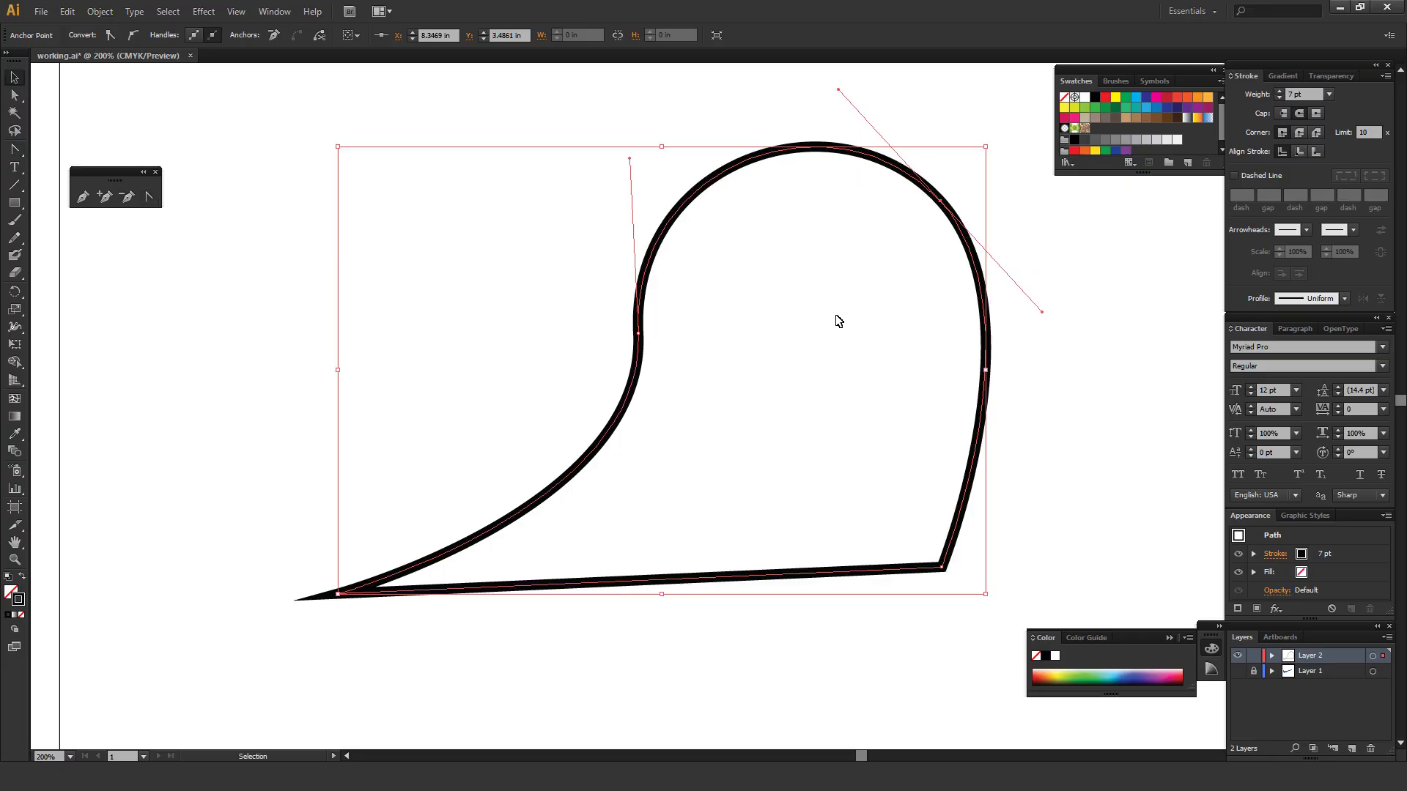
{"action": "left_click", "coordinate": [832, 318]}
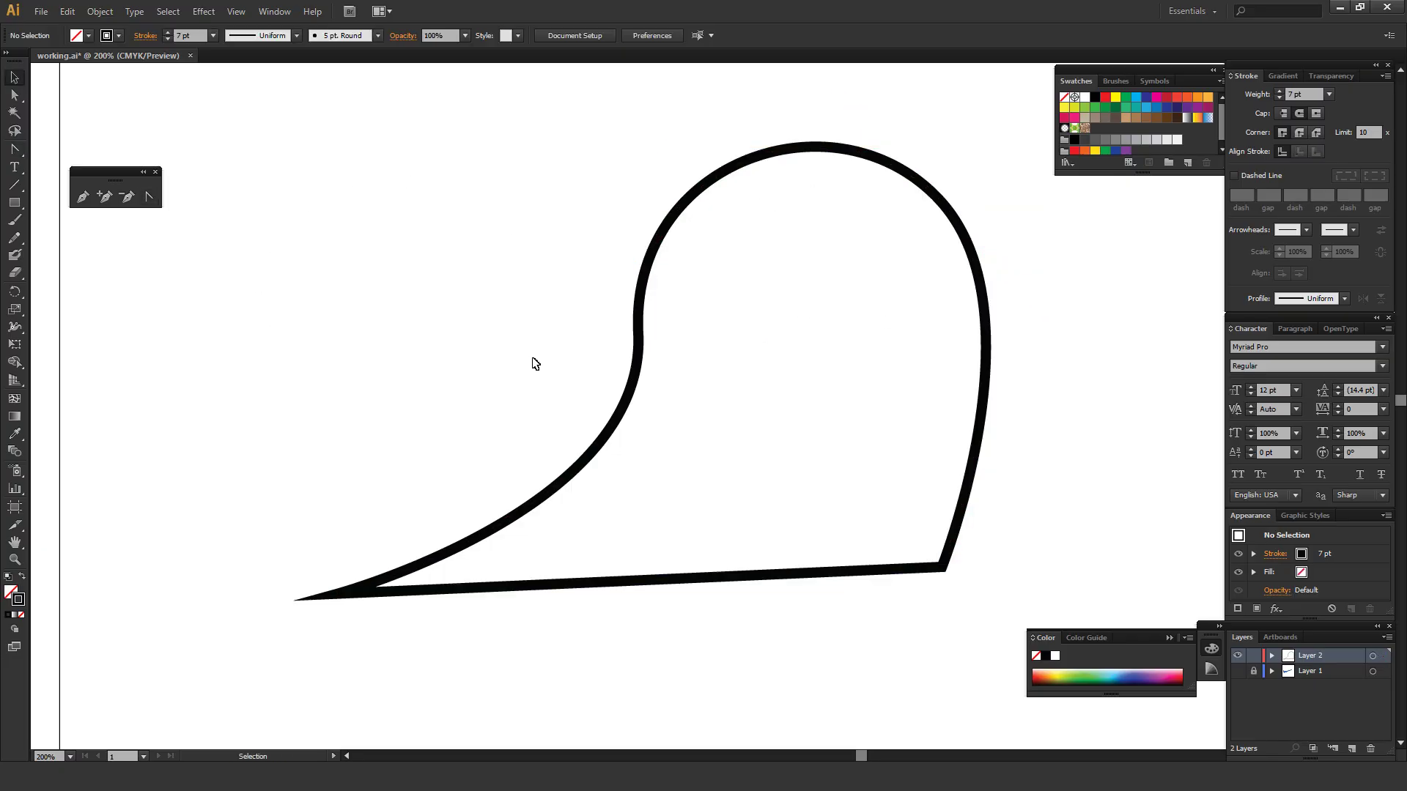
{"action": "key", "text": "ctrl+minus"}
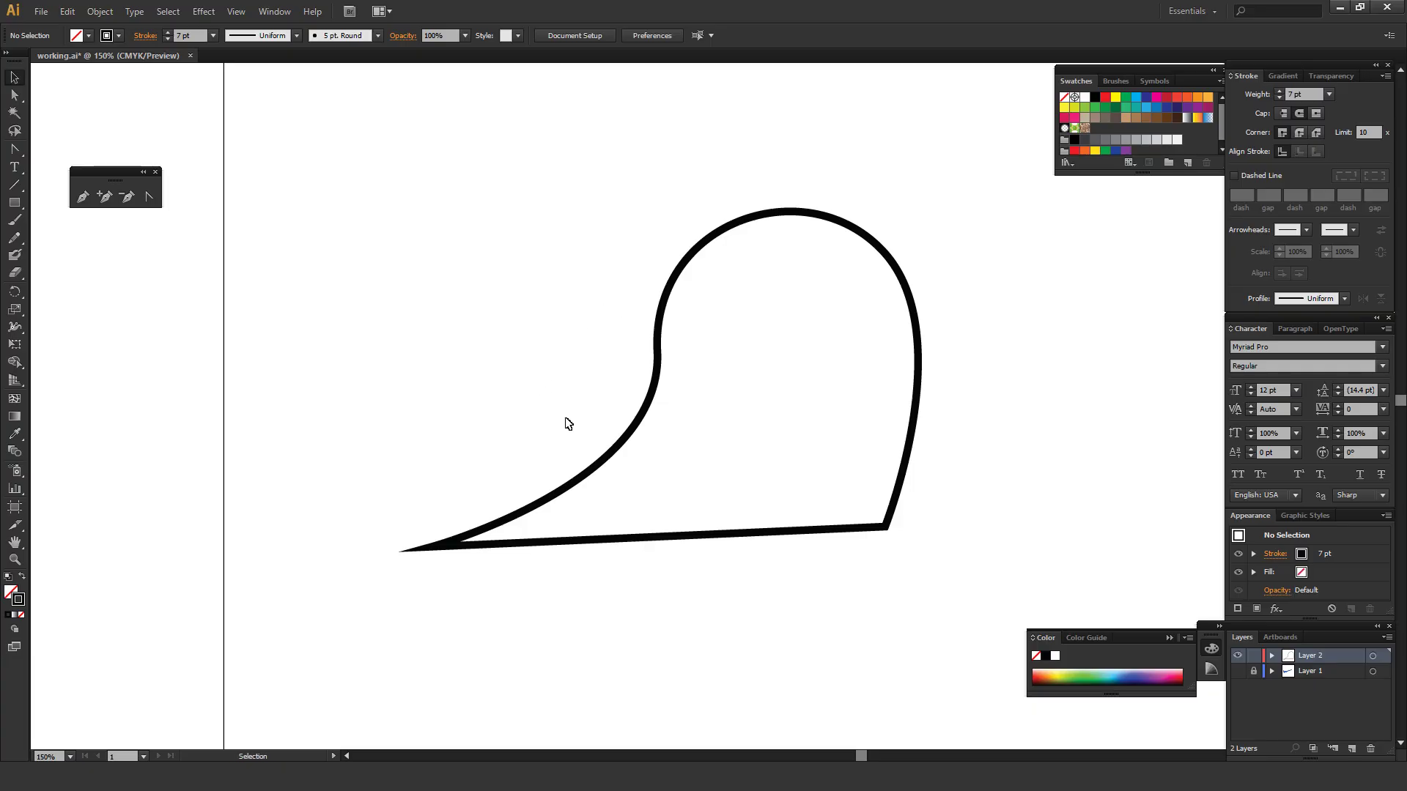
{"action": "key", "text": "p"}
{"action": "scroll", "coordinate": [740, 487], "scroll_direction": "down", "scroll_amount": 5}
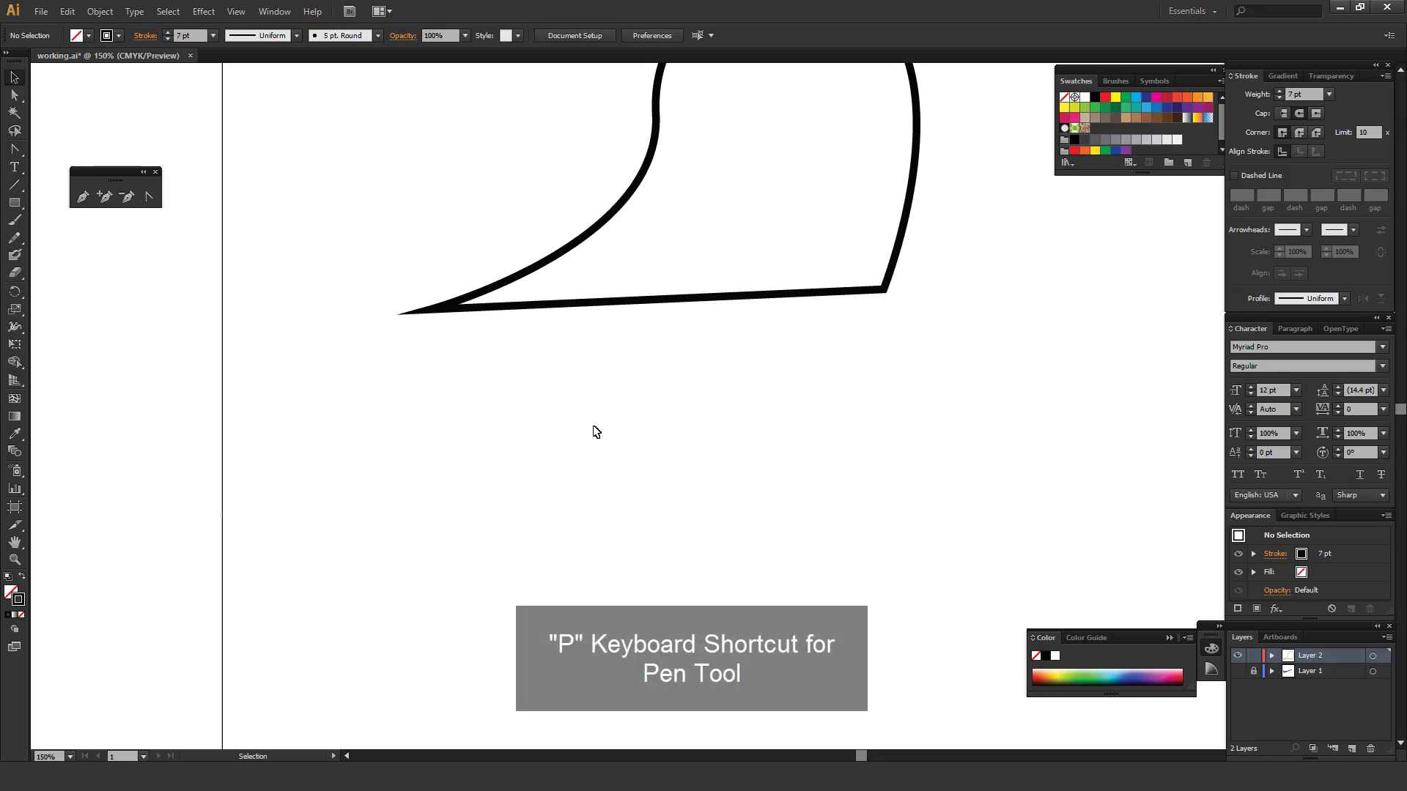
Start a new Pen path below the teardrop with a smooth arch-top point.
{"action": "left_click", "coordinate": [383, 647]}
{"action": "mouse_move", "coordinate": [595, 447]}
{"action": "left_mouse_down"}
{"action": "mouse_move", "coordinate": [606, 392]}
{"action": "mouse_move", "coordinate": [501, 352]}
{"action": "mouse_move", "coordinate": [763, 314]}
{"action": "mouse_move", "coordinate": [833, 399]}
{"action": "mouse_move", "coordinate": [808, 421]}
{"action": "mouse_move", "coordinate": [764, 341]}
{"action": "mouse_move", "coordinate": [587, 317]}
{"action": "mouse_move", "coordinate": [659, 326]}
{"action": "mouse_move", "coordinate": [789, 452]}
{"action": "left_mouse_up"}
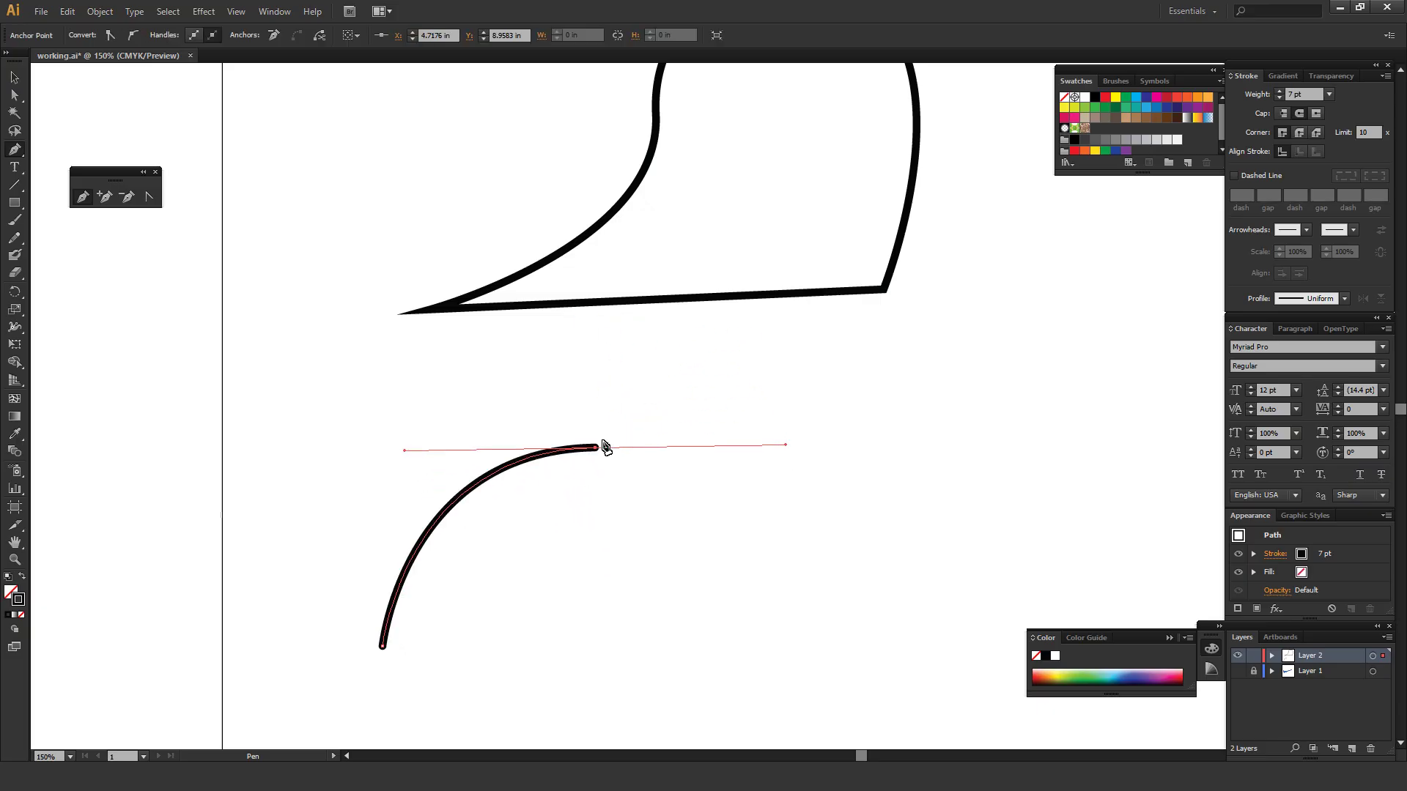
{"action": "left_click", "coordinate": [894, 492]}
{"action": "key", "text": "ctrl+z"}
{"action": "left_click_drag", "start_coordinate": [666, 616], "coordinate": [632, 662]}
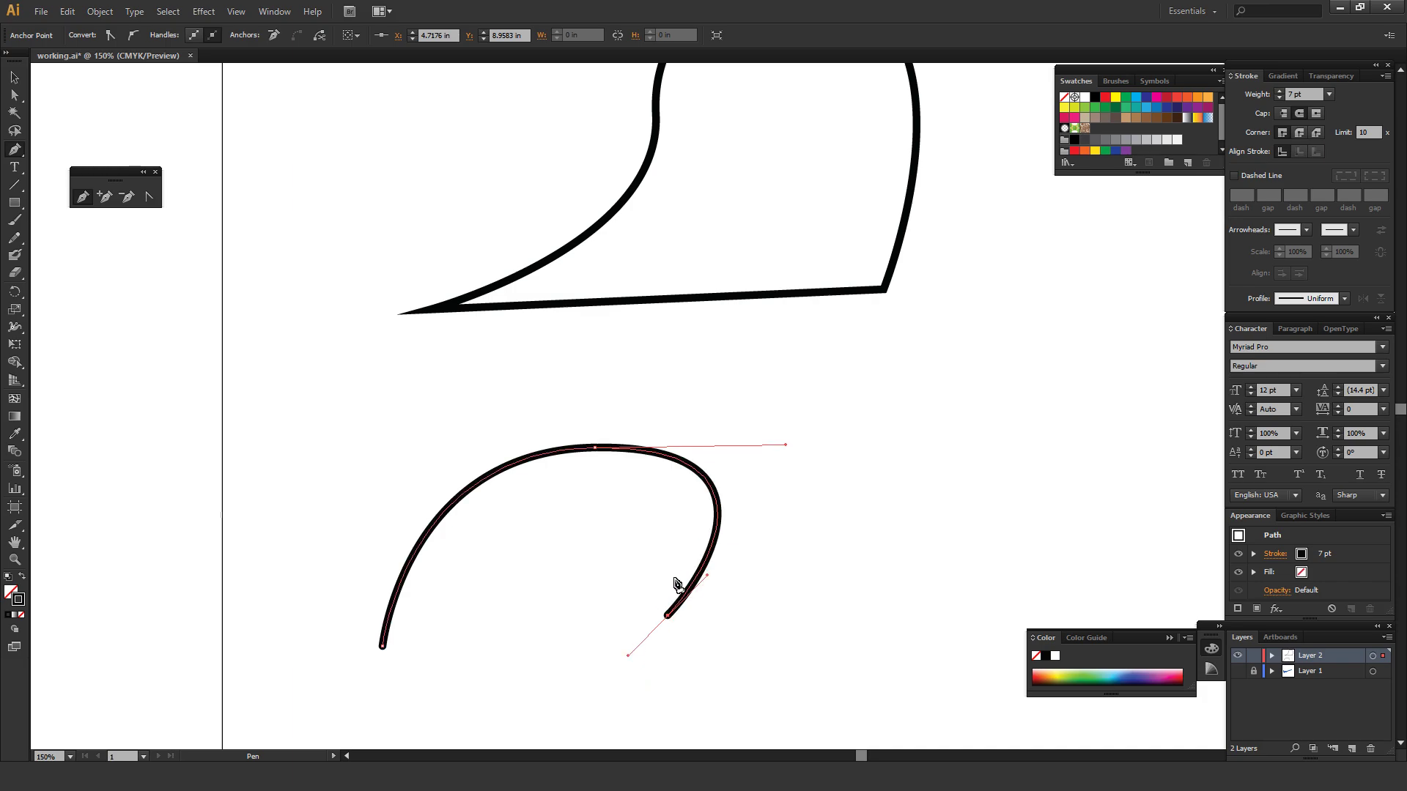
{"action": "key", "text": "ctrl"}
{"action": "key", "text": "ctrl+z"}
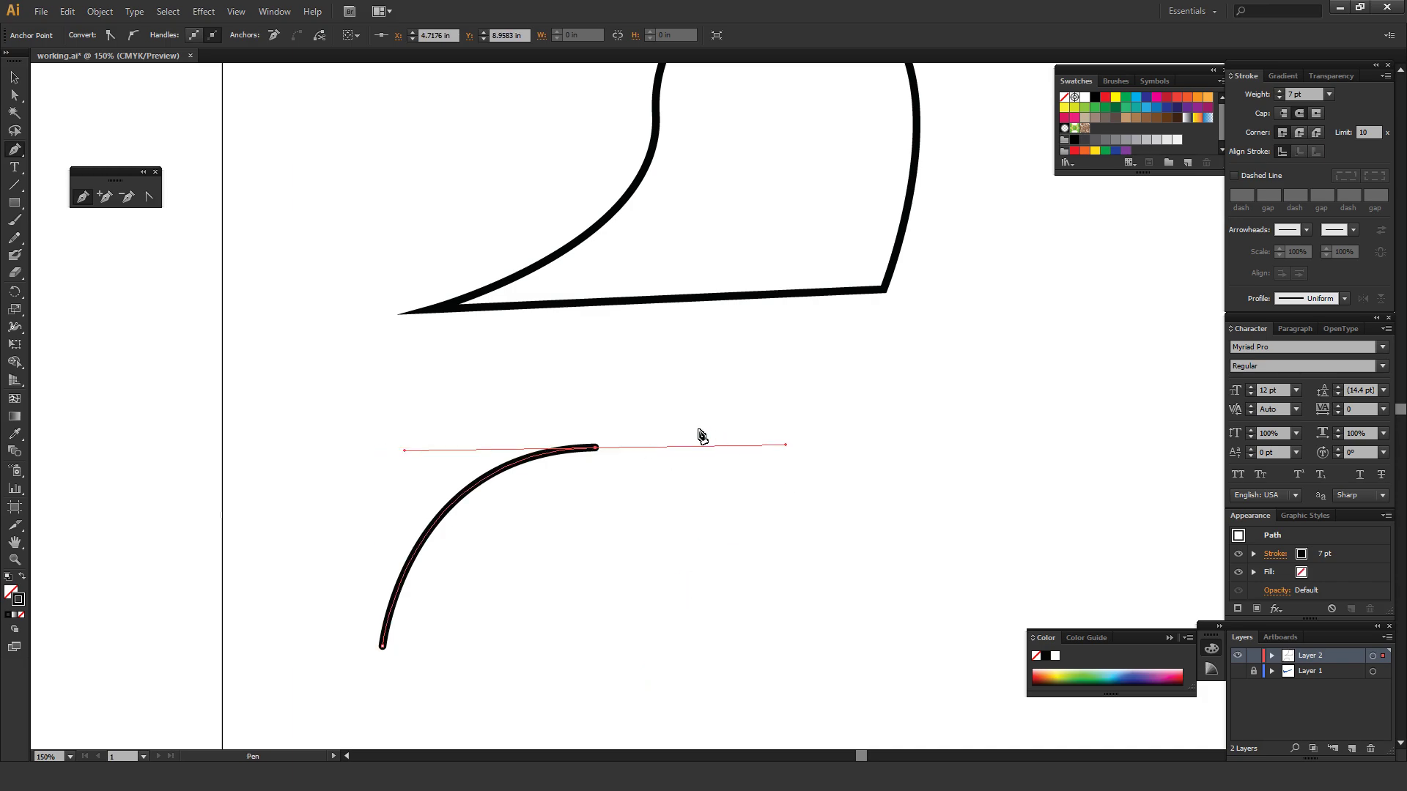
Continue the path down into a wavy bend and end with a straight diagonal tail.
{"action": "left_click", "coordinate": [596, 449]}
{"action": "left_click_drag", "start_coordinate": [764, 564], "coordinate": [804, 686]}
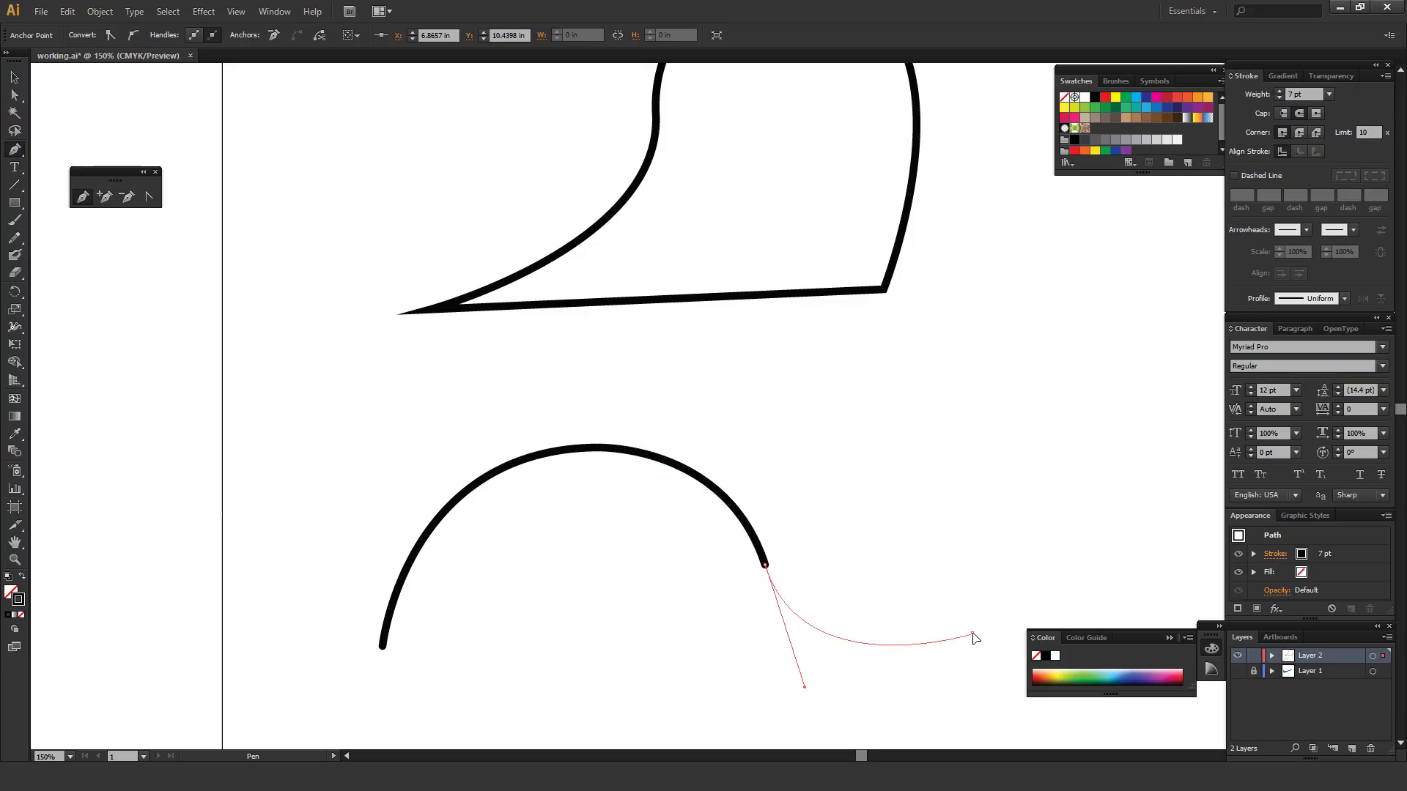
{"action": "mouse_move", "coordinate": [973, 634]}
{"action": "left_mouse_down"}
{"action": "mouse_move", "coordinate": [914, 713]}
{"action": "mouse_move", "coordinate": [942, 738]}
{"action": "mouse_move", "coordinate": [912, 677]}
{"action": "mouse_move", "coordinate": [964, 673]}
{"action": "mouse_move", "coordinate": [1004, 691]}
{"action": "mouse_move", "coordinate": [1007, 644]}
{"action": "mouse_move", "coordinate": [1010, 698]}
{"action": "left_mouse_up"}
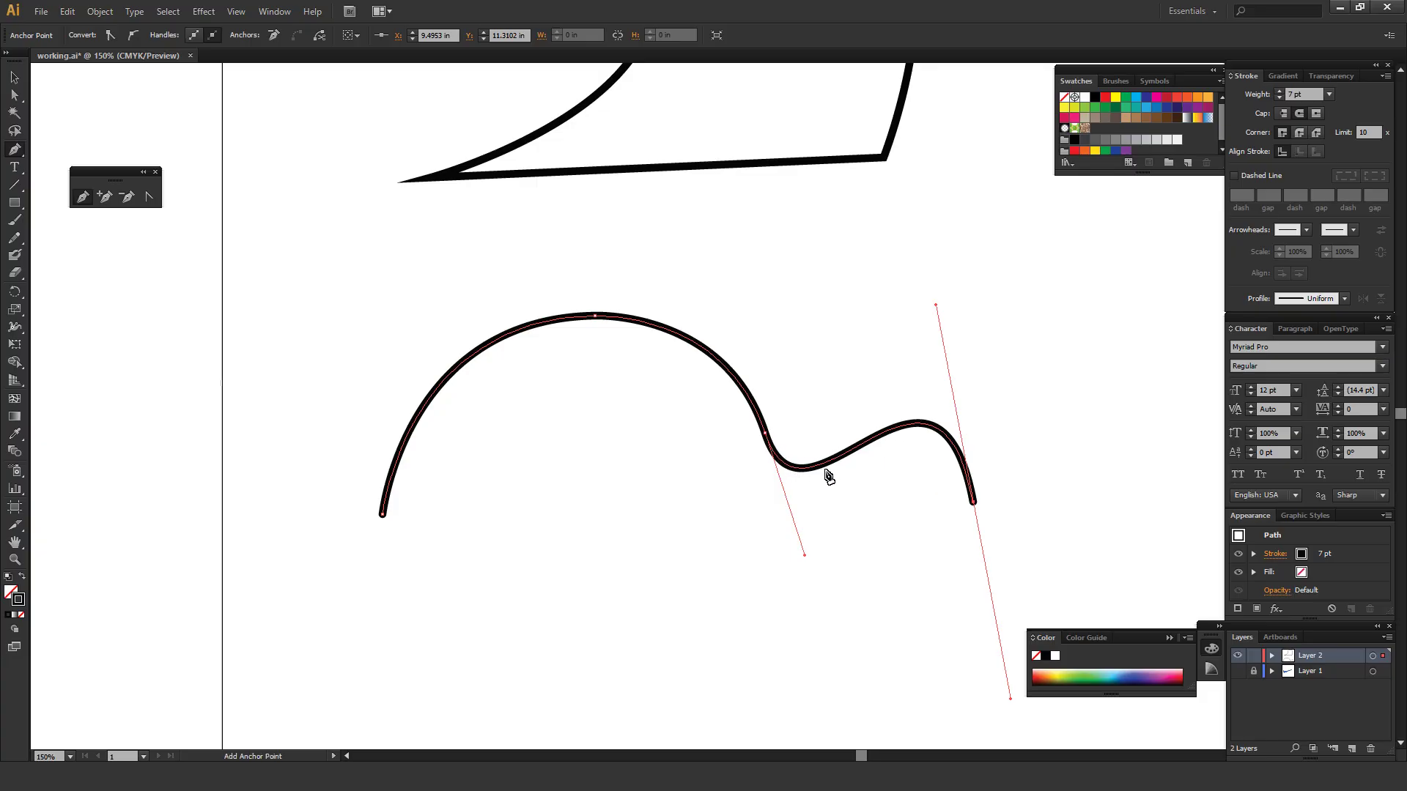
{"action": "left_click", "coordinate": [974, 506]}
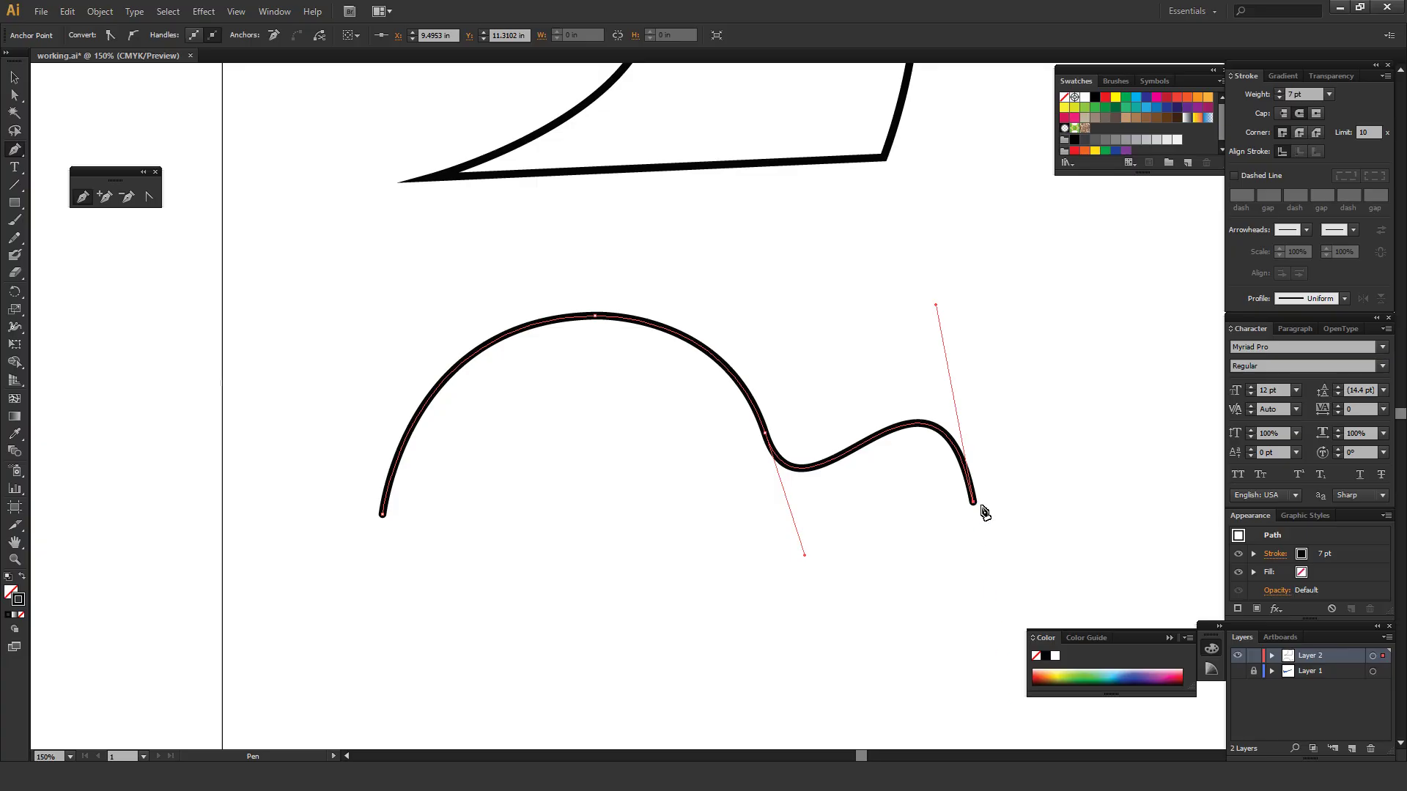
{"action": "left_click_drag", "start_coordinate": [848, 297], "coordinate": [744, 251]}
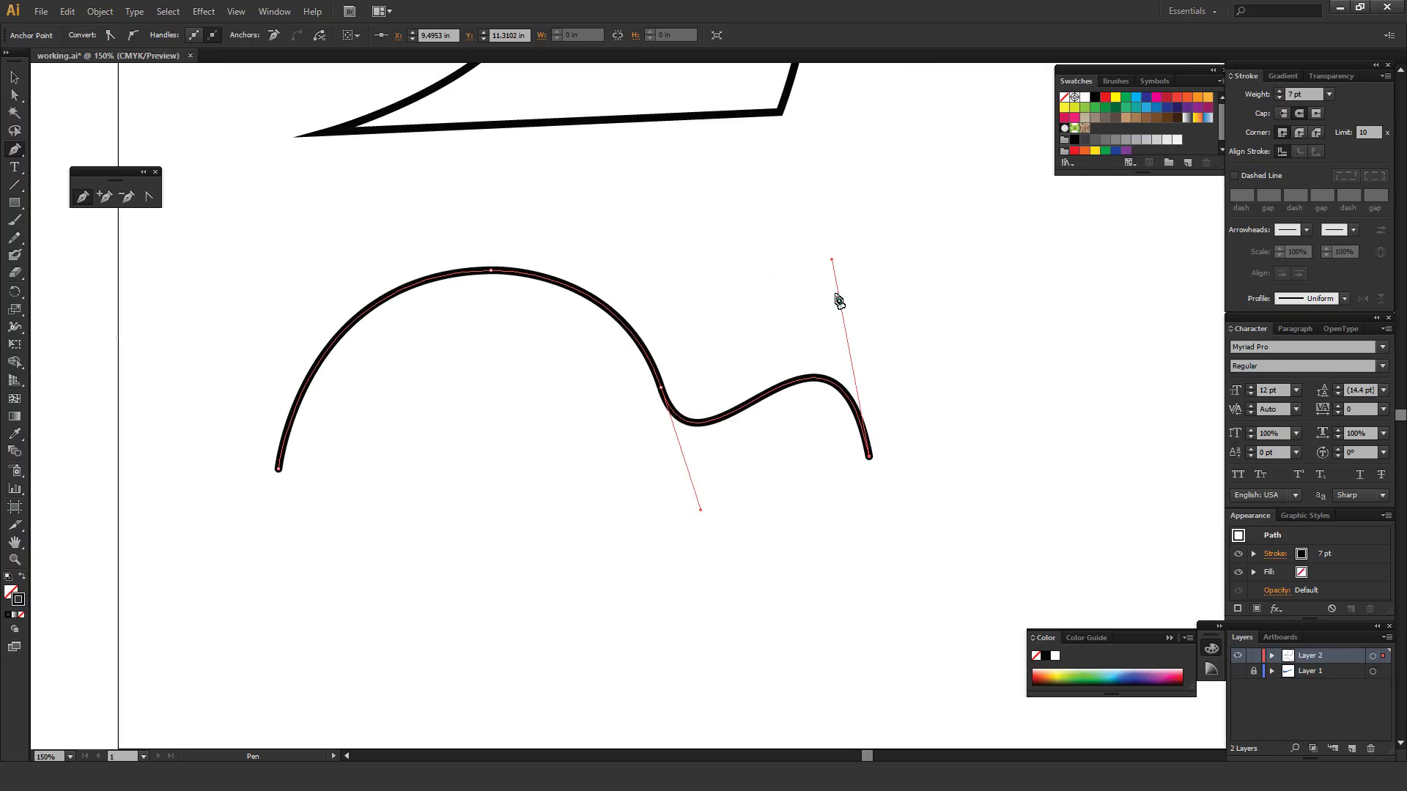
{"action": "left_click", "coordinate": [733, 597]}
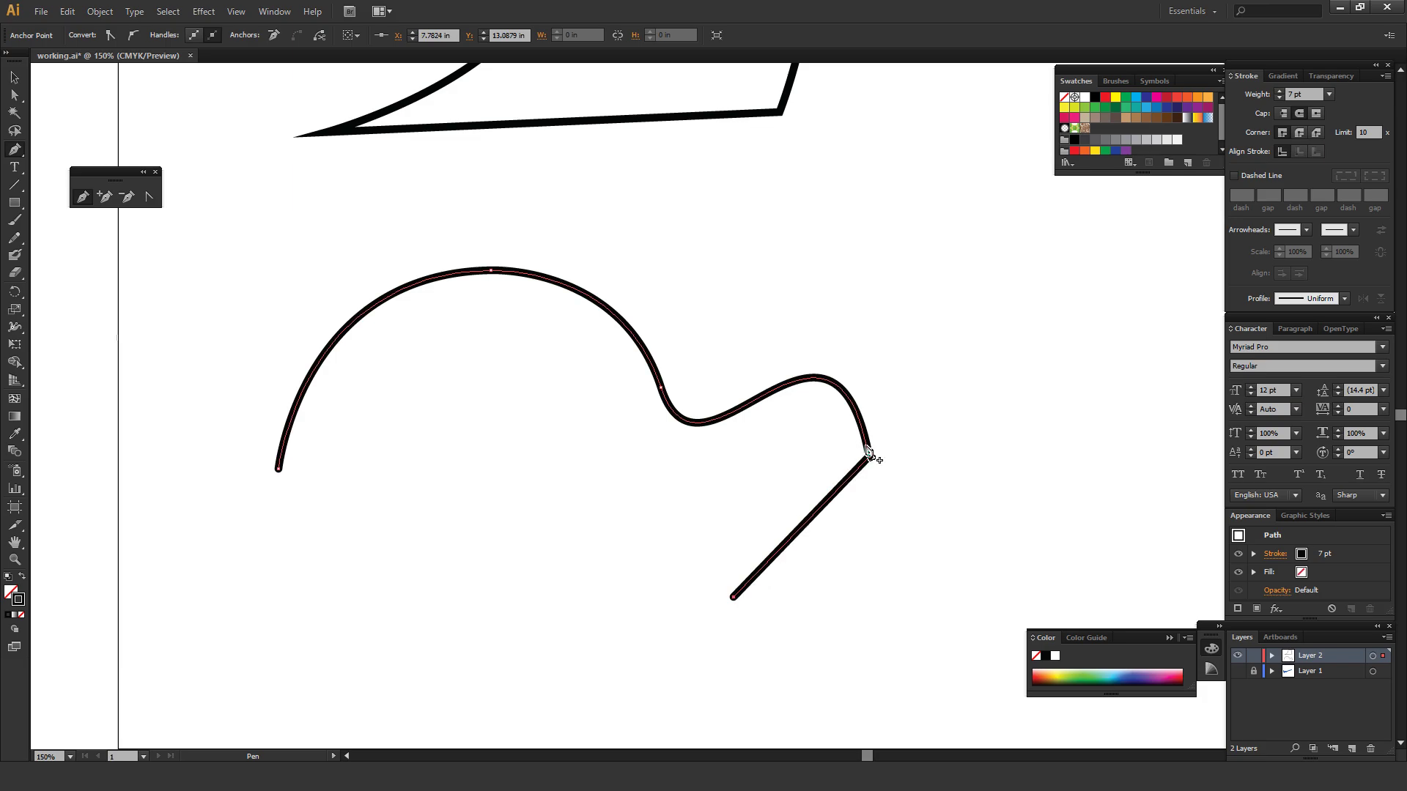
Adjust the bend and lower curve handles with Direct Selection to deepen the S-bend.
{"action": "key", "text": "a"}
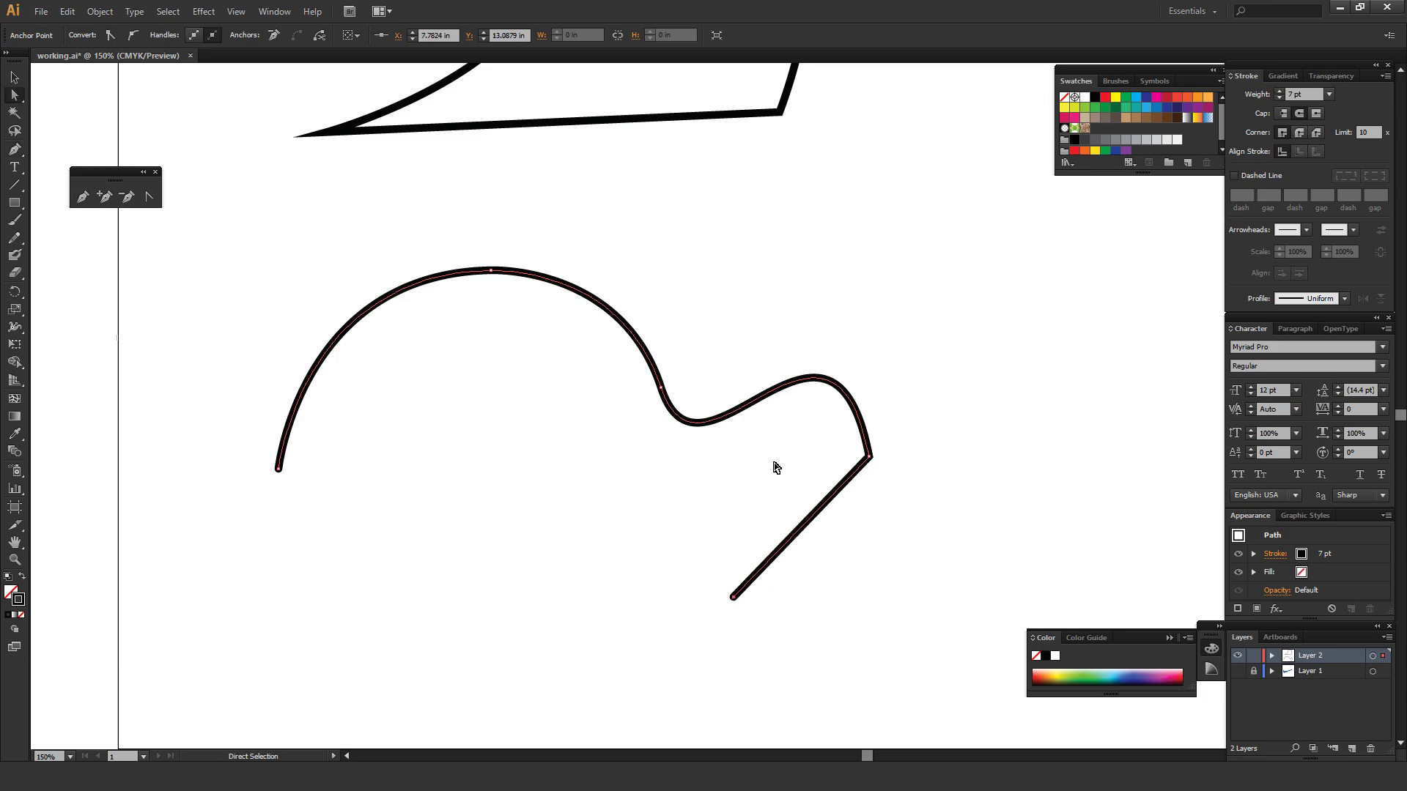
{"action": "left_click", "coordinate": [773, 463]}
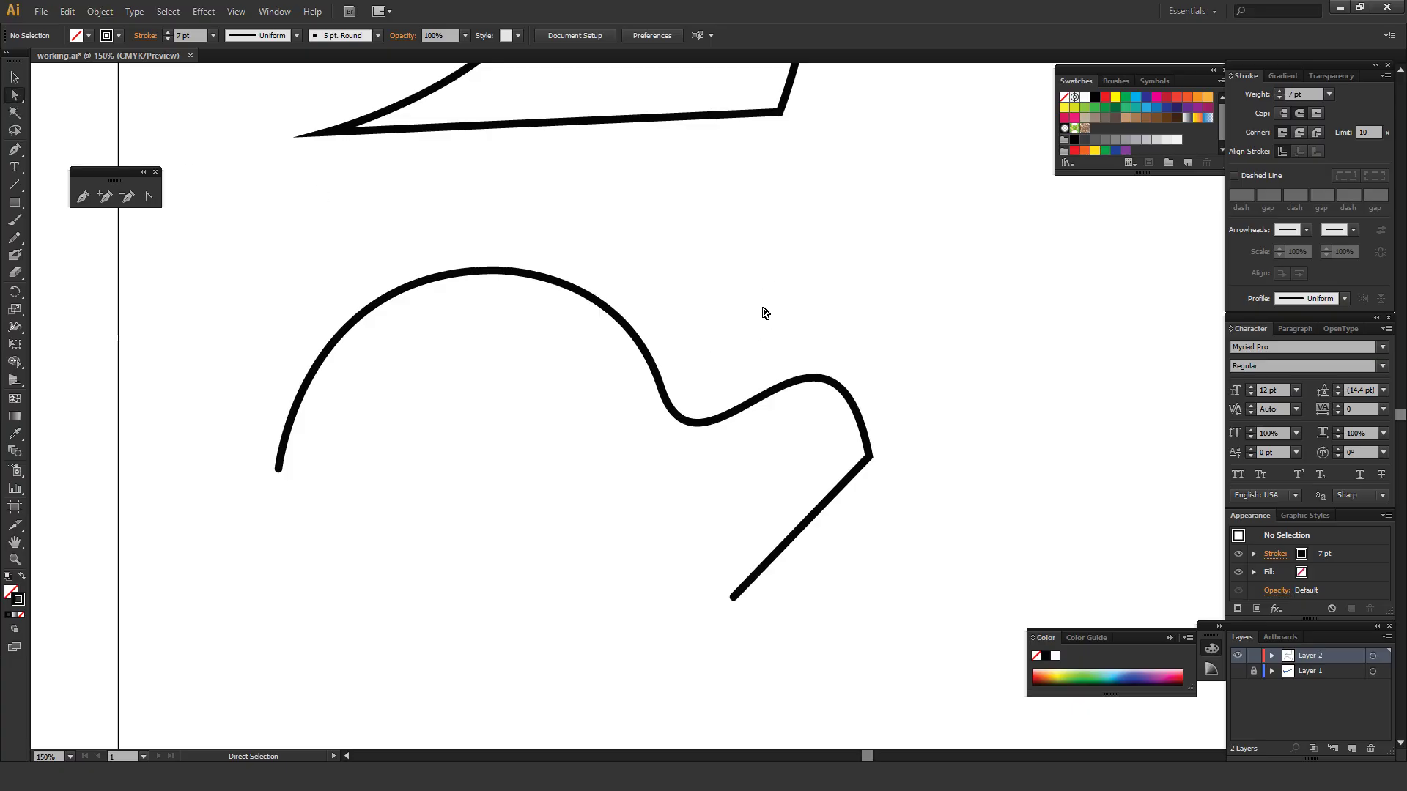
{"action": "left_click_drag", "start_coordinate": [737, 287], "coordinate": [824, 436]}
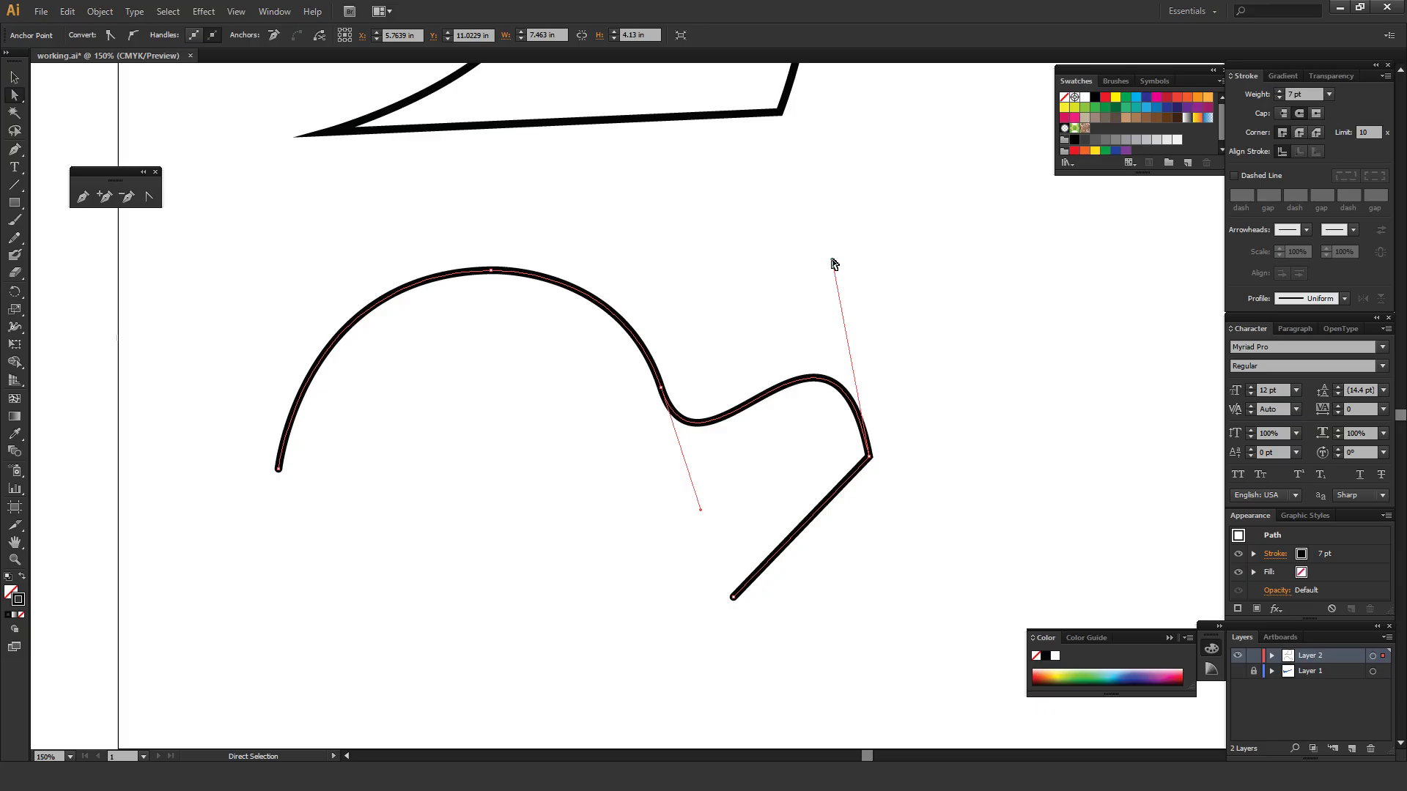
{"action": "mouse_move", "coordinate": [833, 264]}
{"action": "left_mouse_down"}
{"action": "mouse_move", "coordinate": [872, 270]}
{"action": "mouse_move", "coordinate": [816, 271]}
{"action": "mouse_move", "coordinate": [842, 279]}
{"action": "mouse_move", "coordinate": [859, 251]}
{"action": "left_mouse_up"}
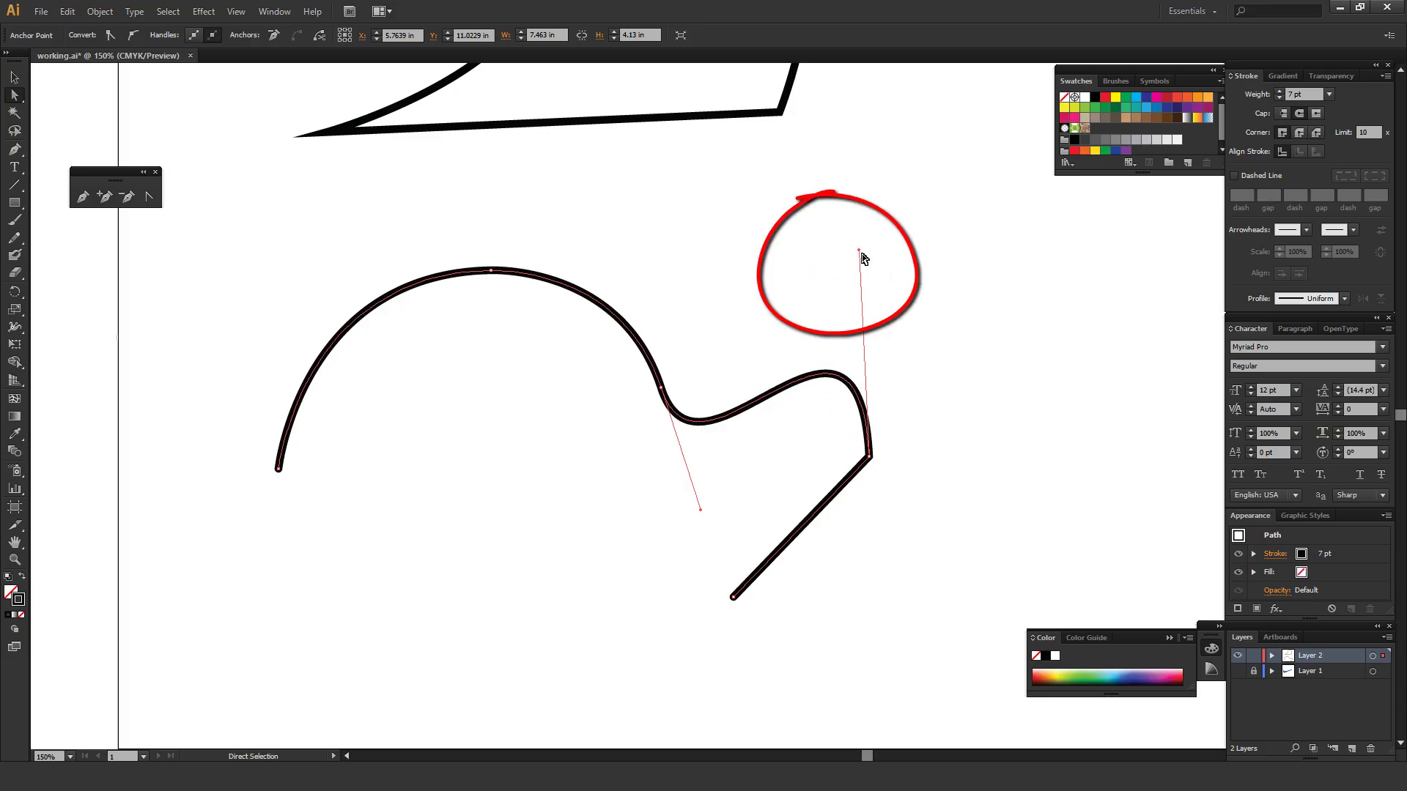
{"action": "left_click_drag", "start_coordinate": [858, 252], "coordinate": [844, 292]}
{"action": "left_click_drag", "start_coordinate": [700, 509], "coordinate": [646, 525]}
{"action": "left_click_drag", "start_coordinate": [637, 479], "coordinate": [607, 551]}
Extend the path from its lower end with zigzag corner points and close it at the arch start.
{"action": "left_click", "coordinate": [662, 614]}
{"action": "key", "text": "p"}
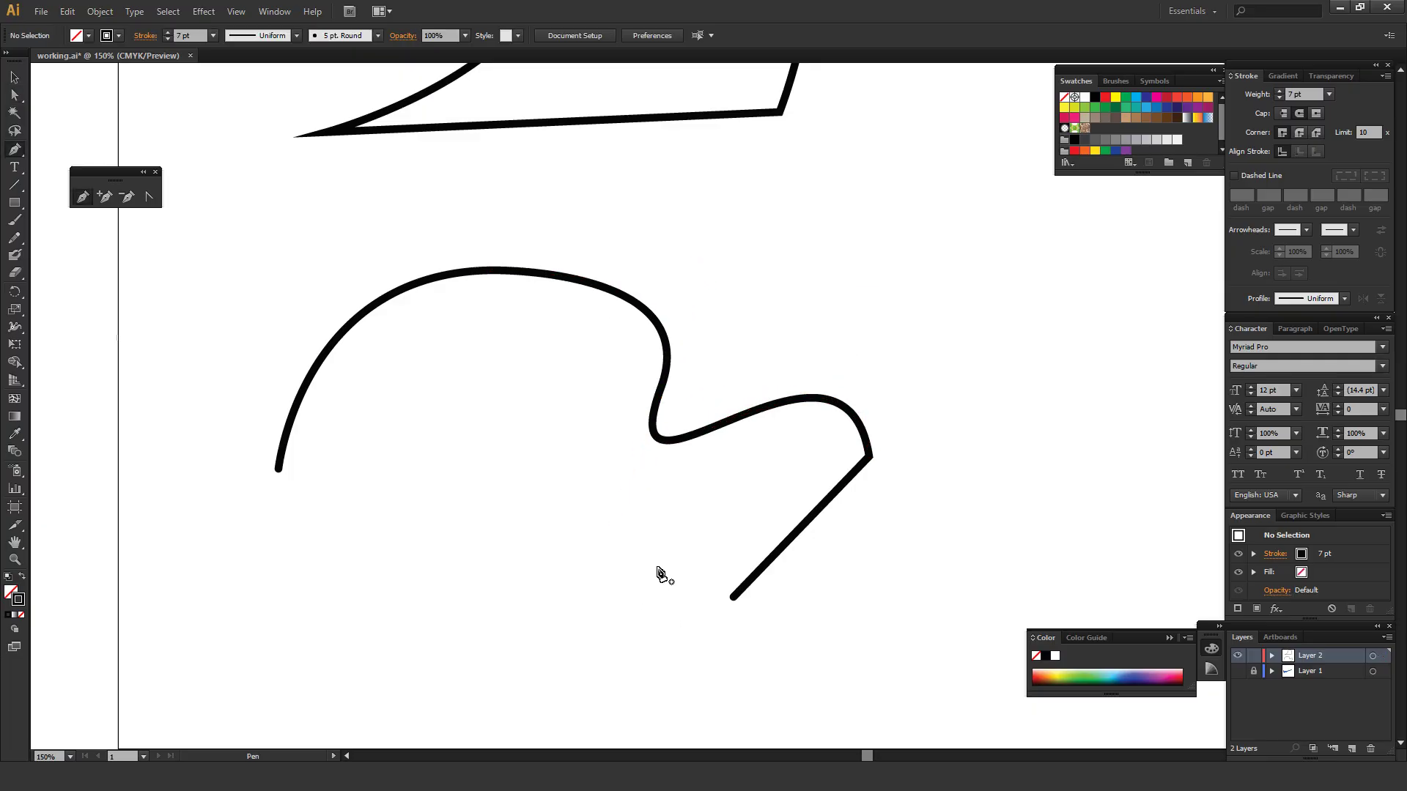
{"action": "left_click", "coordinate": [732, 597]}
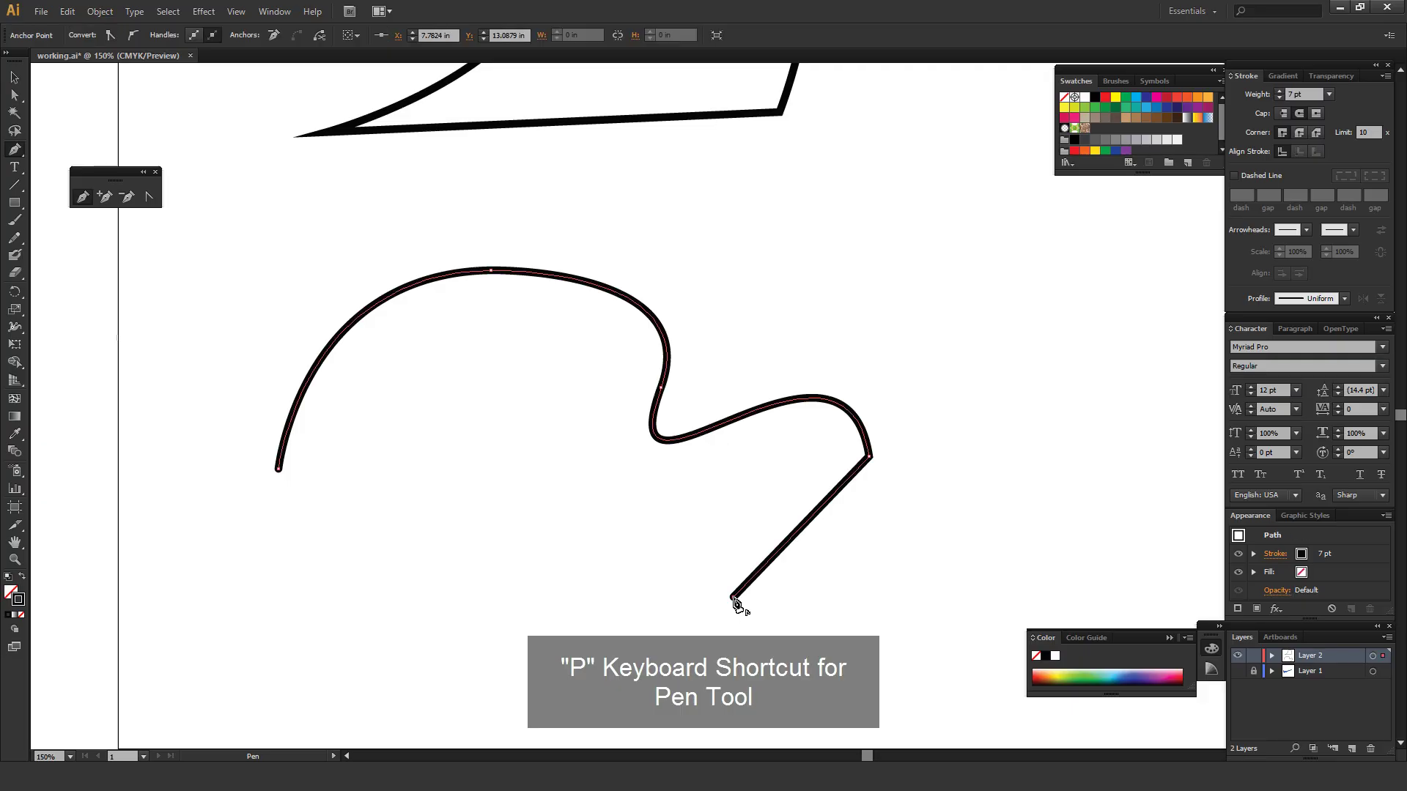
{"action": "left_click", "coordinate": [607, 647]}
{"action": "left_click", "coordinate": [590, 512]}
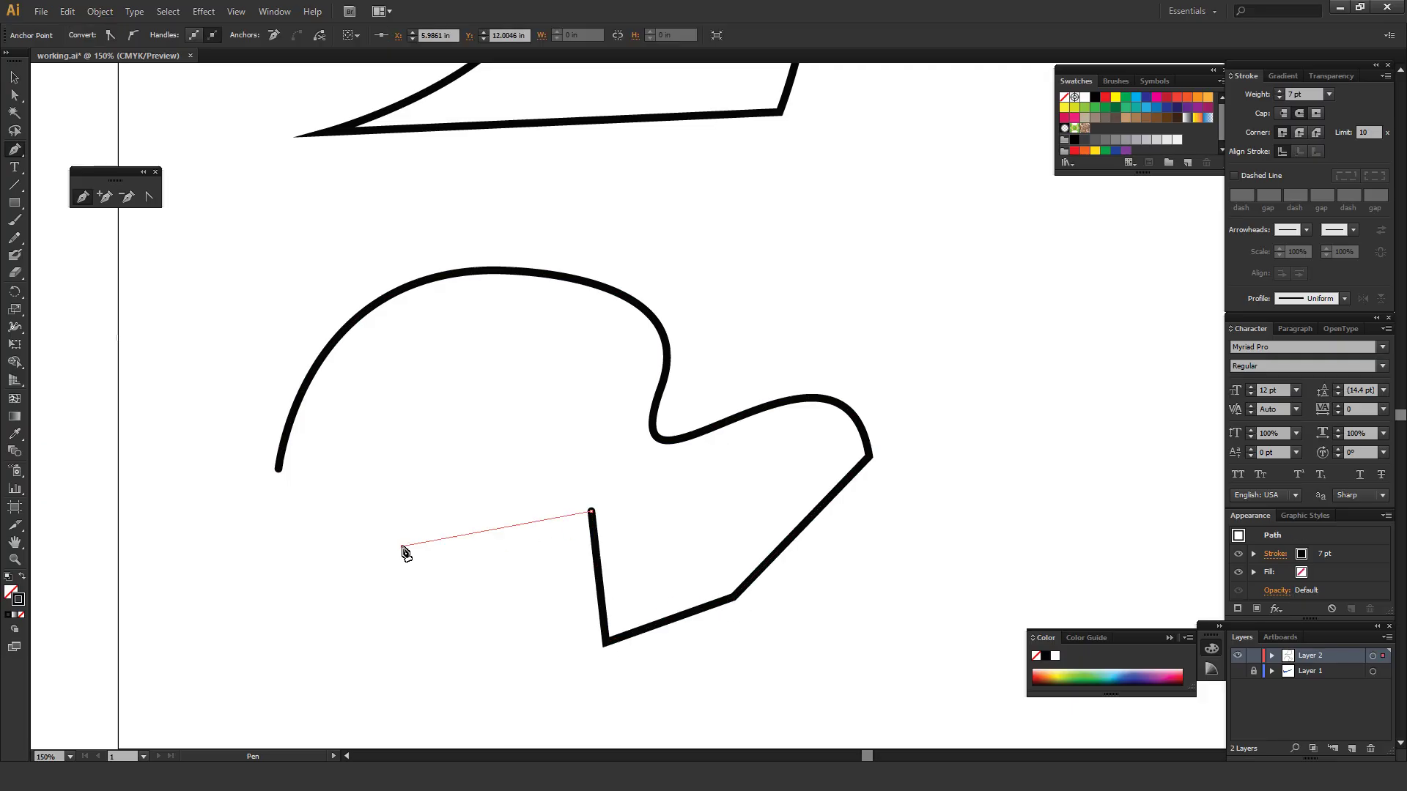
{"action": "left_click", "coordinate": [405, 552]}
{"action": "key", "text": "ctrl+plus"}
{"action": "key", "text": "ctrl+plus"}
{"action": "key", "text": "ctrl+plus"}
{"action": "left_click_drag", "start_coordinate": [421, 537], "coordinate": [1257, 341]}
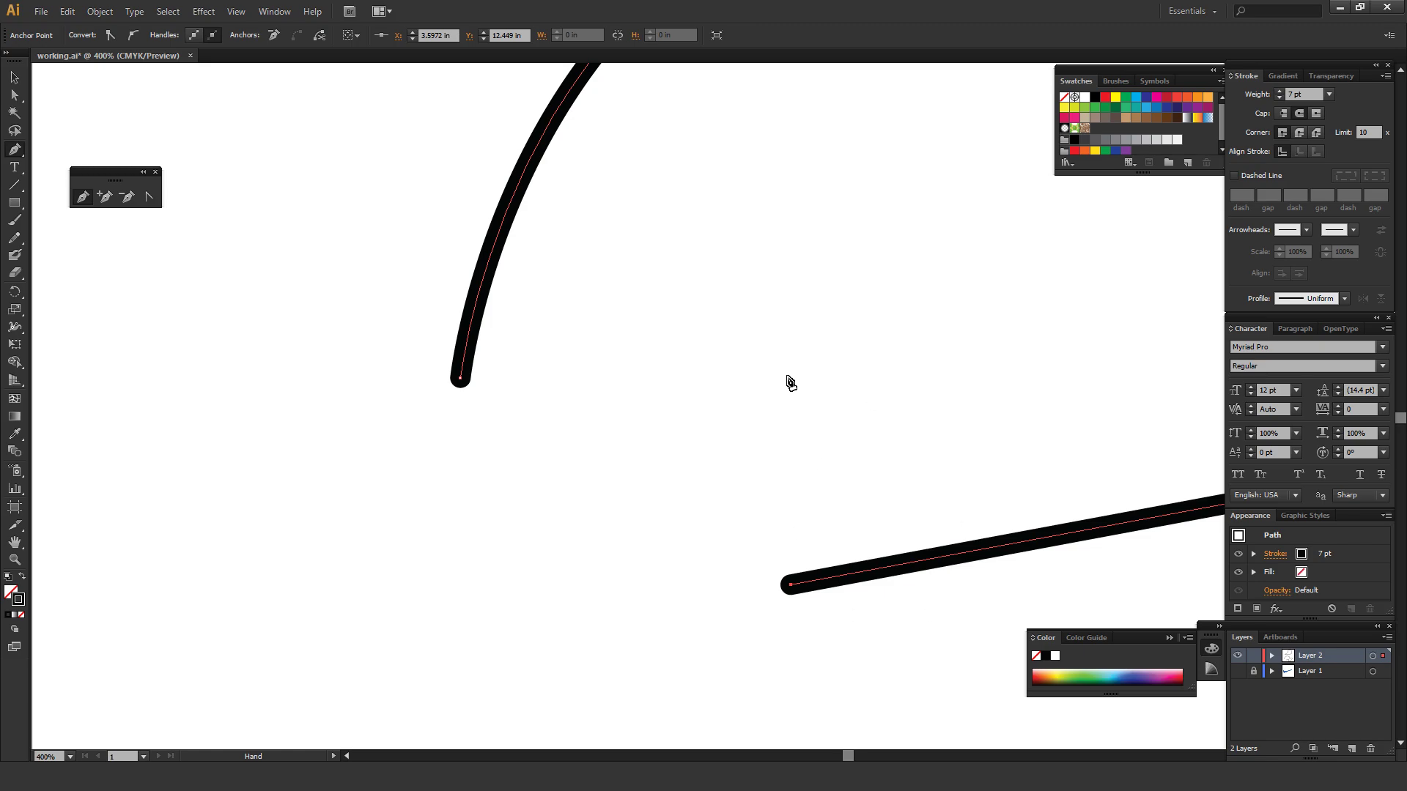
{"action": "left_click", "coordinate": [460, 381]}
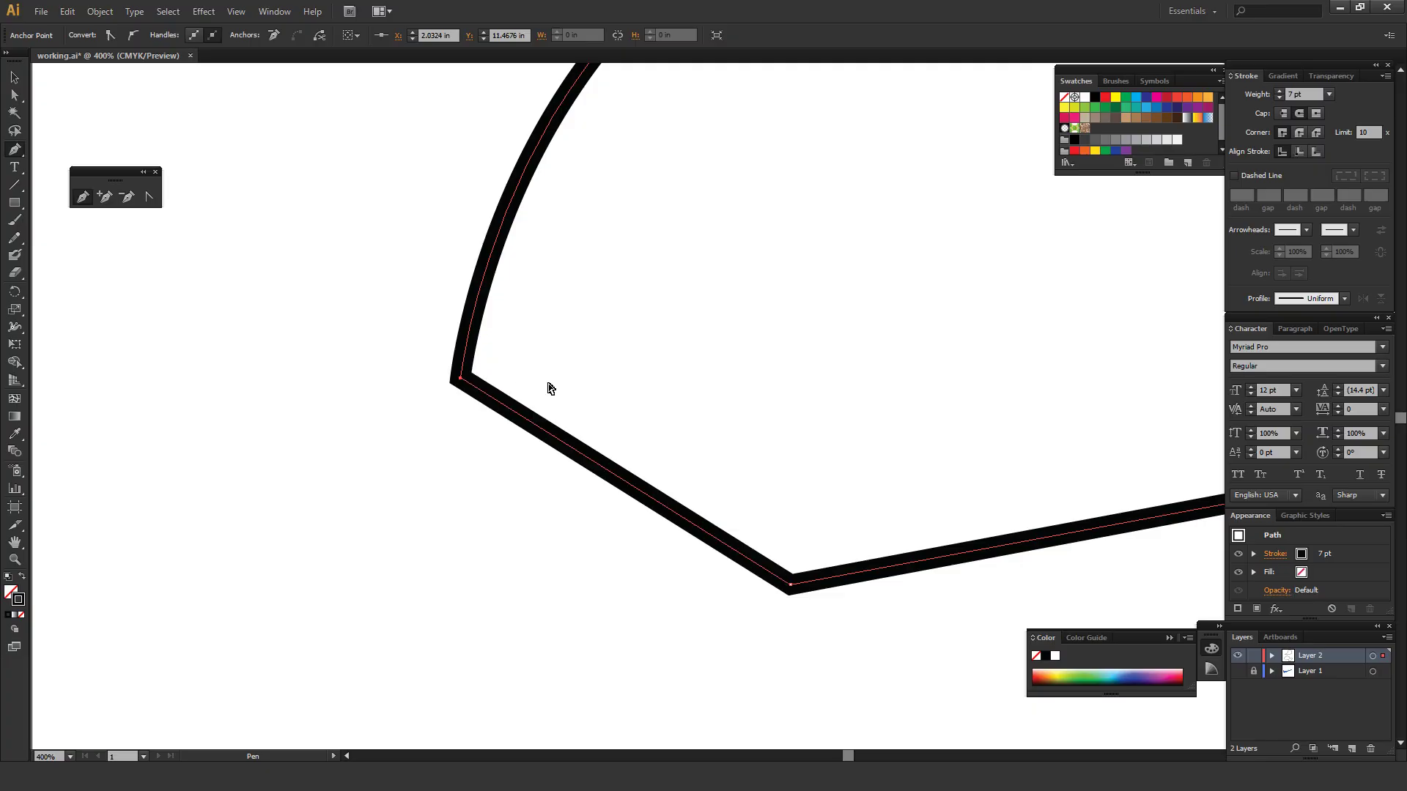
{"action": "key", "text": "ctrl+minus"}
{"action": "key", "text": "ctrl+minus"}
{"action": "key", "text": "ctrl+minus"}
{"action": "left_click_drag", "start_coordinate": [886, 395], "coordinate": [652, 421]}
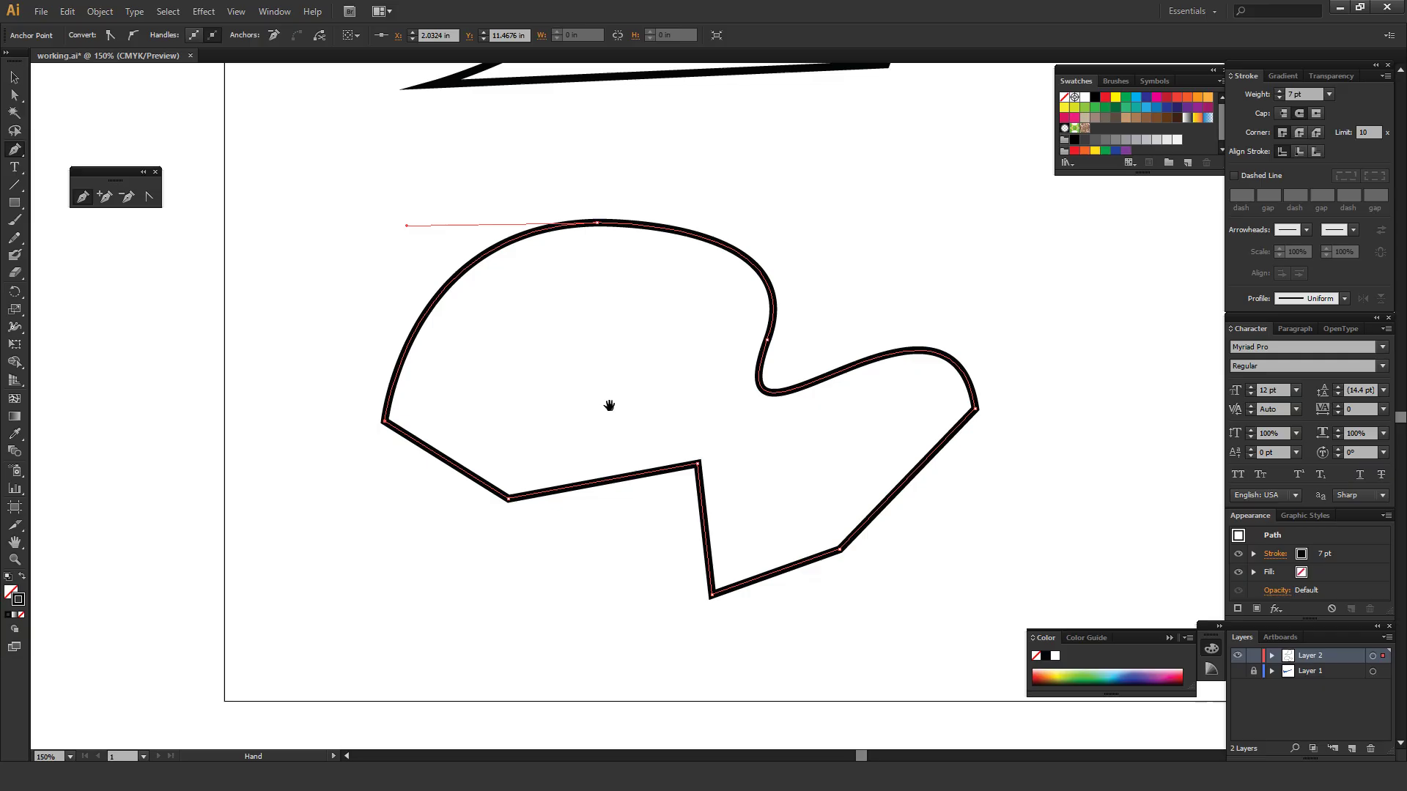
Fill the closed shape with light blue from the Color Picker.
{"action": "double_click", "coordinate": [10, 592]}
{"action": "left_click", "coordinate": [956, 368]}
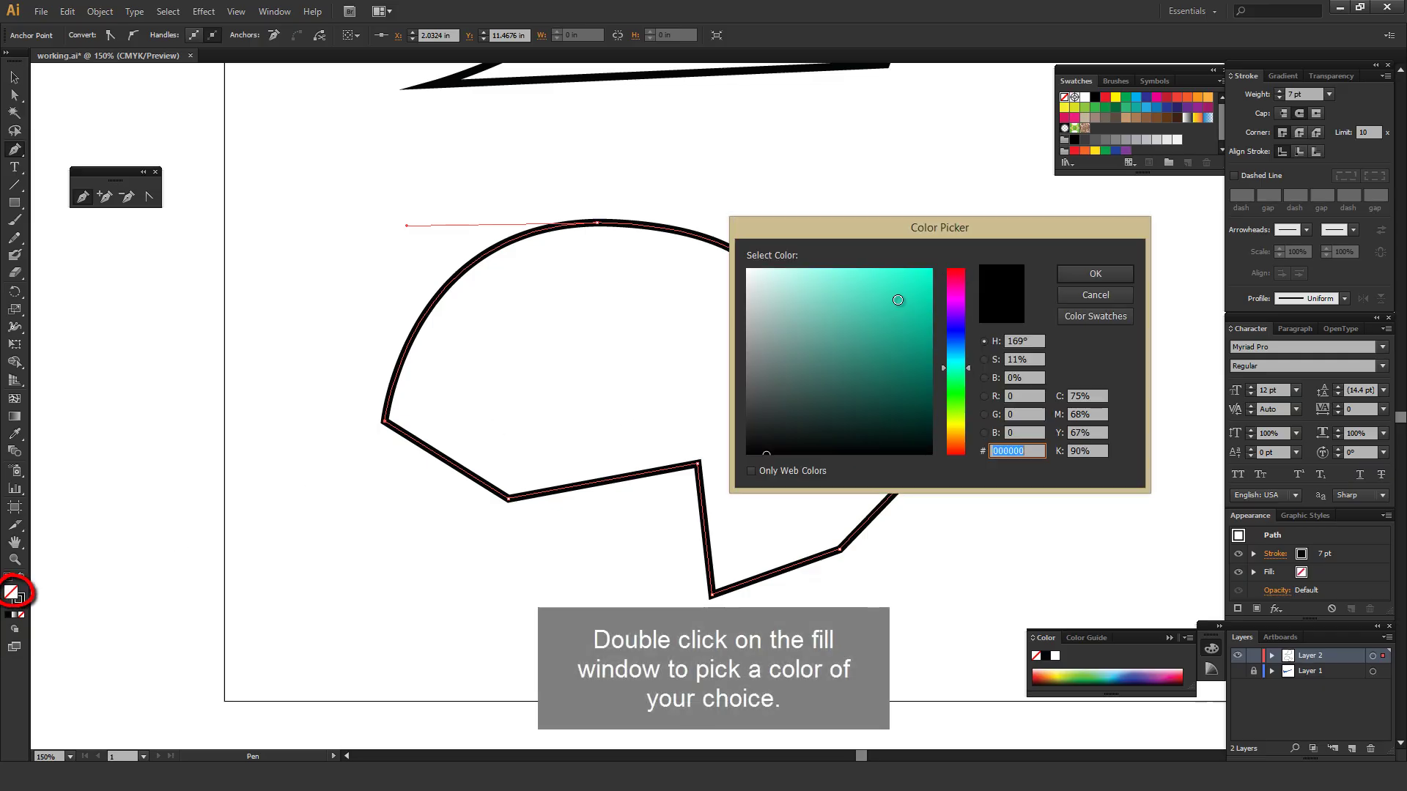
{"action": "left_click", "coordinate": [931, 280]}
{"action": "left_click", "coordinate": [961, 358]}
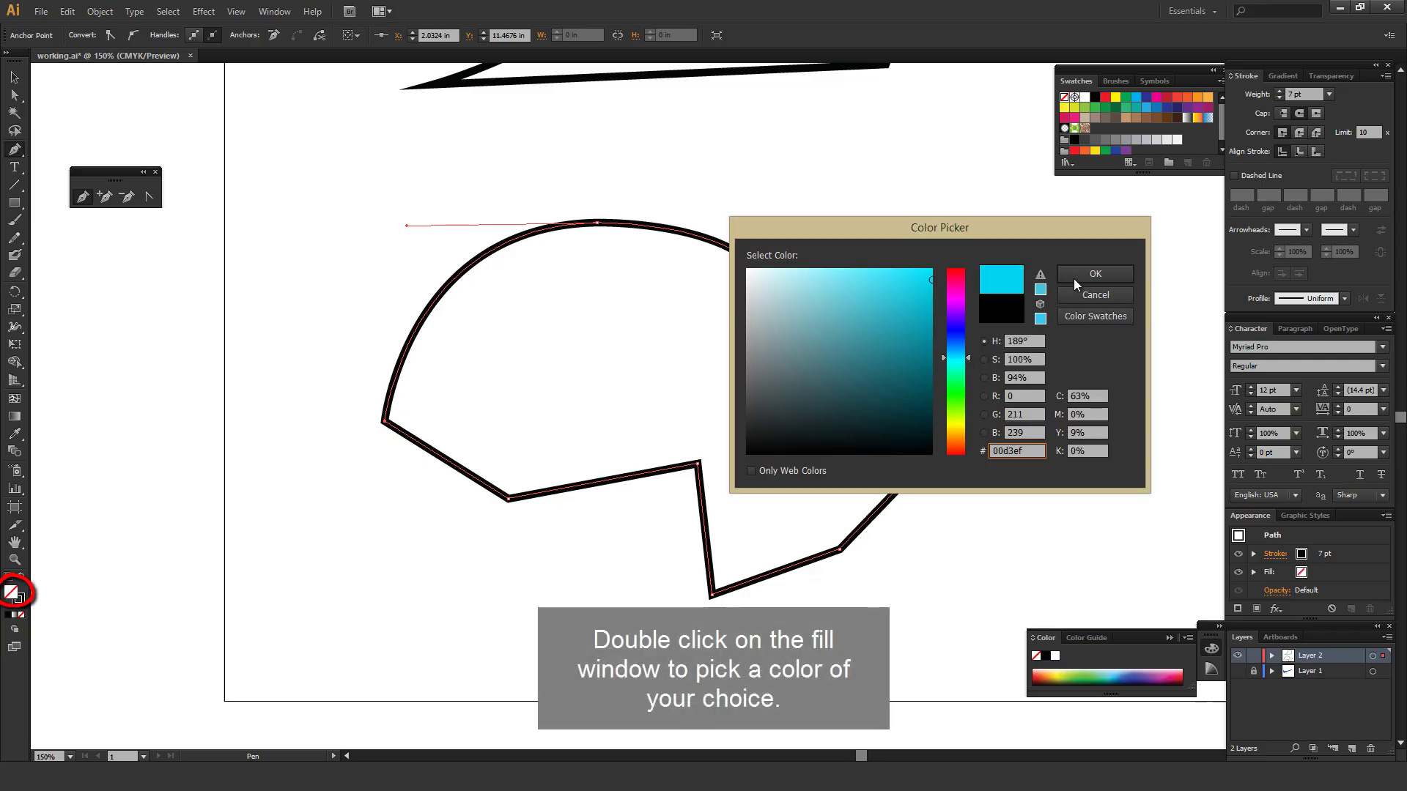
{"action": "left_click", "coordinate": [1091, 274]}
{"action": "key", "text": "v"}
{"action": "left_click", "coordinate": [865, 263]}
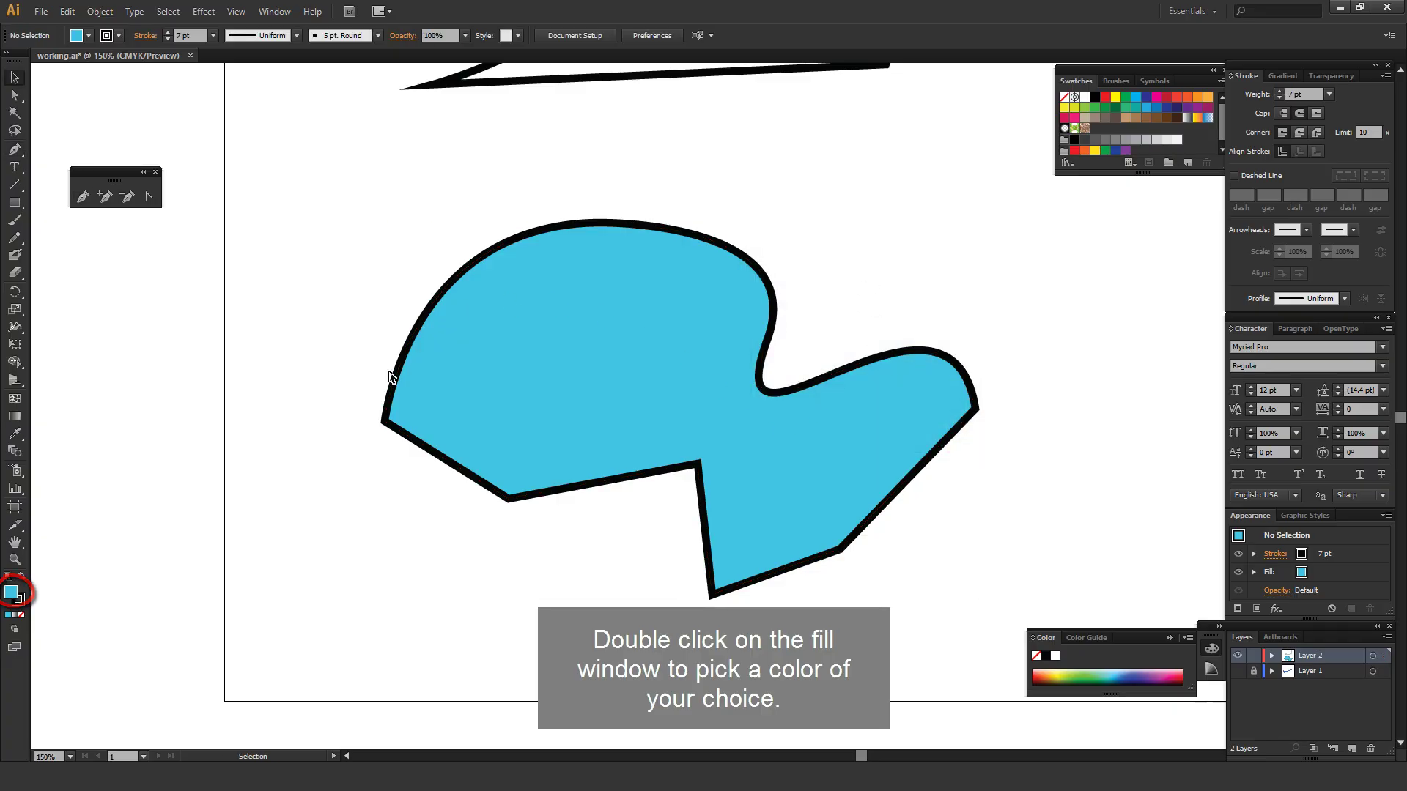
Cut a piece from the bottom edge with Scissors, delete it, and drag the freed ends apart.
{"action": "key", "text": "c"}
{"action": "left_click", "coordinate": [544, 492]}
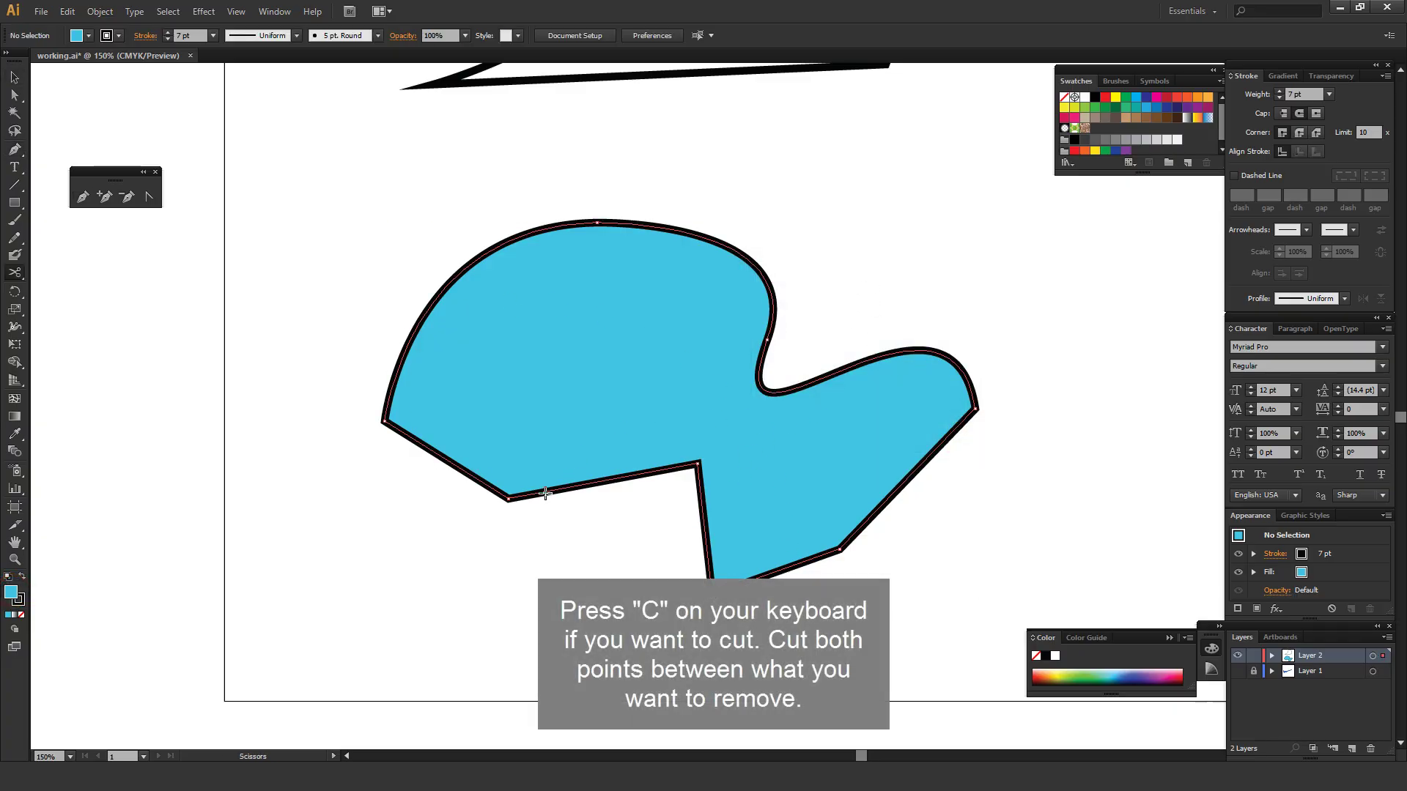
{"action": "left_click", "coordinate": [608, 479]}
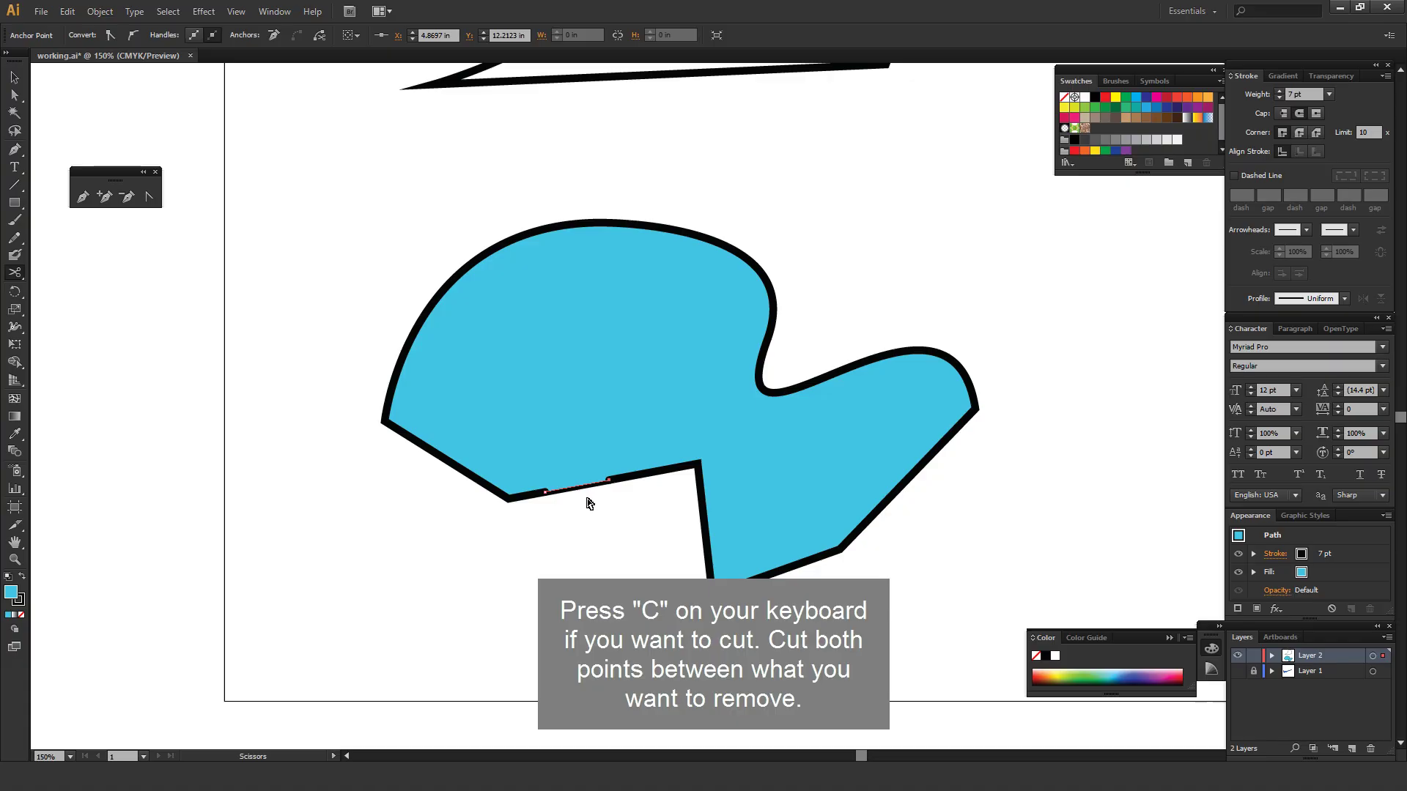
{"action": "key", "text": "a"}
{"action": "left_click", "coordinate": [577, 487]}
{"action": "key", "text": "Delete"}
{"action": "left_click_drag", "start_coordinate": [544, 492], "coordinate": [415, 643]}
{"action": "left_click_drag", "start_coordinate": [609, 481], "coordinate": [651, 347]}
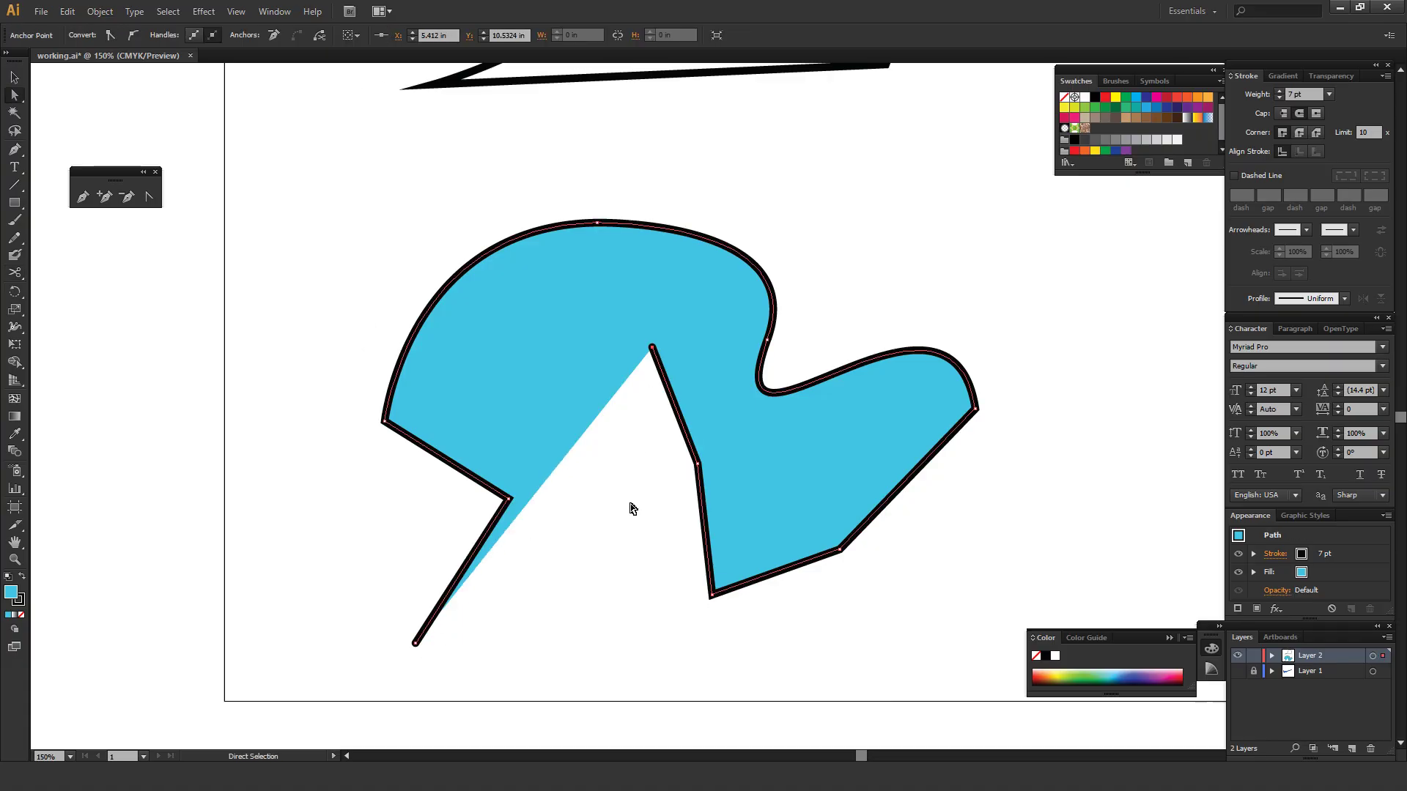
{"action": "left_click", "coordinate": [628, 503]}
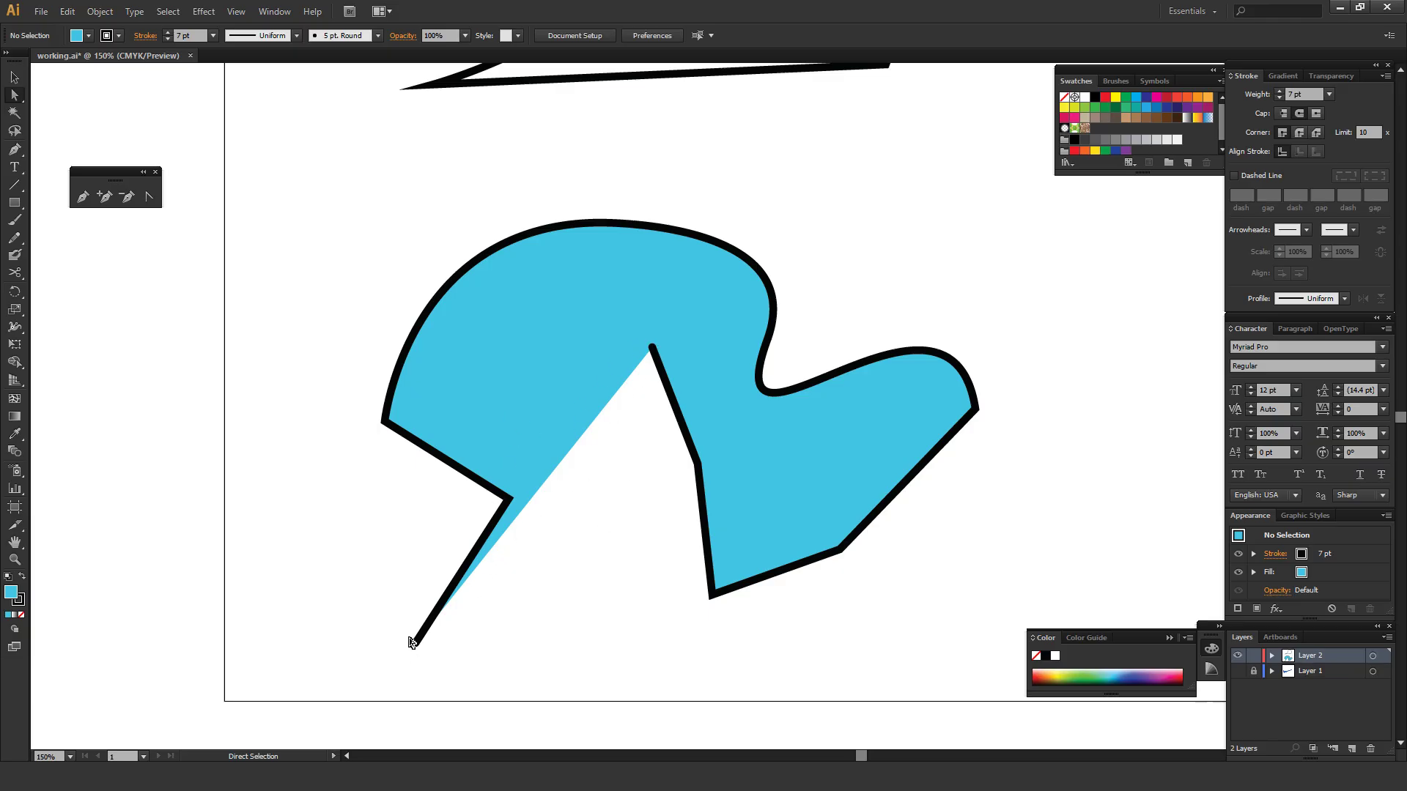
Drag the lower-left corner anchor and open endpoint into a flatter bottom edge, then fit the artboard.
{"action": "left_click_drag", "start_coordinate": [508, 500], "coordinate": [279, 537]}
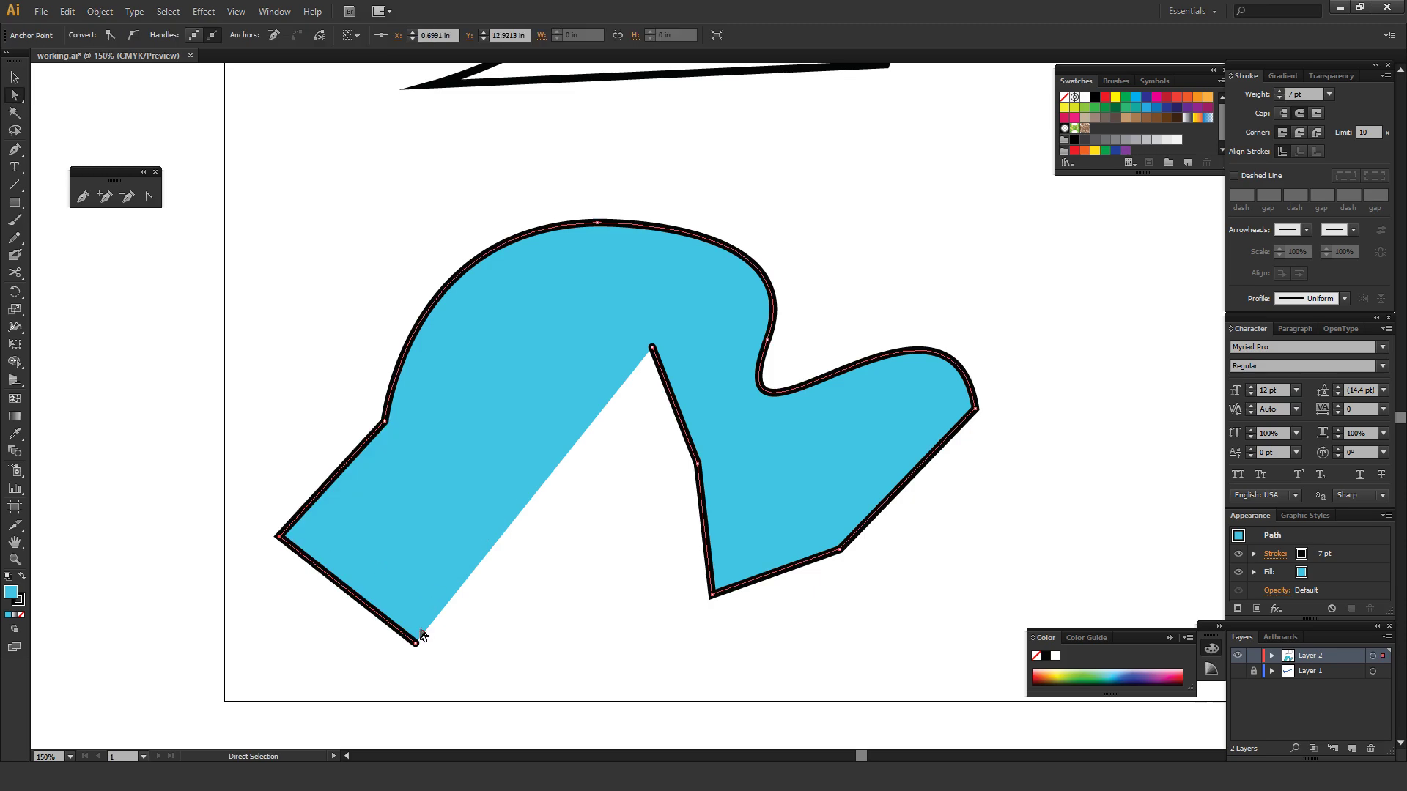
{"action": "left_click_drag", "start_coordinate": [415, 642], "coordinate": [548, 555]}
{"action": "left_click", "coordinate": [623, 493]}
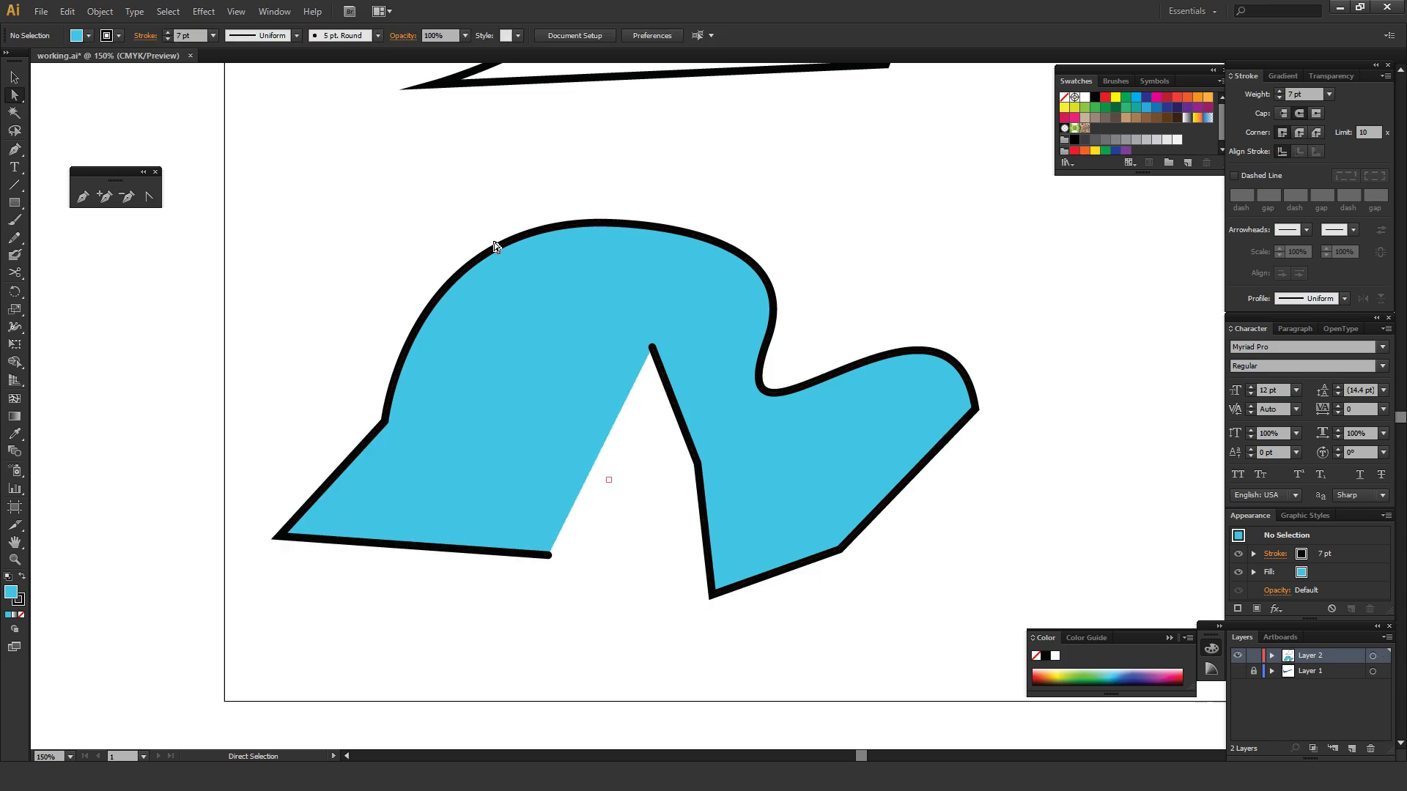
{"action": "left_click_drag", "start_coordinate": [442, 191], "coordinate": [628, 452]}
{"action": "left_click", "coordinate": [627, 451]}
{"action": "key", "text": "v"}
{"action": "key", "text": "ctrl+0"}
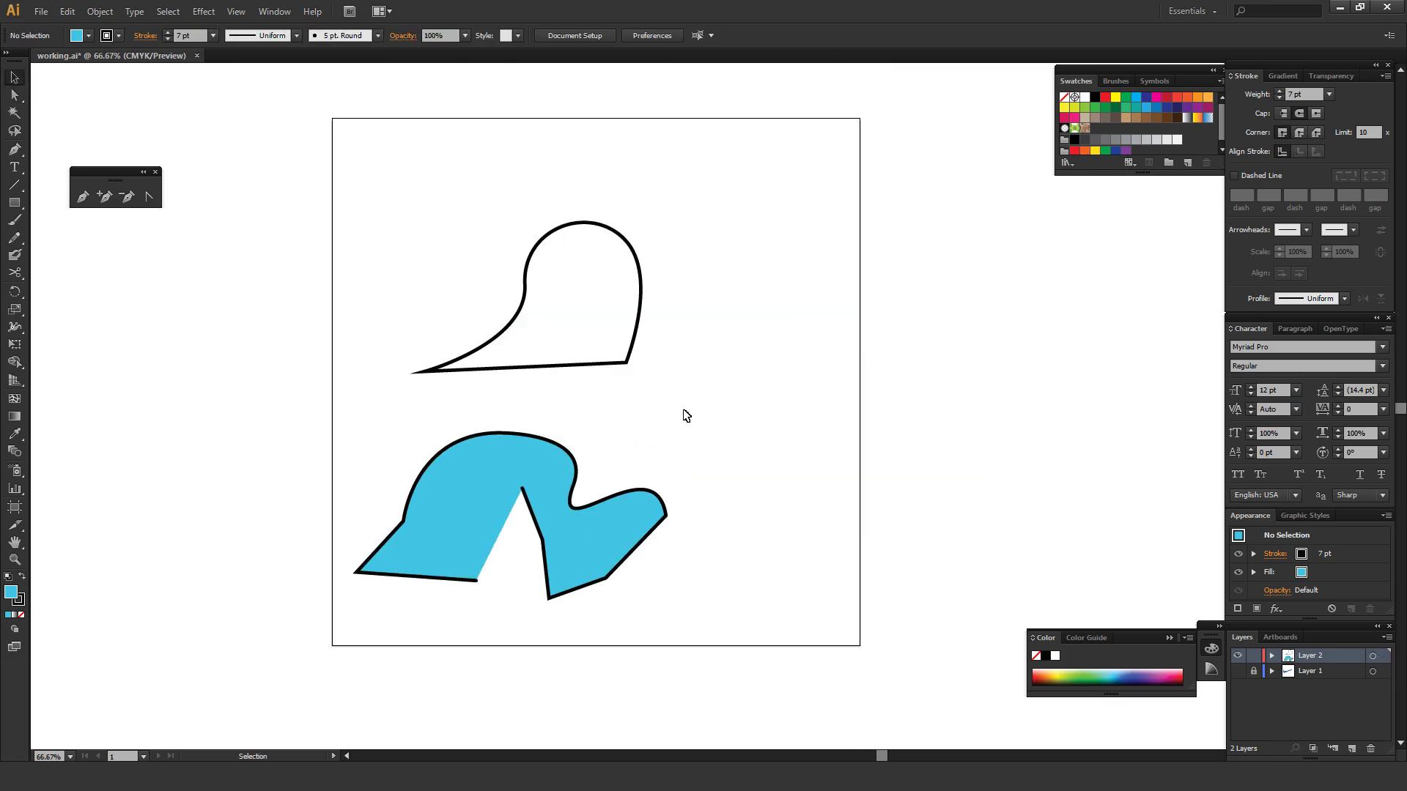
Select the blue shape and bring up the Stroke panel from the Window menu.
{"action": "scroll", "coordinate": [685, 415], "scroll_direction": "up", "scroll_amount": 3}
{"action": "left_click_drag", "start_coordinate": [396, 506], "coordinate": [797, 349]}
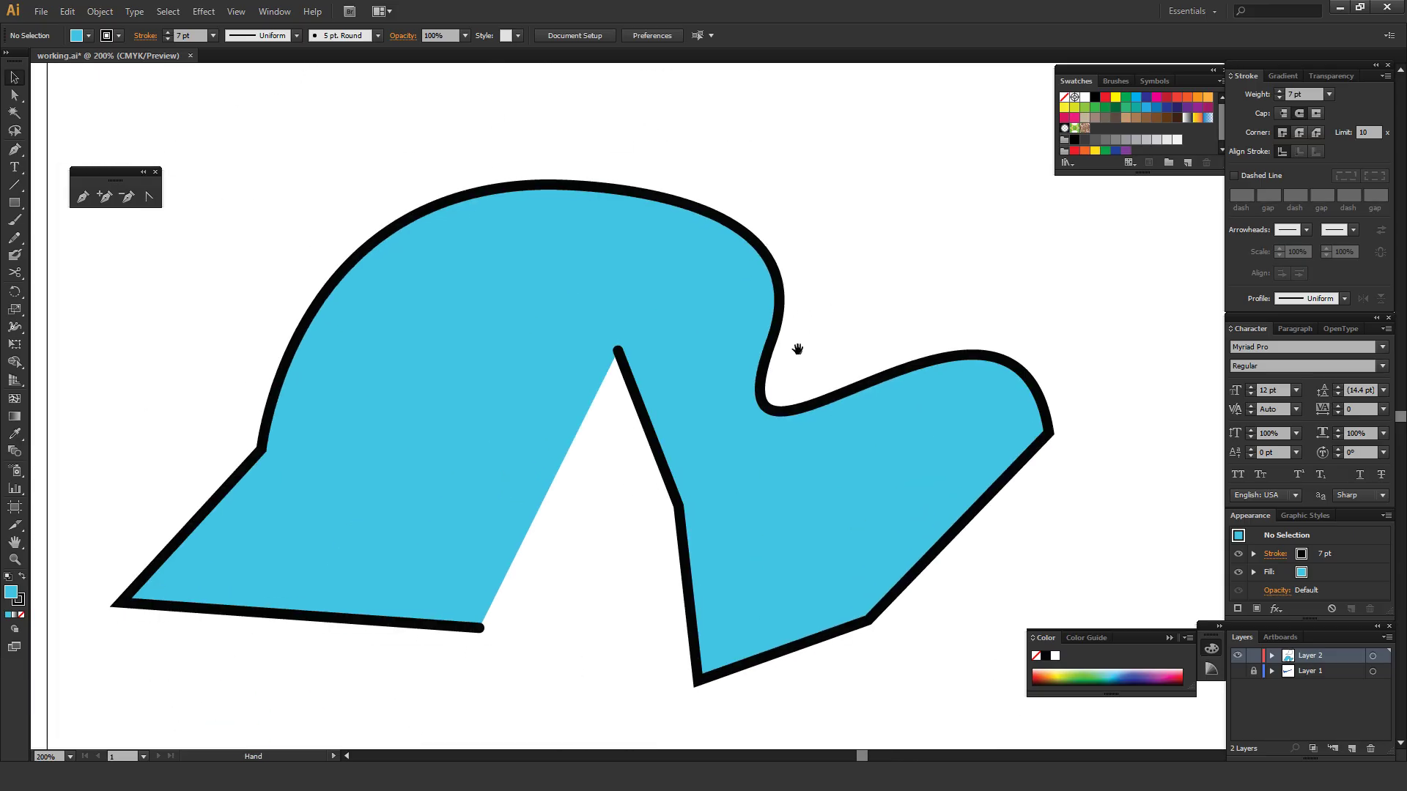
{"action": "key", "text": "ctrl+a"}
{"action": "left_click", "coordinate": [274, 11]}
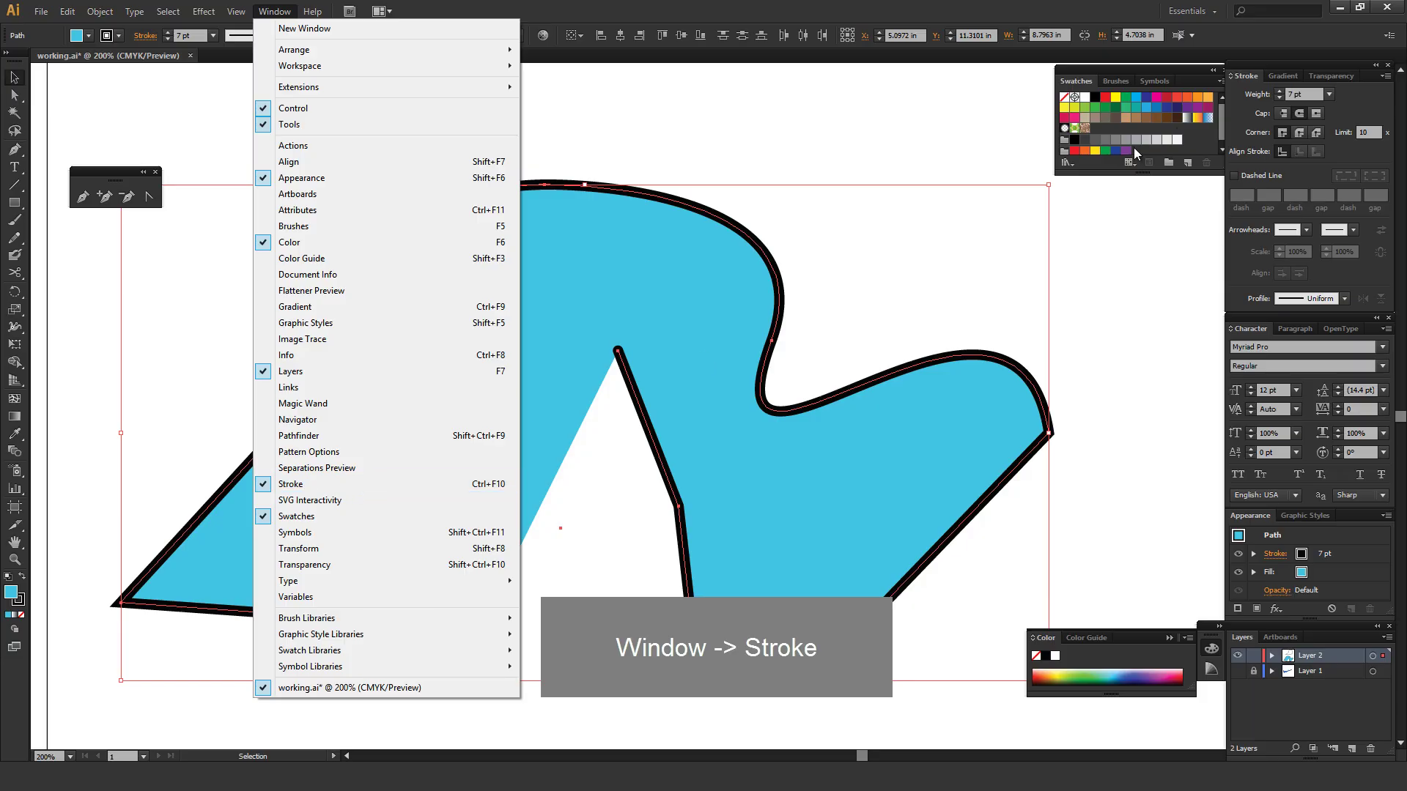
{"action": "left_click", "coordinate": [1280, 103]}
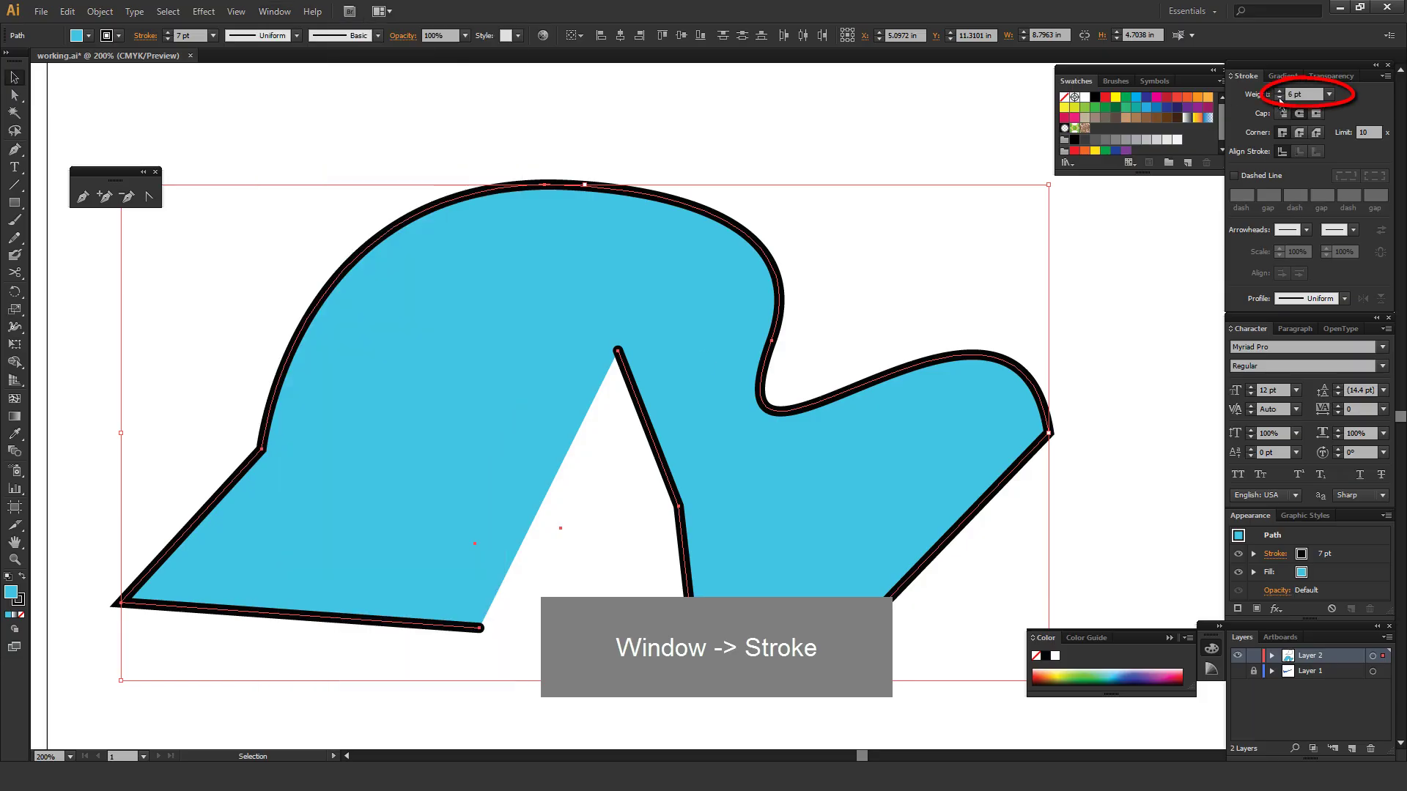
Step the stroke weight down to 2 pt, then up to 11 pt.
{"action": "left_click", "coordinate": [1279, 98]}
{"action": "left_click", "coordinate": [1279, 98]}
{"action": "left_click", "coordinate": [1279, 97]}
{"action": "left_click", "coordinate": [1279, 98]}
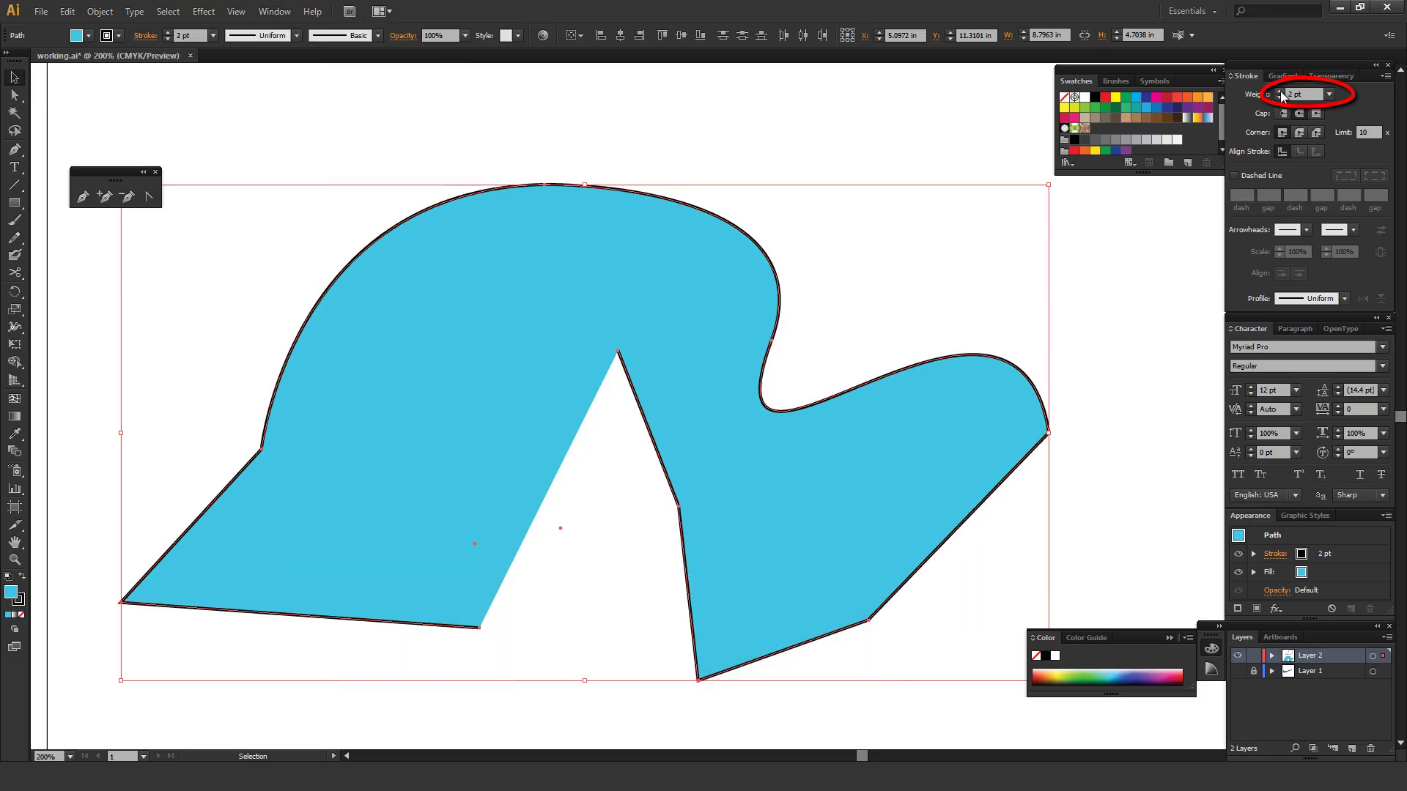
{"action": "left_click", "coordinate": [1279, 91]}
{"action": "left_click", "coordinate": [1279, 91]}
{"action": "left_click", "coordinate": [1280, 91]}
{"action": "left_click", "coordinate": [1280, 91]}
{"action": "left_click", "coordinate": [1279, 91]}
{"action": "left_click", "coordinate": [1279, 91]}
{"action": "left_click", "coordinate": [1279, 90]}
{"action": "left_click", "coordinate": [1279, 91]}
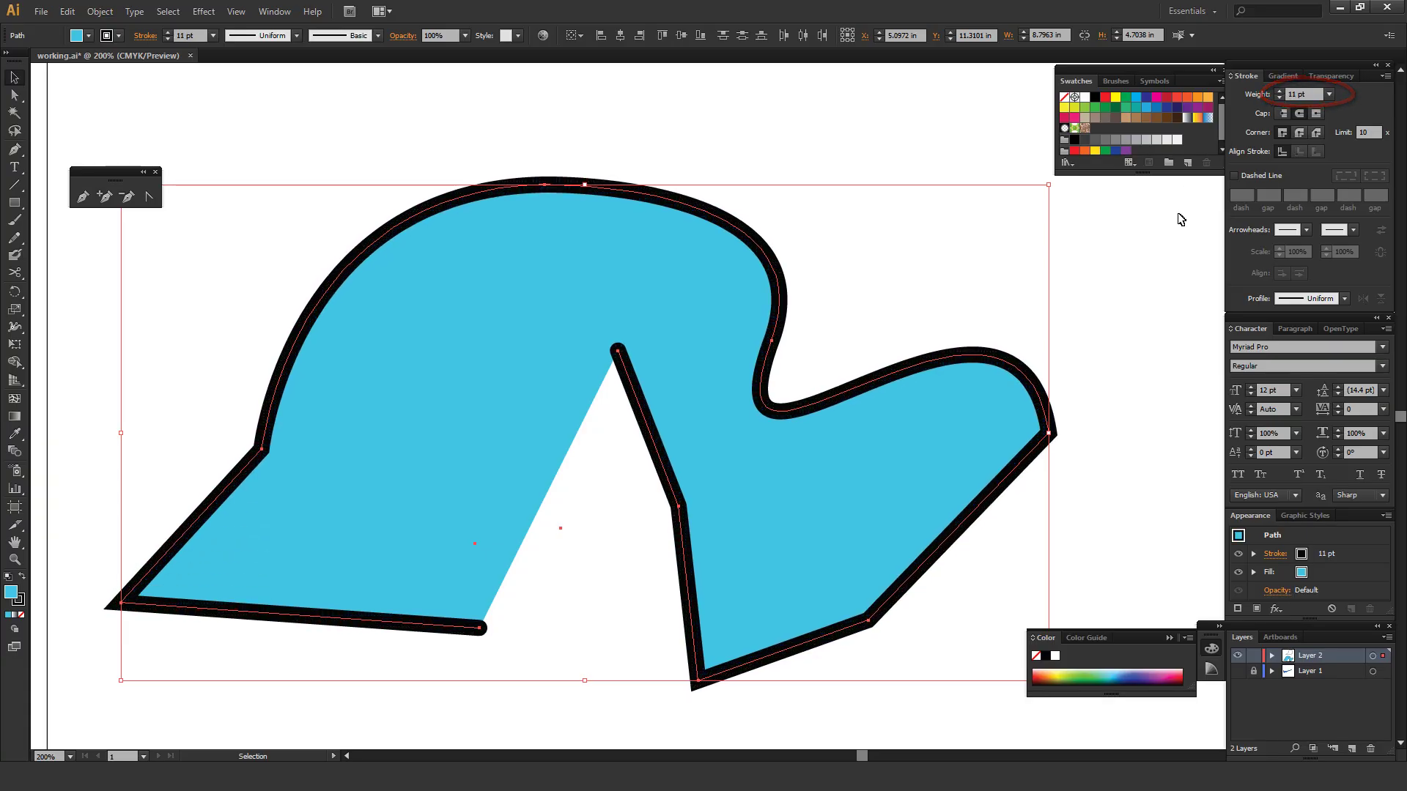
{"action": "left_click", "coordinate": [1105, 305]}
{"action": "left_click_drag", "start_coordinate": [1106, 304], "coordinate": [841, 274]}
Zoom in on the blue shape's corner and give its 11 pt outline Round Join corners.
{"action": "key", "text": "ctrl+plus"}
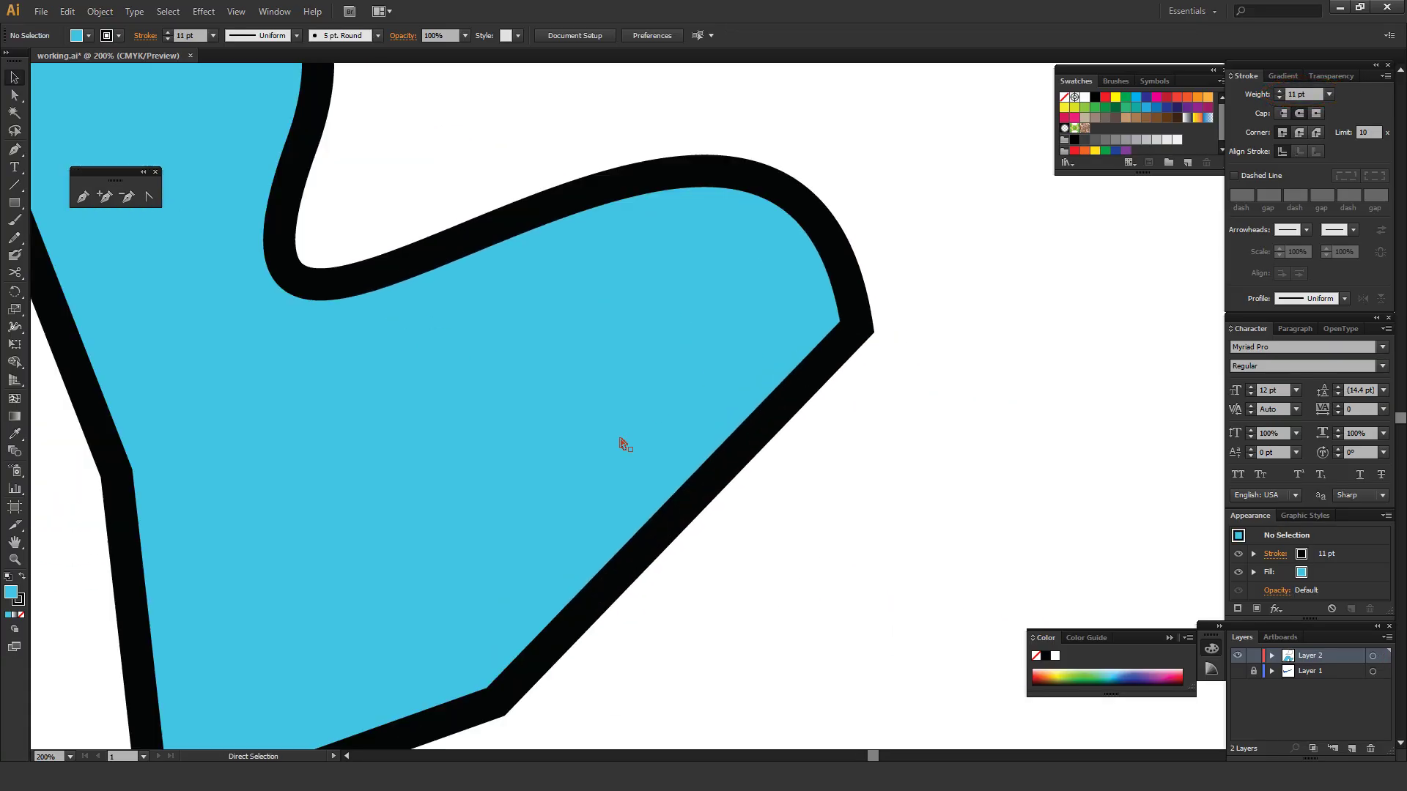
{"action": "key", "text": "ctrl+plus"}
{"action": "key", "text": "ctrl+plus"}
{"action": "key", "text": "ctrl+plus"}
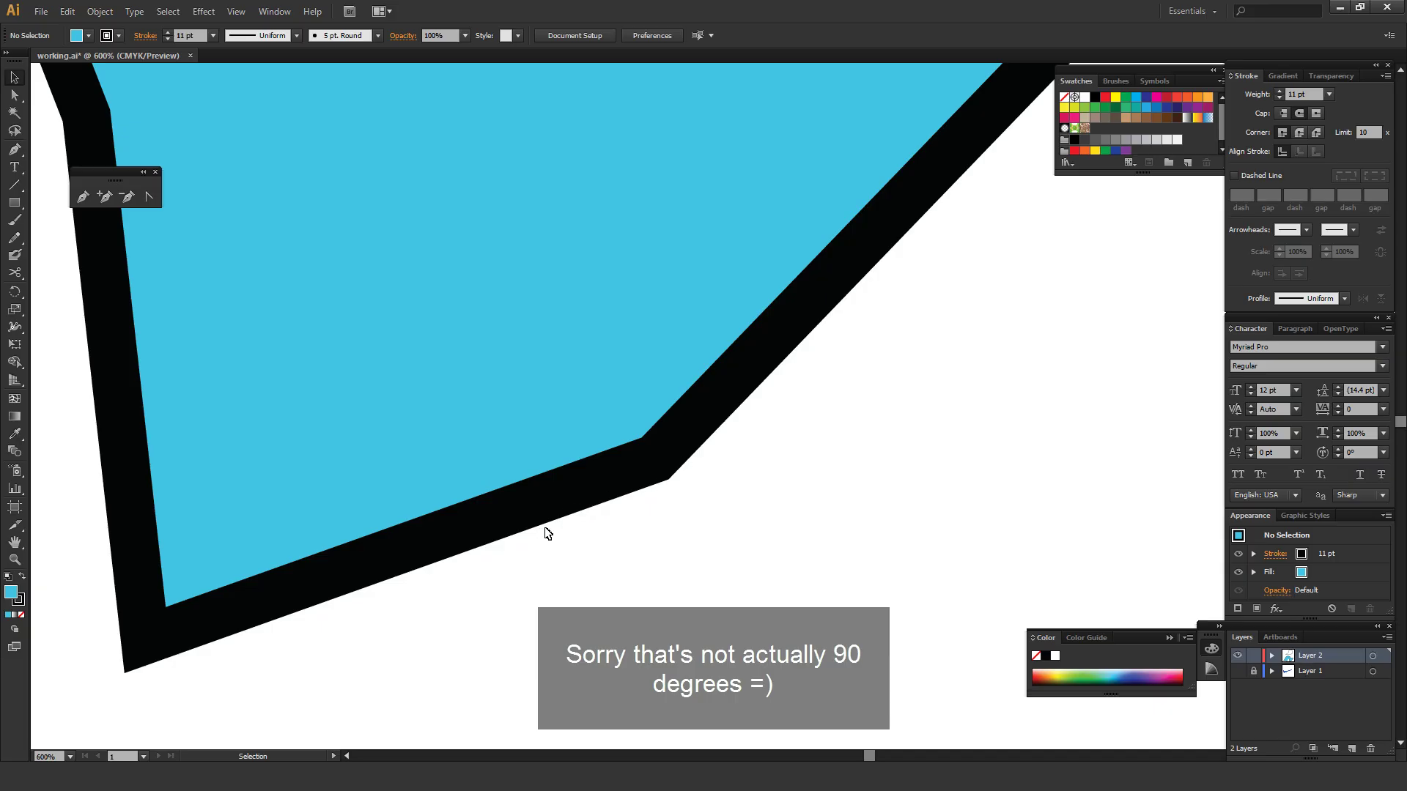
{"action": "mouse_move", "coordinate": [730, 527]}
{"action": "left_mouse_down"}
{"action": "mouse_move", "coordinate": [528, 351]}
{"action": "mouse_move", "coordinate": [619, 480]}
{"action": "left_mouse_up"}
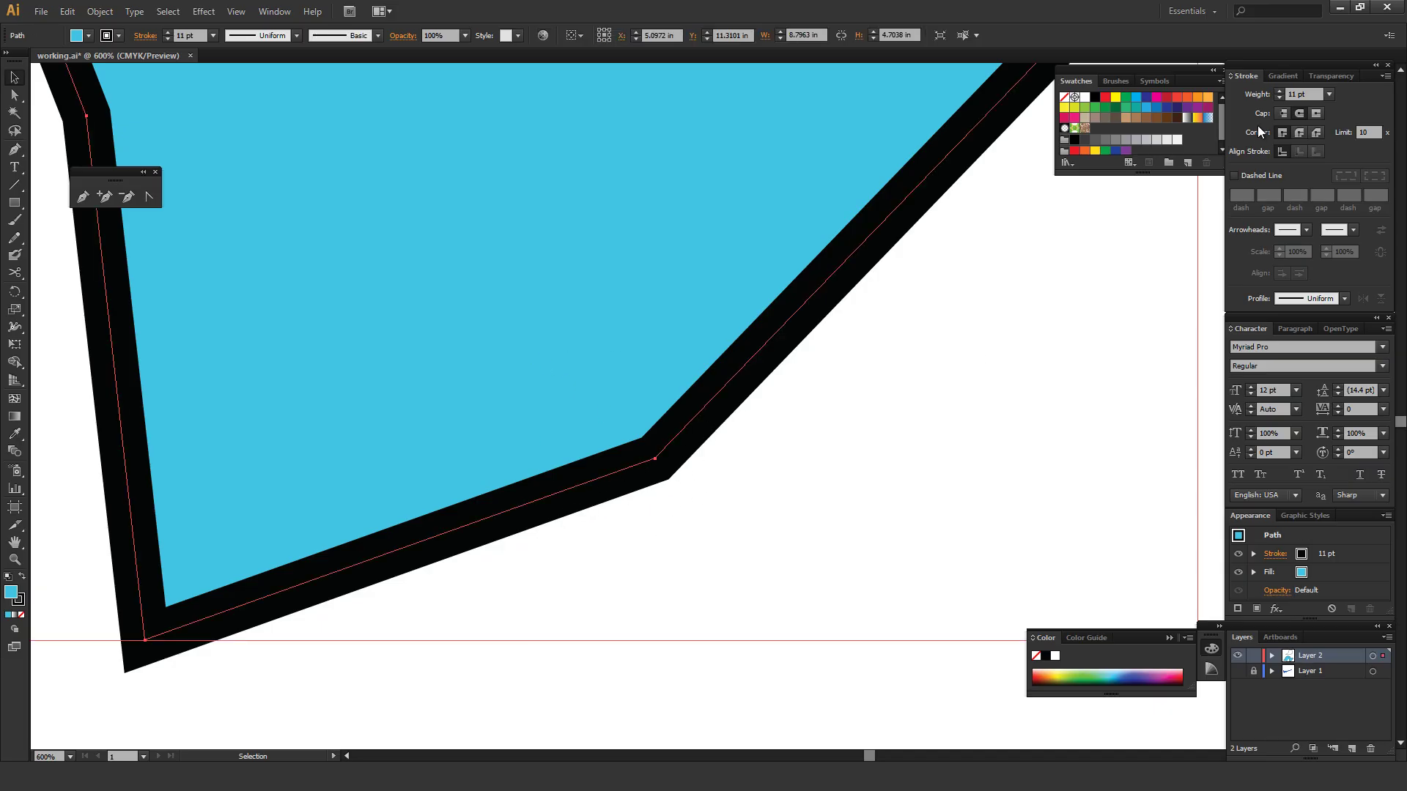
{"action": "left_click", "coordinate": [1299, 134]}
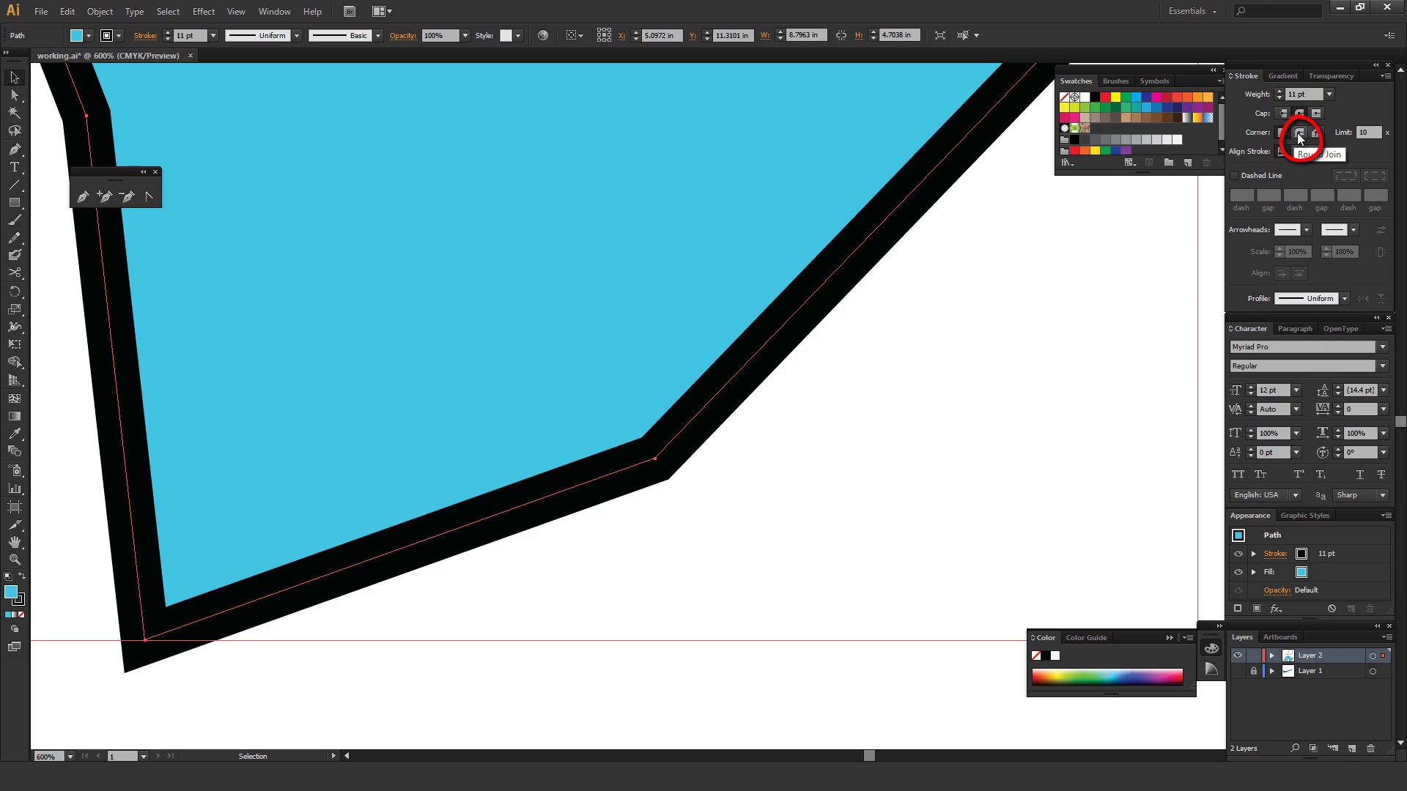
{"action": "left_click", "coordinate": [738, 447]}
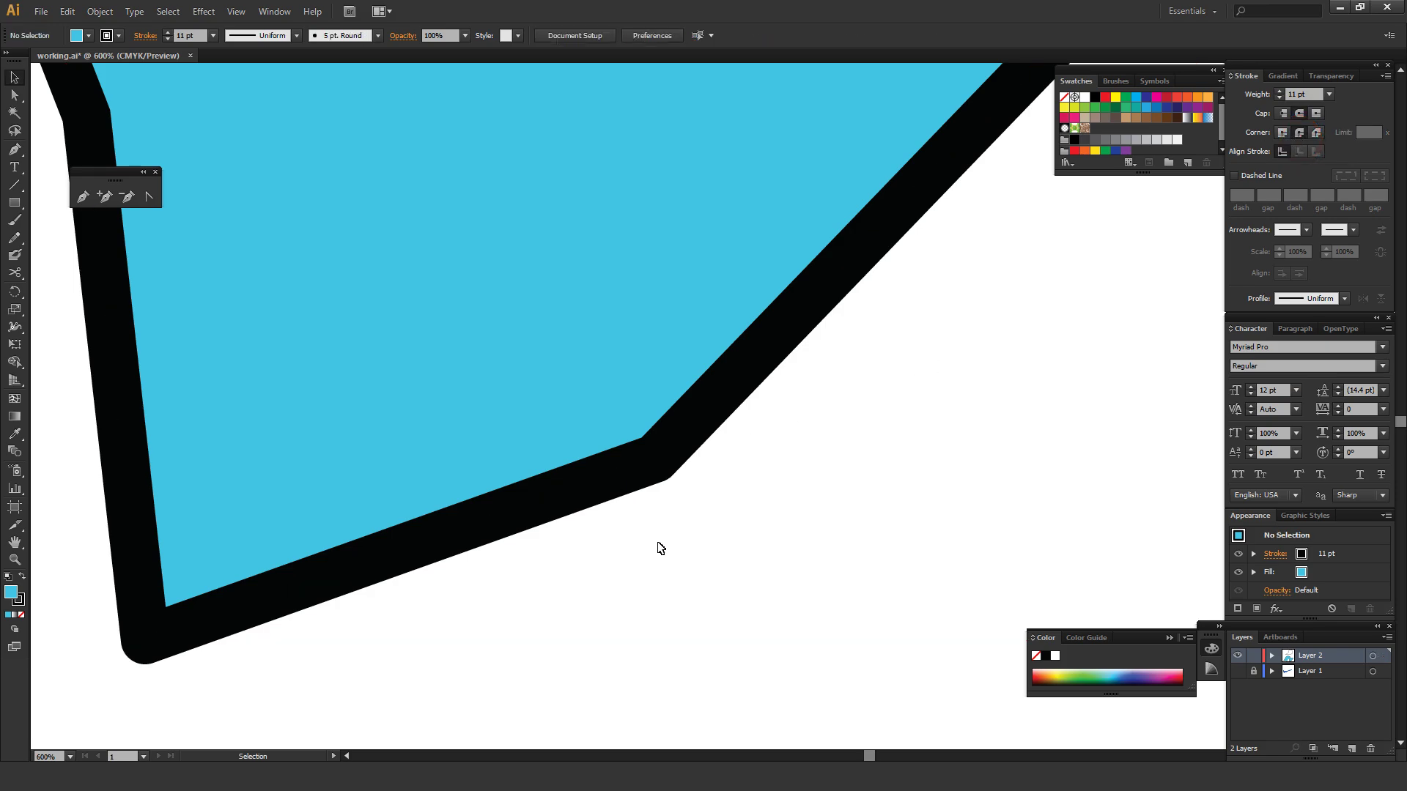
Switch the blue shape's outline back to sharp Miter Join corners.
{"action": "left_click_drag", "start_coordinate": [542, 575], "coordinate": [908, 380]}
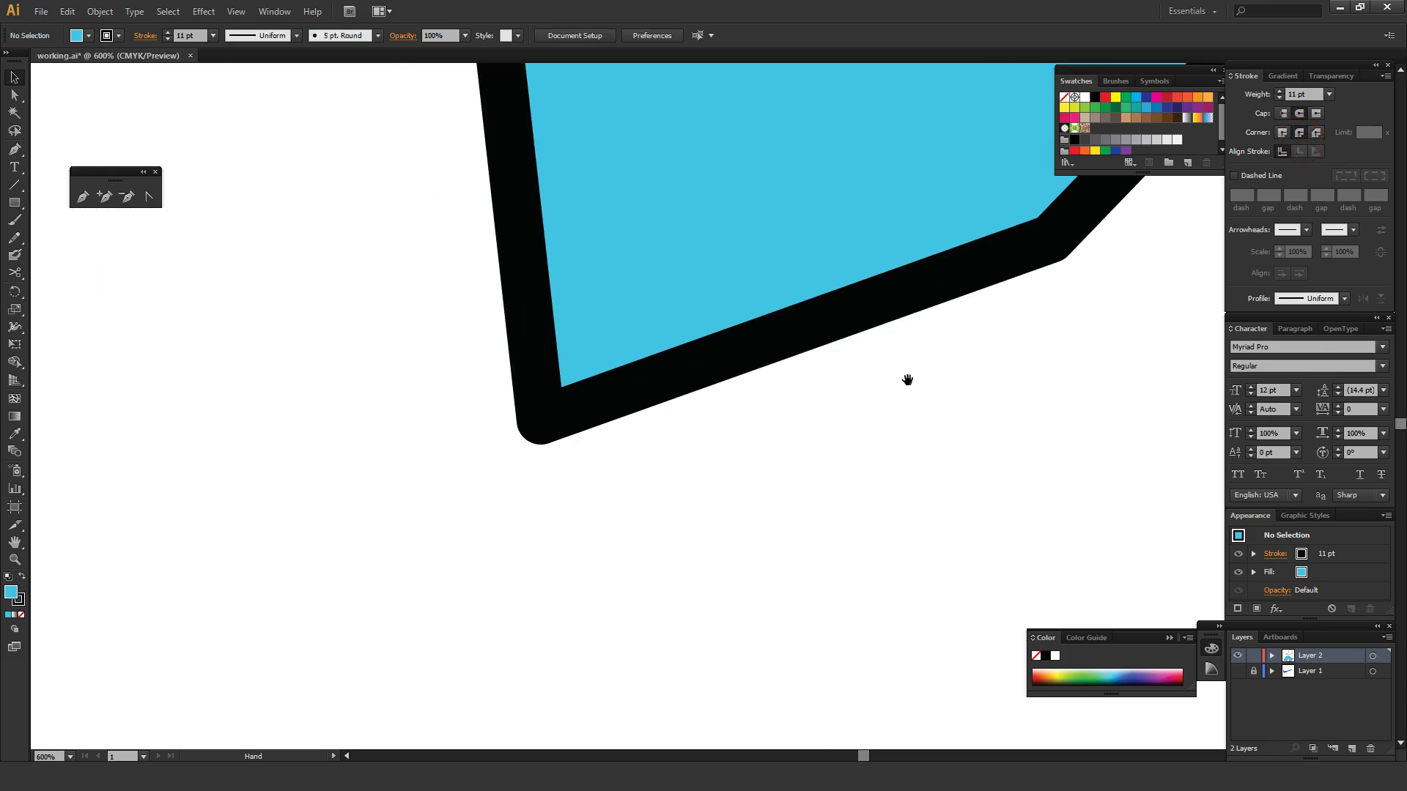
{"action": "left_click", "coordinate": [545, 447]}
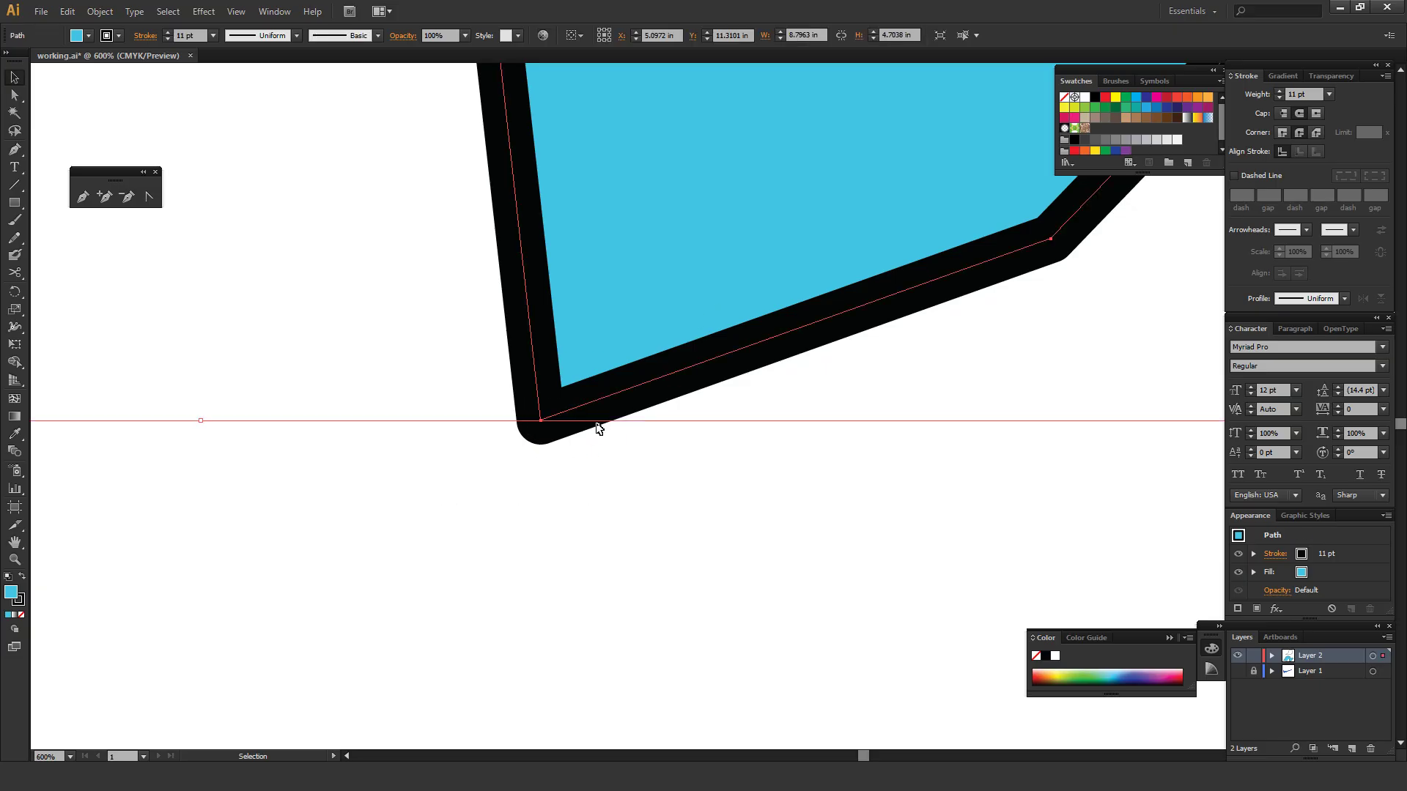
{"action": "left_click", "coordinate": [1279, 133]}
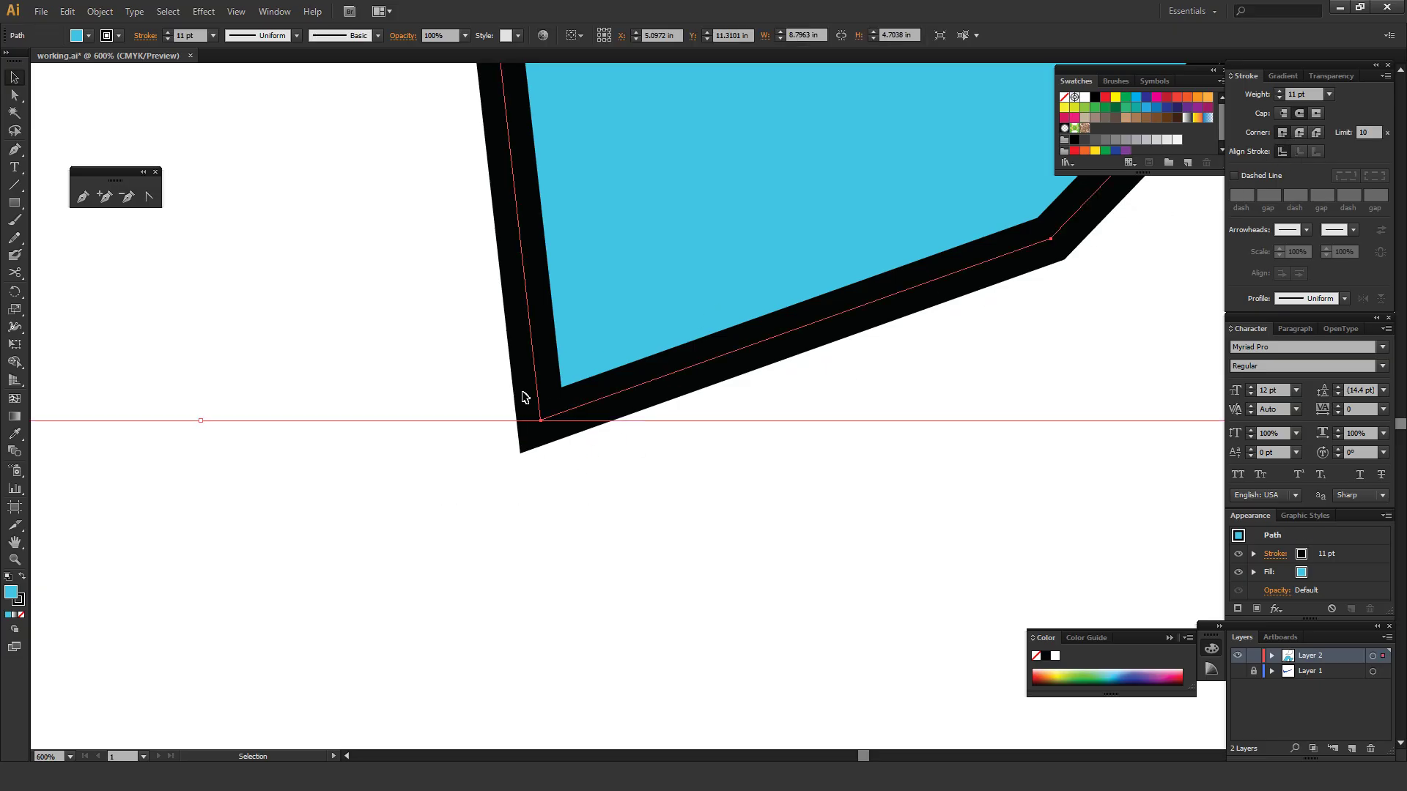
{"action": "left_click", "coordinate": [567, 440]}
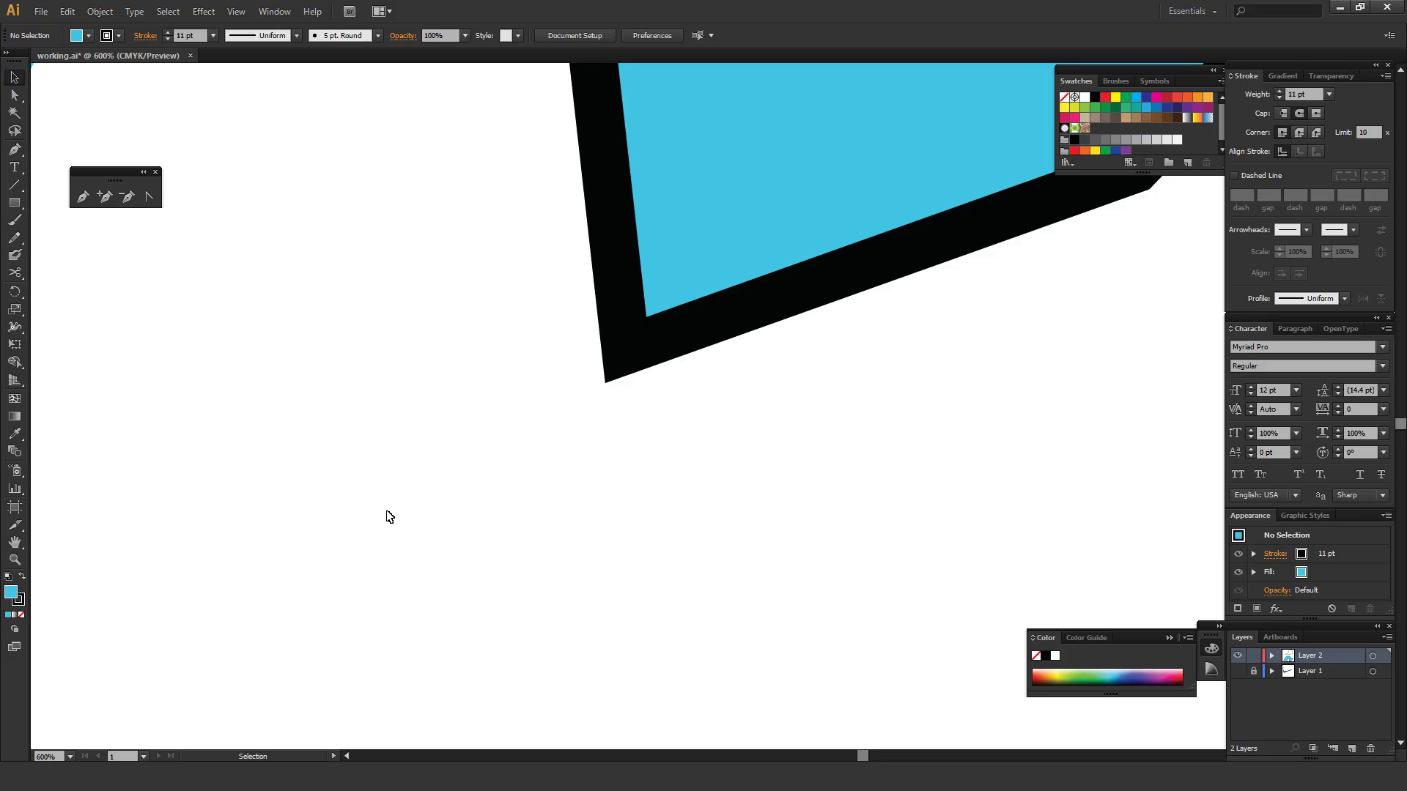
Paste a long horizontal 11 pt black line below the blue shape and give it Round Cap ends.
{"action": "key", "text": "ctrl+v"}
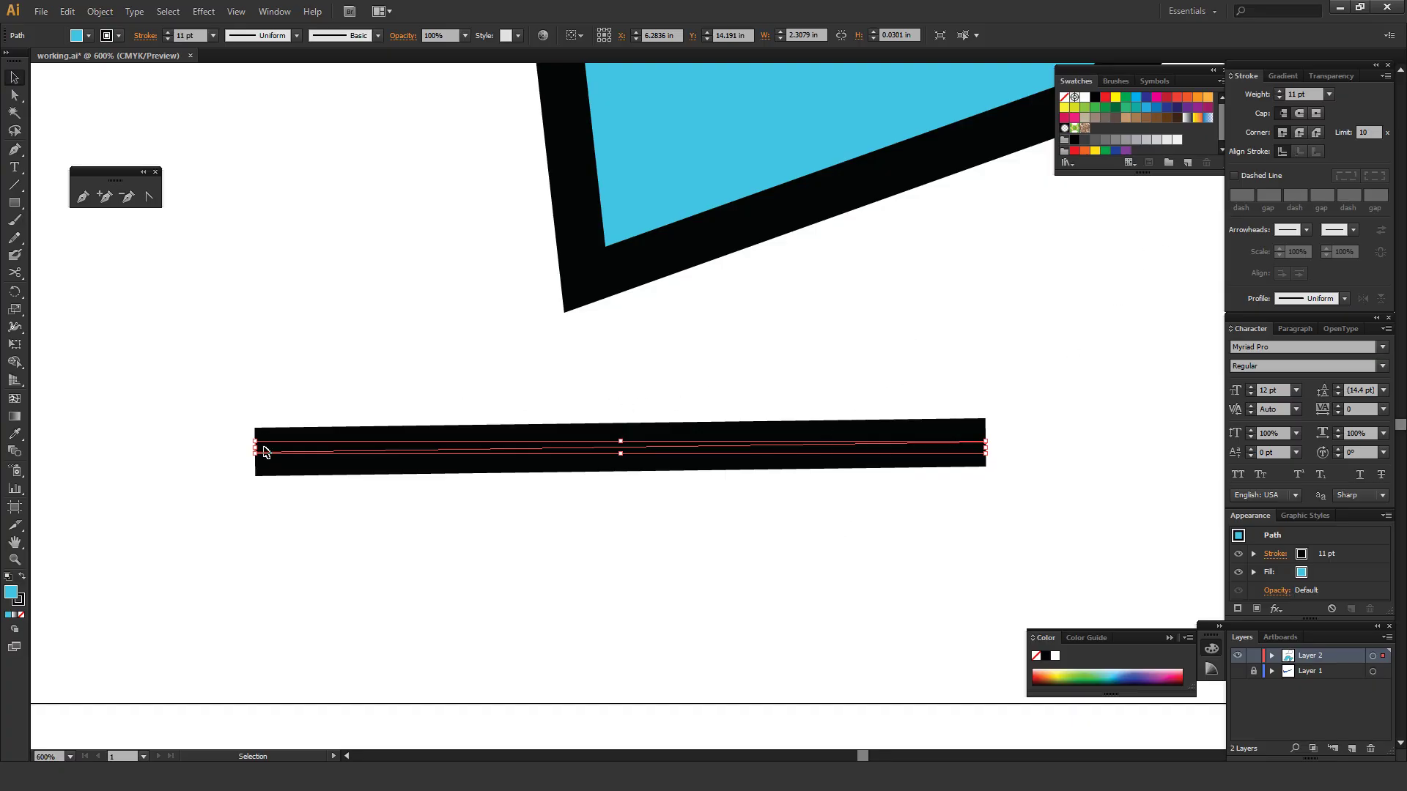
{"action": "left_click", "coordinate": [1303, 113]}
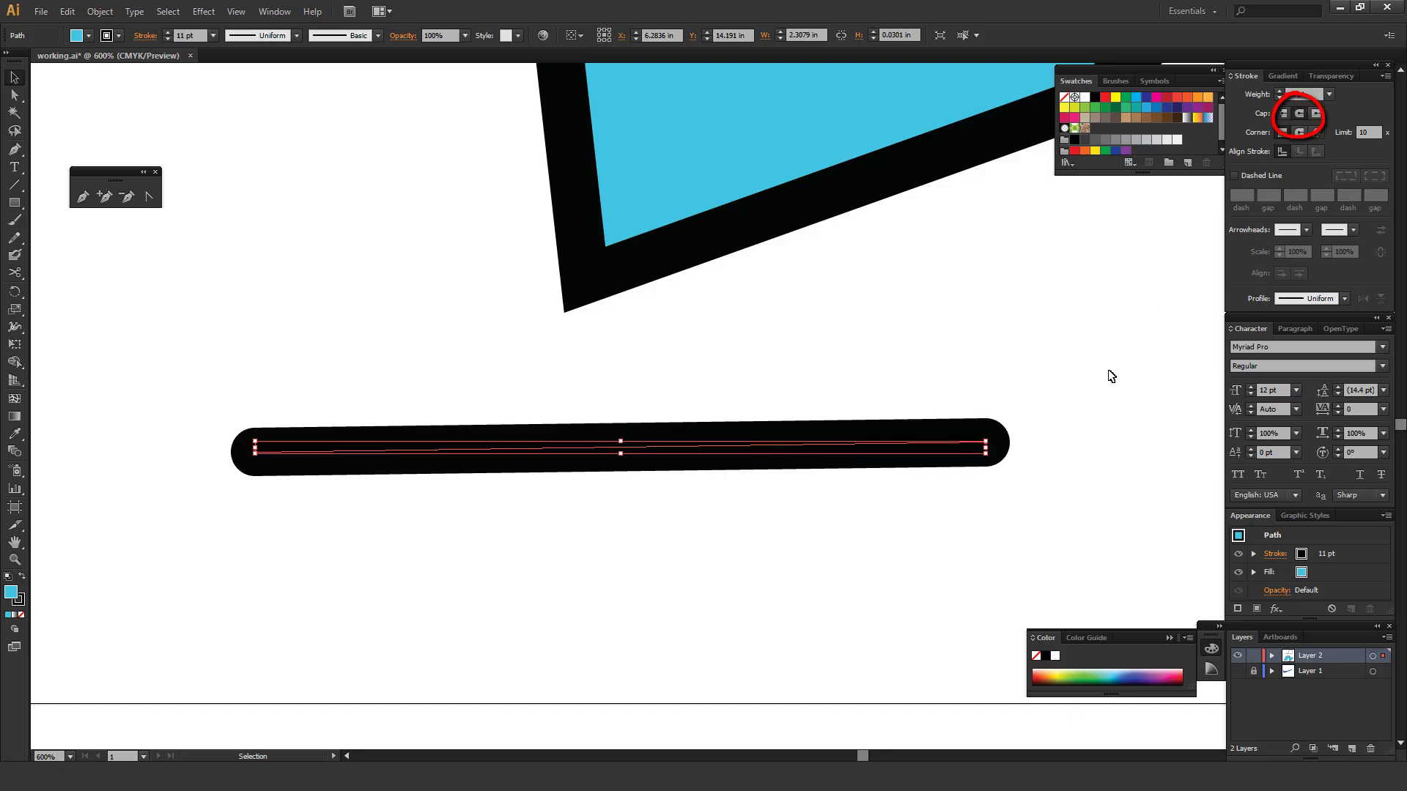
{"action": "left_click", "coordinate": [650, 415]}
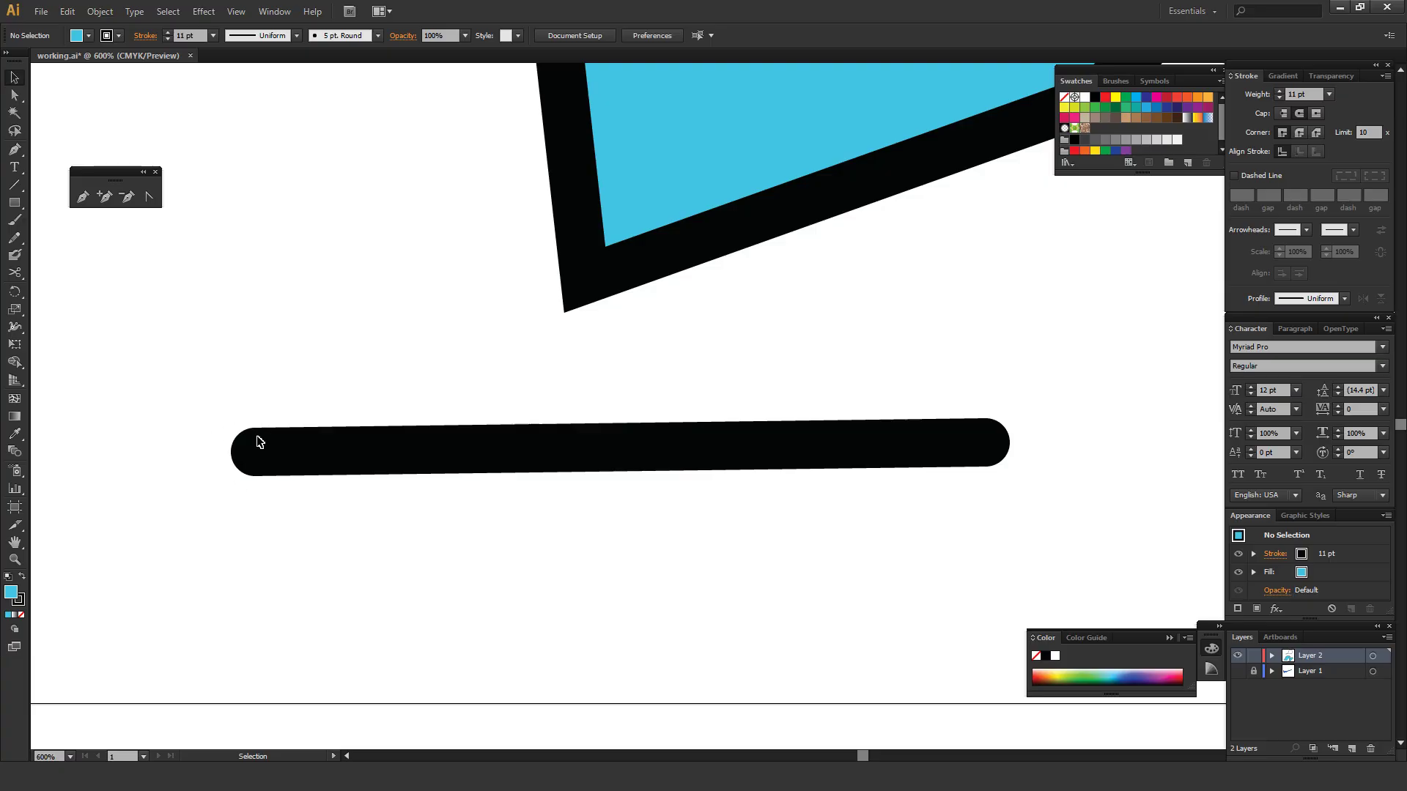
Change the thick line's ends to flat Butt Cap.
{"action": "left_click_drag", "start_coordinate": [270, 374], "coordinate": [412, 557]}
{"action": "left_click", "coordinate": [666, 474]}
{"action": "left_click", "coordinate": [682, 449]}
{"action": "left_click", "coordinate": [1283, 113]}
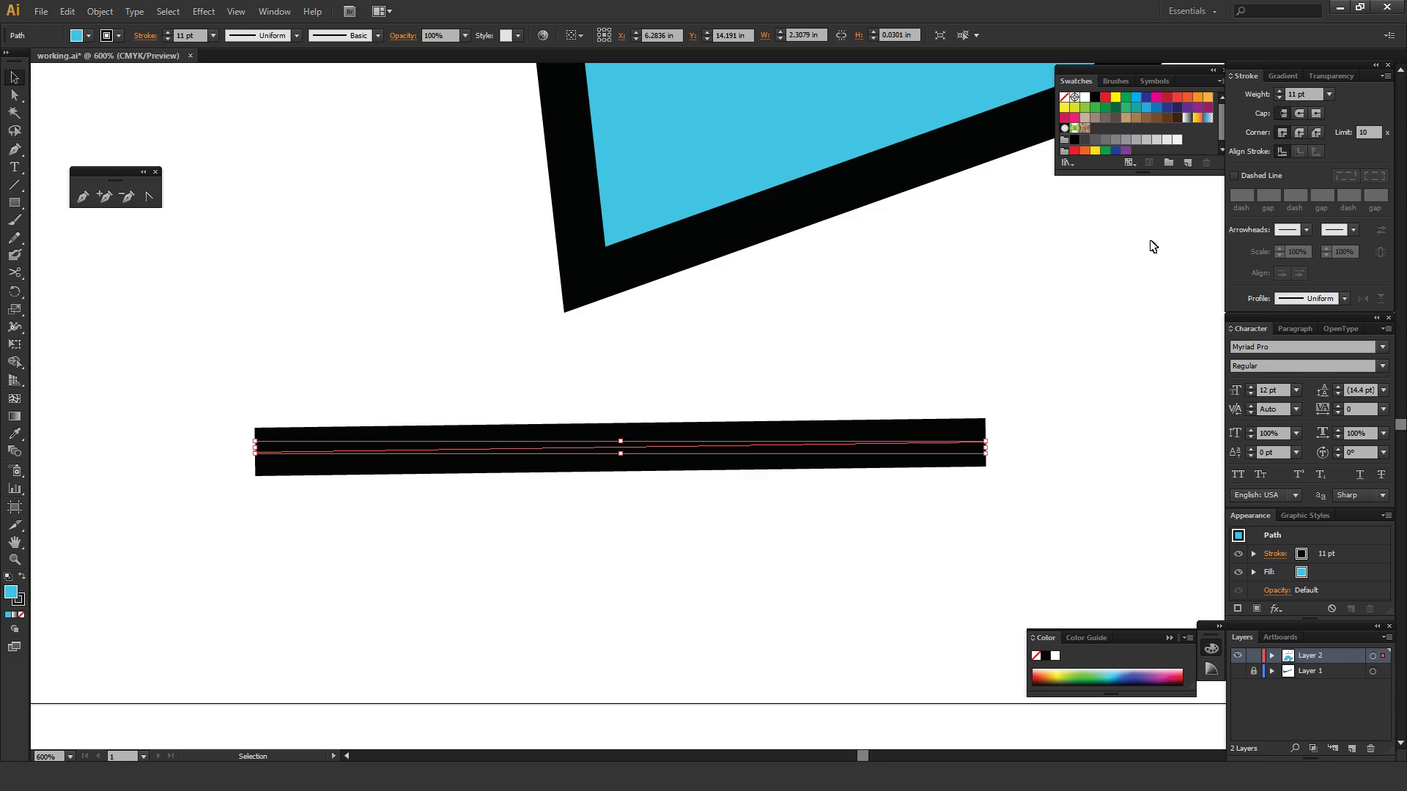
{"action": "left_click", "coordinate": [1011, 370]}
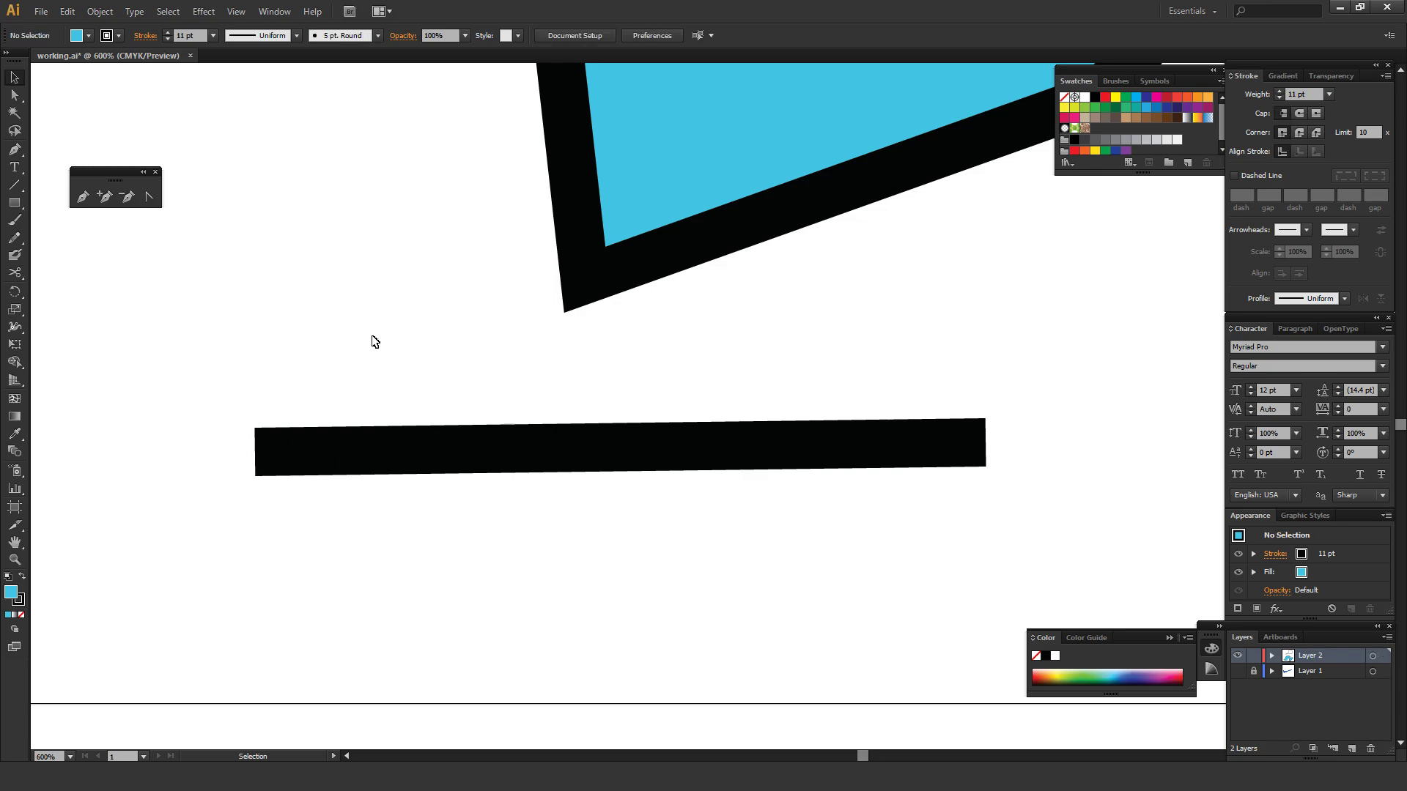
Zoom out and pan toward the area left of the artboard.
{"action": "key", "text": "ctrl+minus"}
{"action": "key", "text": "ctrl+minus"}
{"action": "key", "text": "ctrl+minus"}
{"action": "key", "text": "ctrl+minus"}
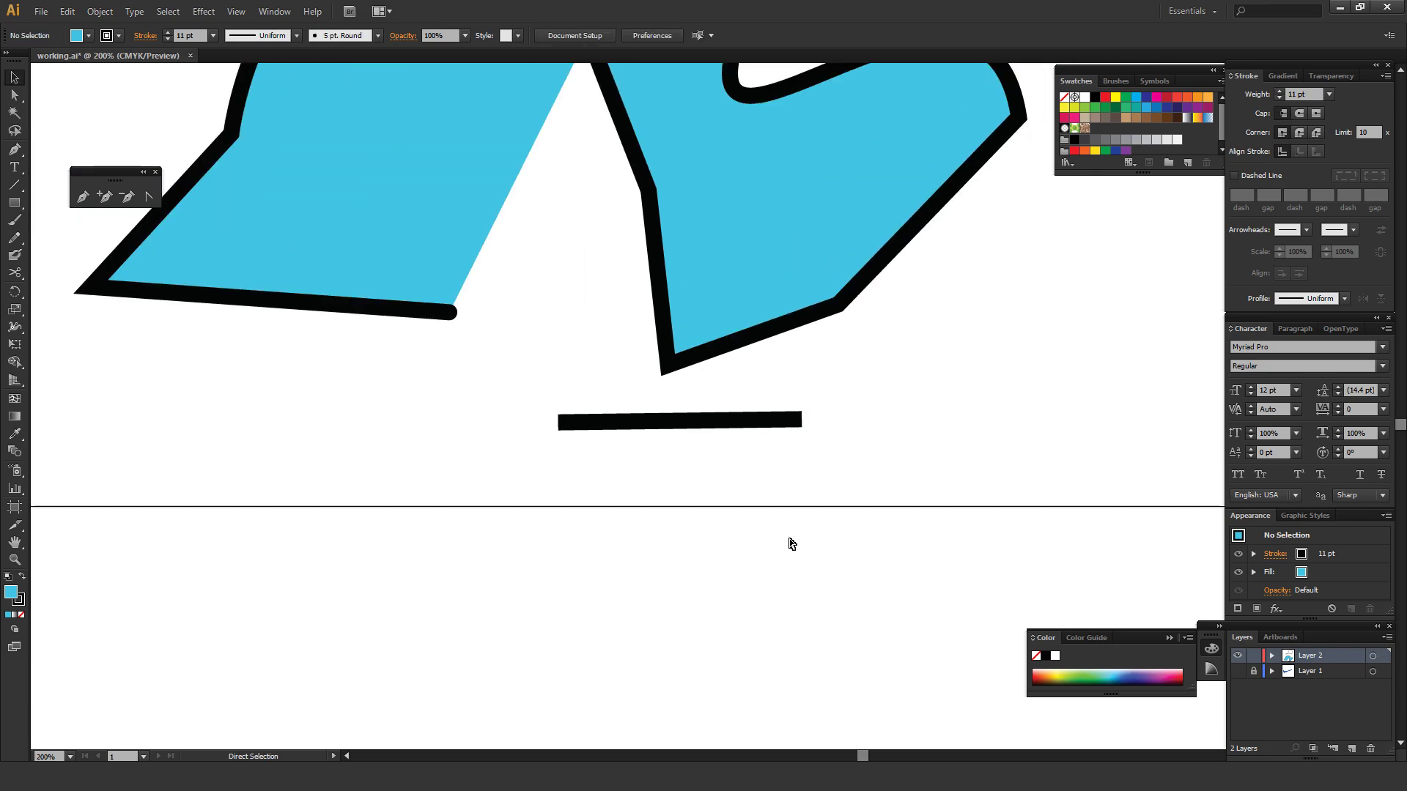
{"action": "key", "text": "ctrl+minus"}
{"action": "key", "text": "a"}
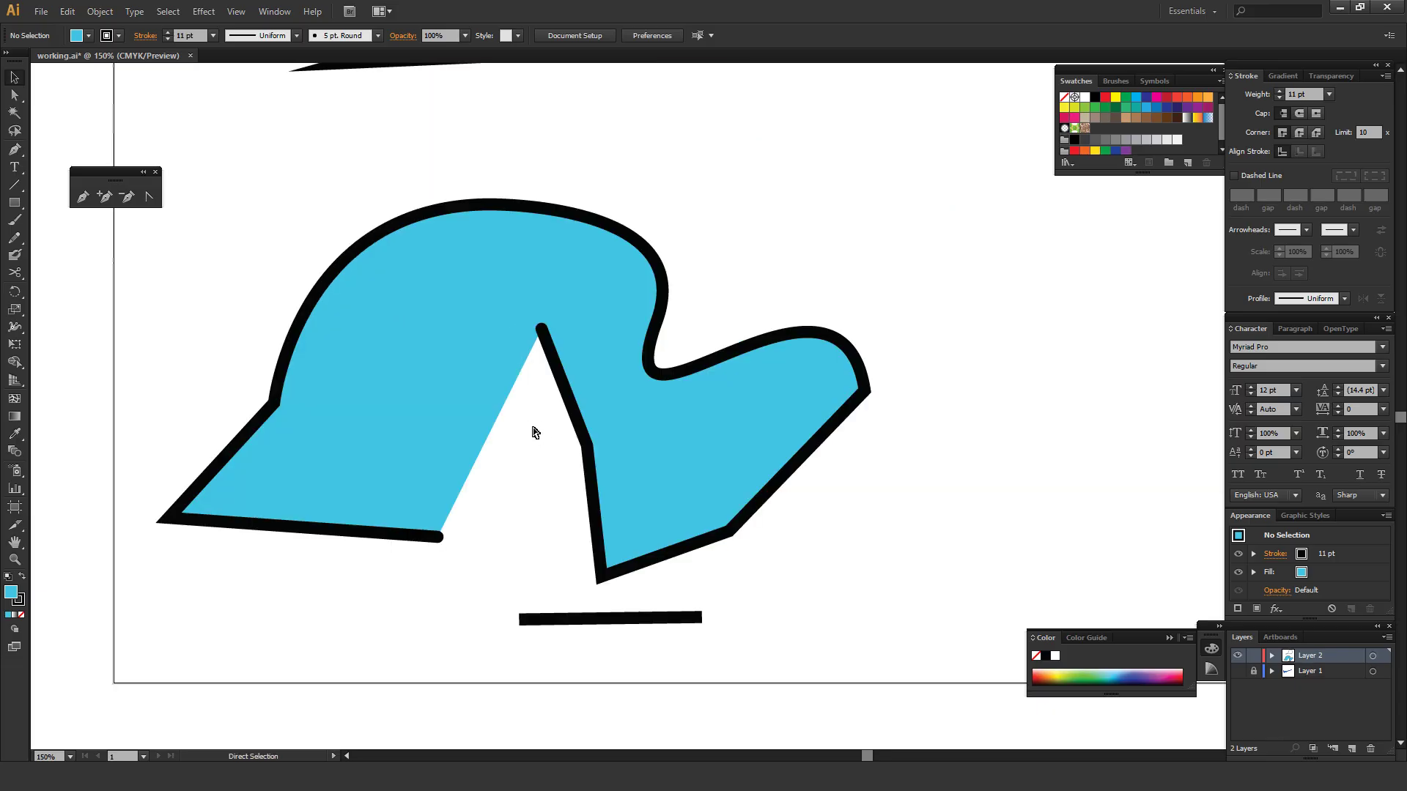
{"action": "key", "text": "v"}
{"action": "scroll", "coordinate": [564, 410], "scroll_direction": "up", "scroll_amount": 5}
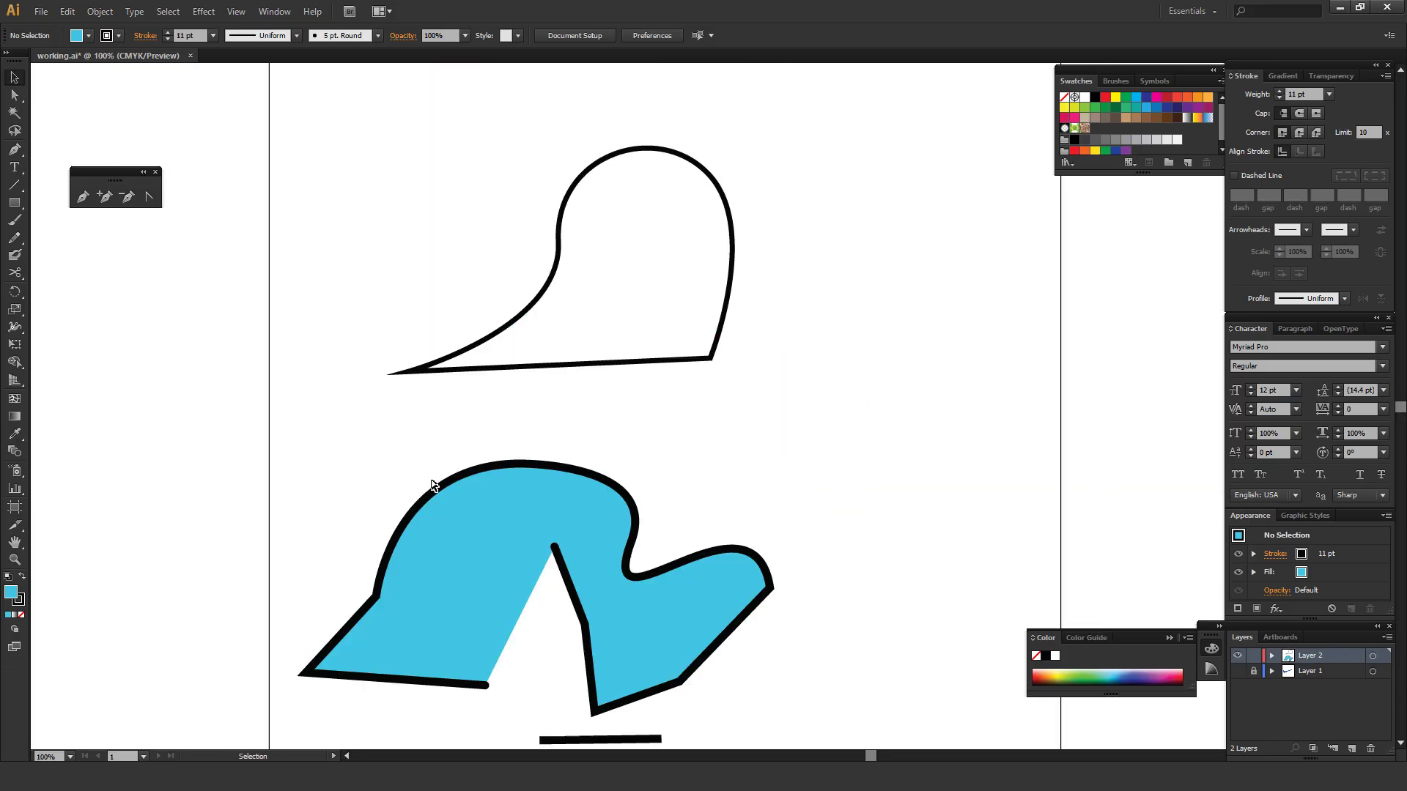
{"action": "left_click_drag", "start_coordinate": [410, 487], "coordinate": [892, 403]}
Make Layer 1's blue swoosh visible and zoom in to center it at 300%.
{"action": "left_click", "coordinate": [1238, 671]}
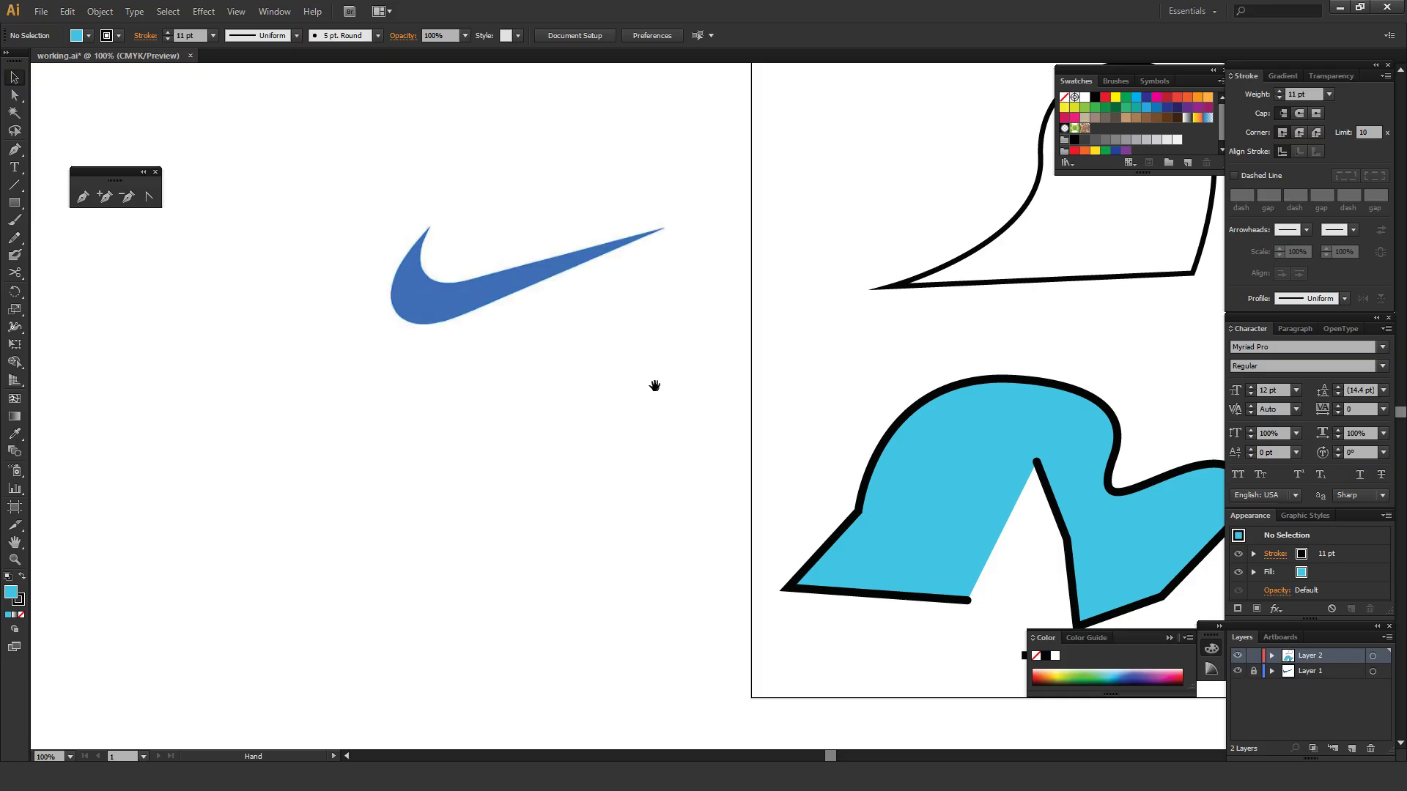
{"action": "left_click_drag", "start_coordinate": [652, 386], "coordinate": [917, 439]}
{"action": "key", "text": "a"}
{"action": "key", "text": "ctrl+plus"}
{"action": "key", "text": "ctrl+plus"}
{"action": "key", "text": "ctrl+plus"}
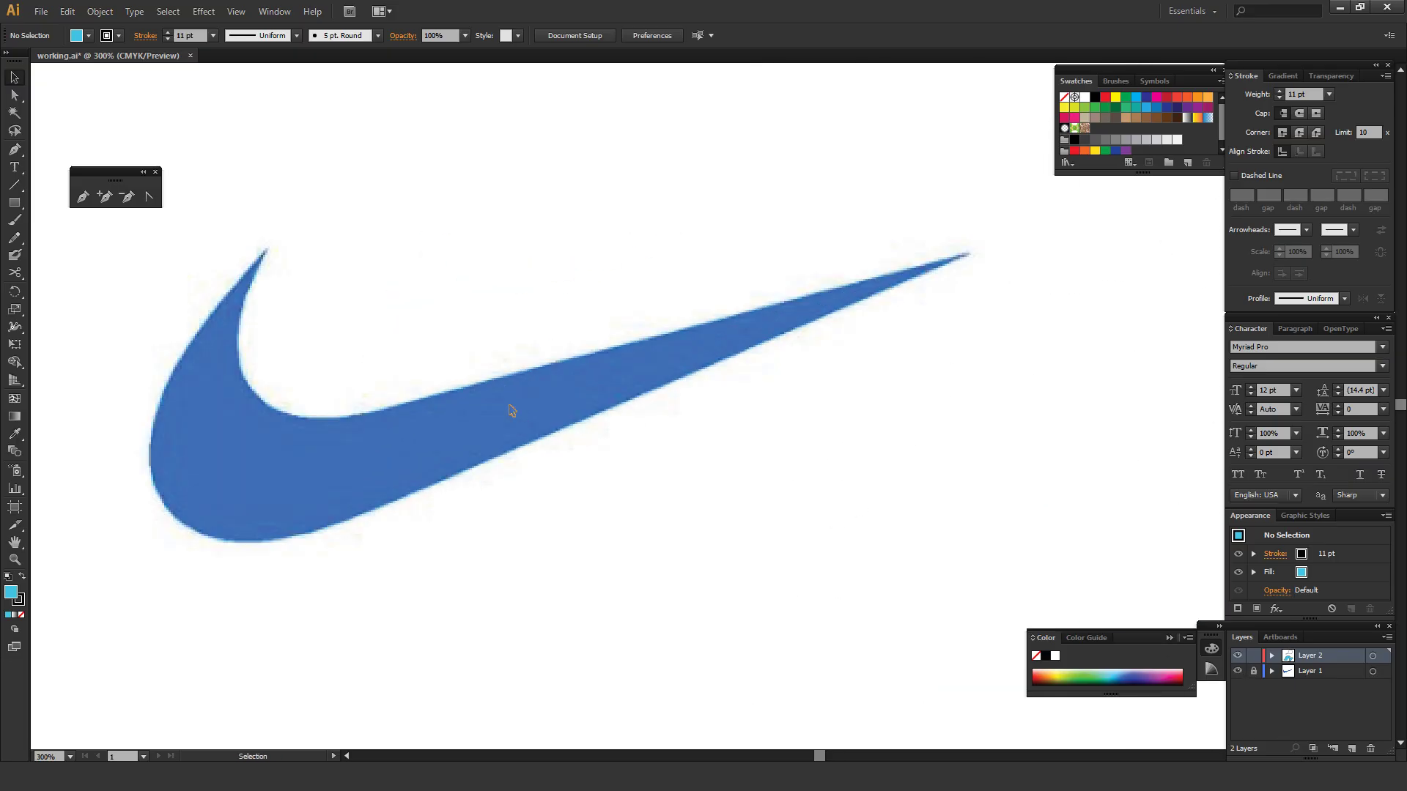
{"action": "left_click_drag", "start_coordinate": [441, 292], "coordinate": [565, 292]}
{"action": "left_click_drag", "start_coordinate": [813, 408], "coordinate": [927, 458]}
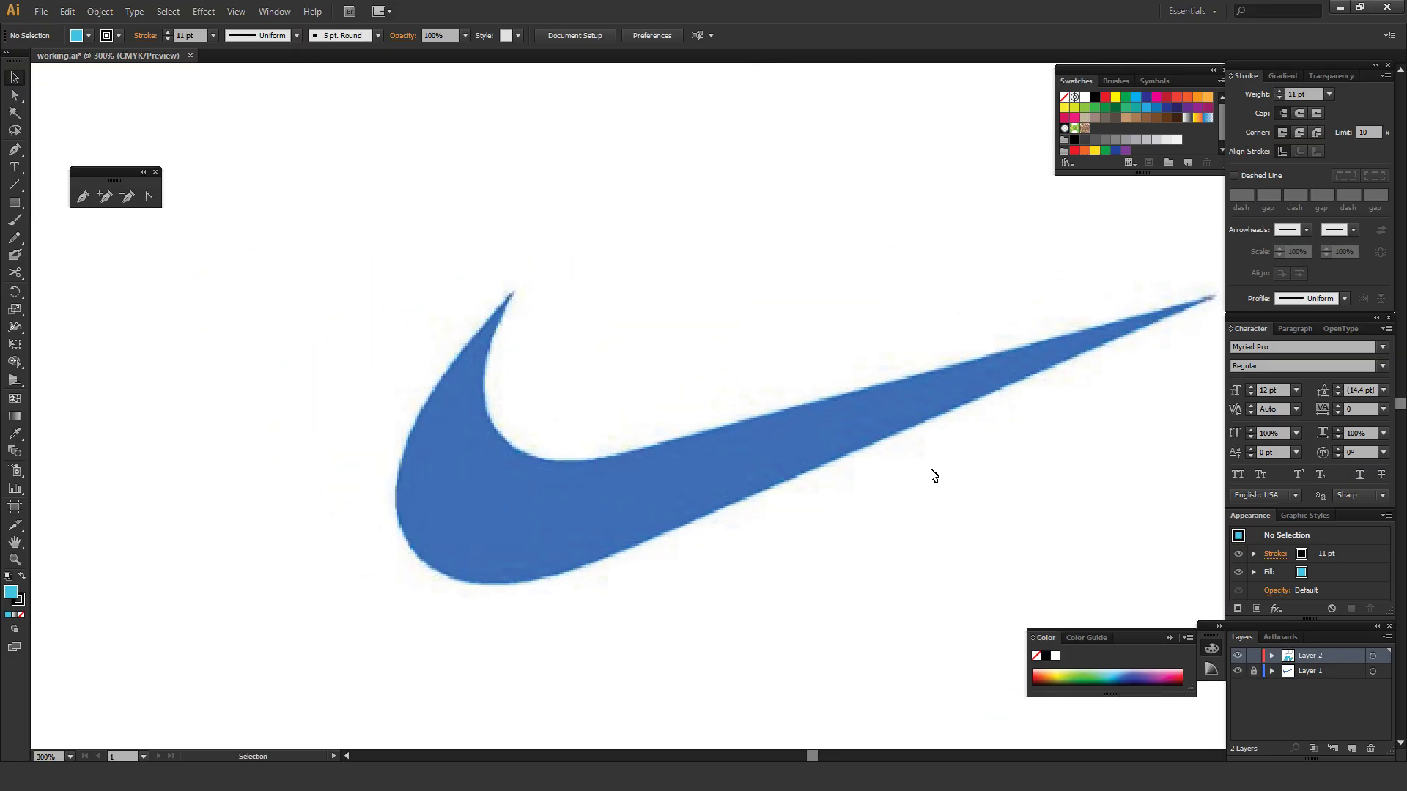
With fill set to None, start a Pen path at the swoosh's upper tip, curving along the inner edge.
{"action": "key", "text": "p"}
{"action": "left_click", "coordinate": [21, 614]}
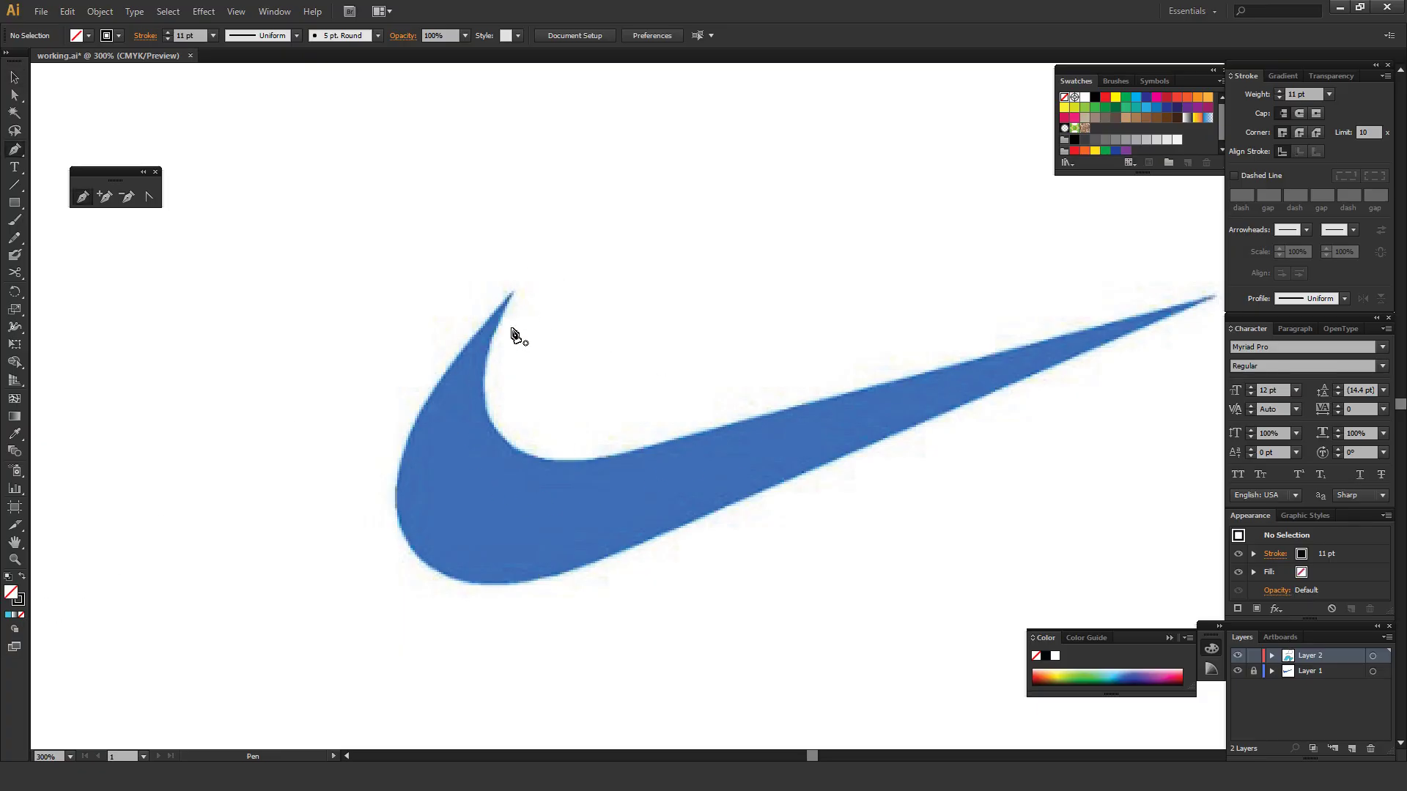
{"action": "scroll", "coordinate": [512, 329], "scroll_direction": "right", "scroll_amount": 3}
{"action": "left_click", "coordinate": [431, 309]}
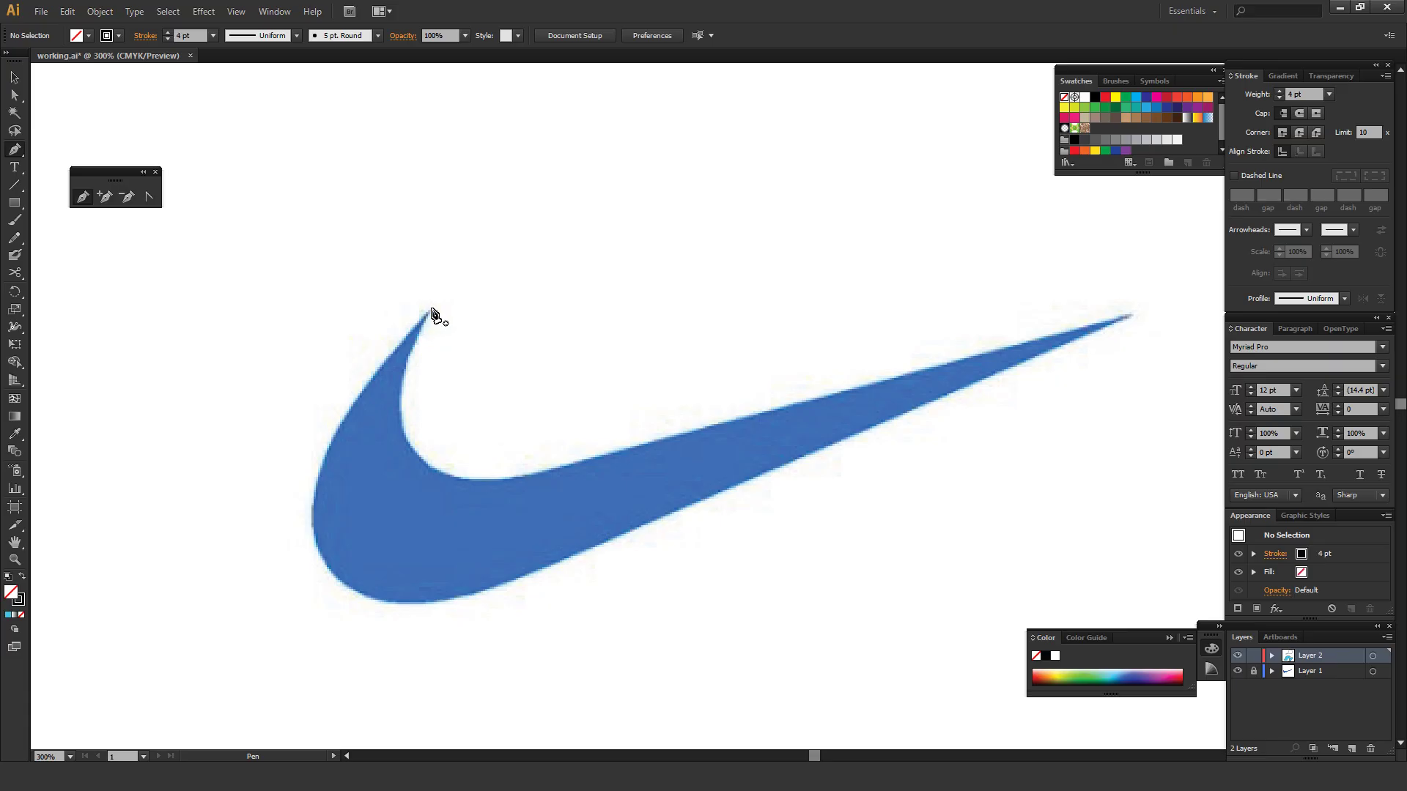
{"action": "left_click_drag", "start_coordinate": [422, 460], "coordinate": [476, 506]}
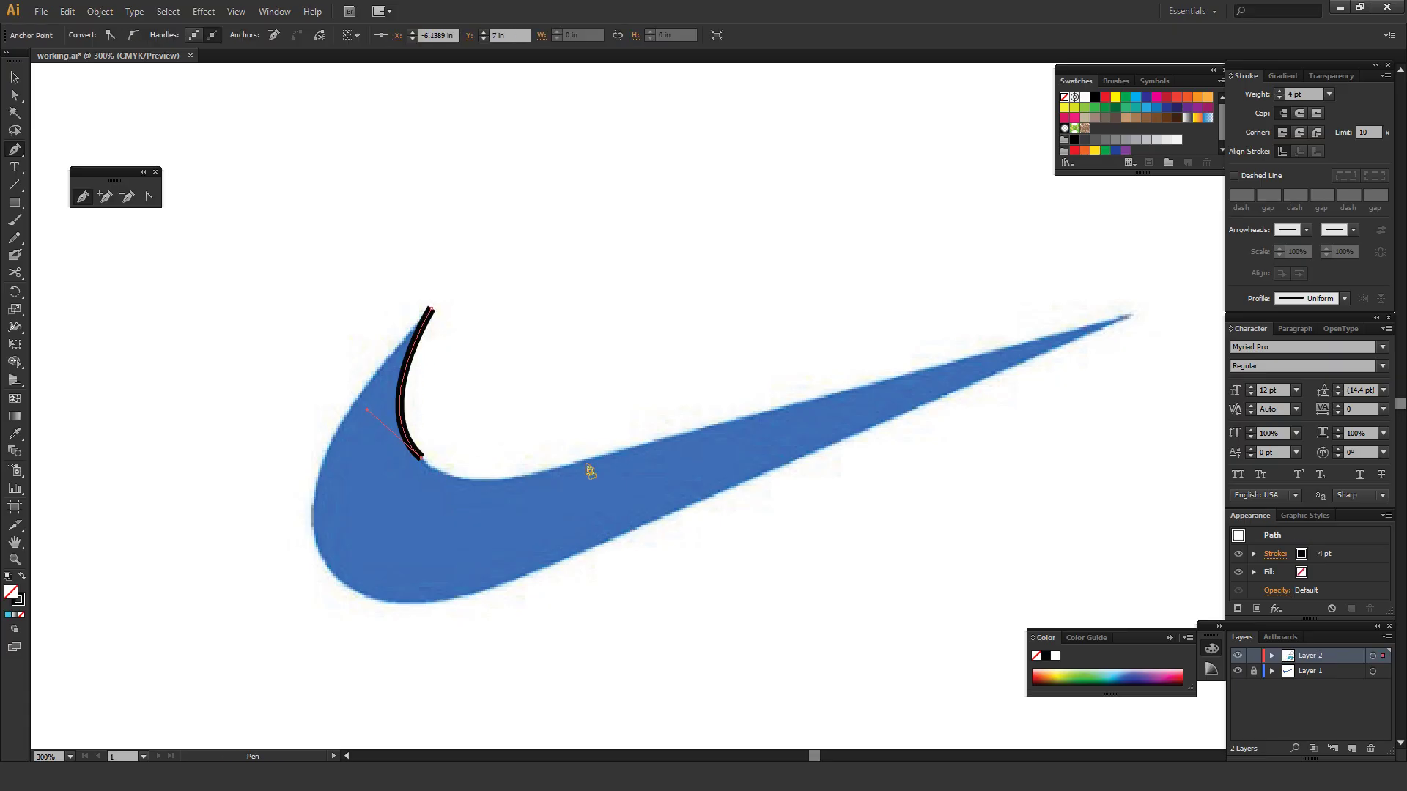
{"action": "left_click_drag", "start_coordinate": [590, 460], "coordinate": [742, 416]}
{"action": "left_click_drag", "start_coordinate": [735, 421], "coordinate": [735, 420]}
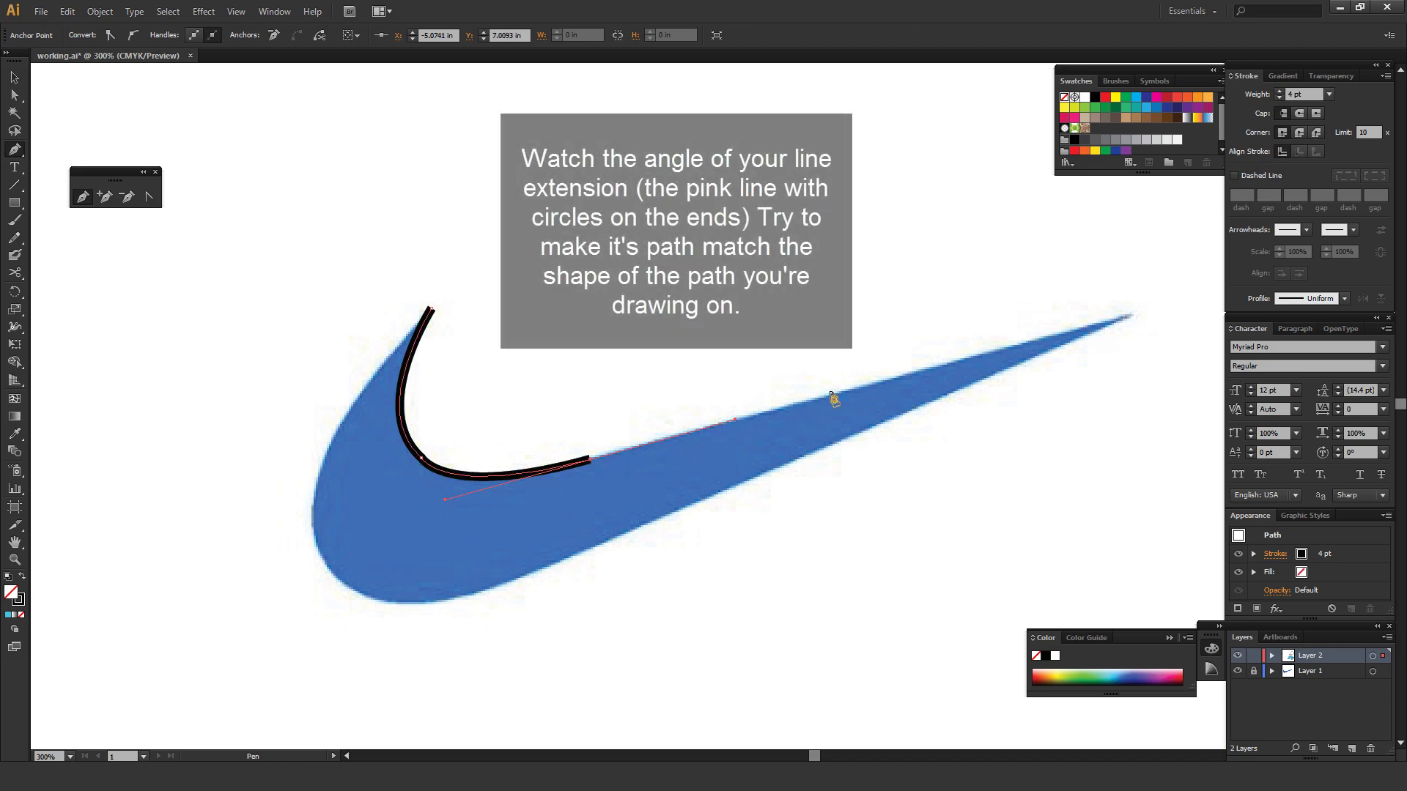
{"action": "left_click", "coordinate": [590, 460]}
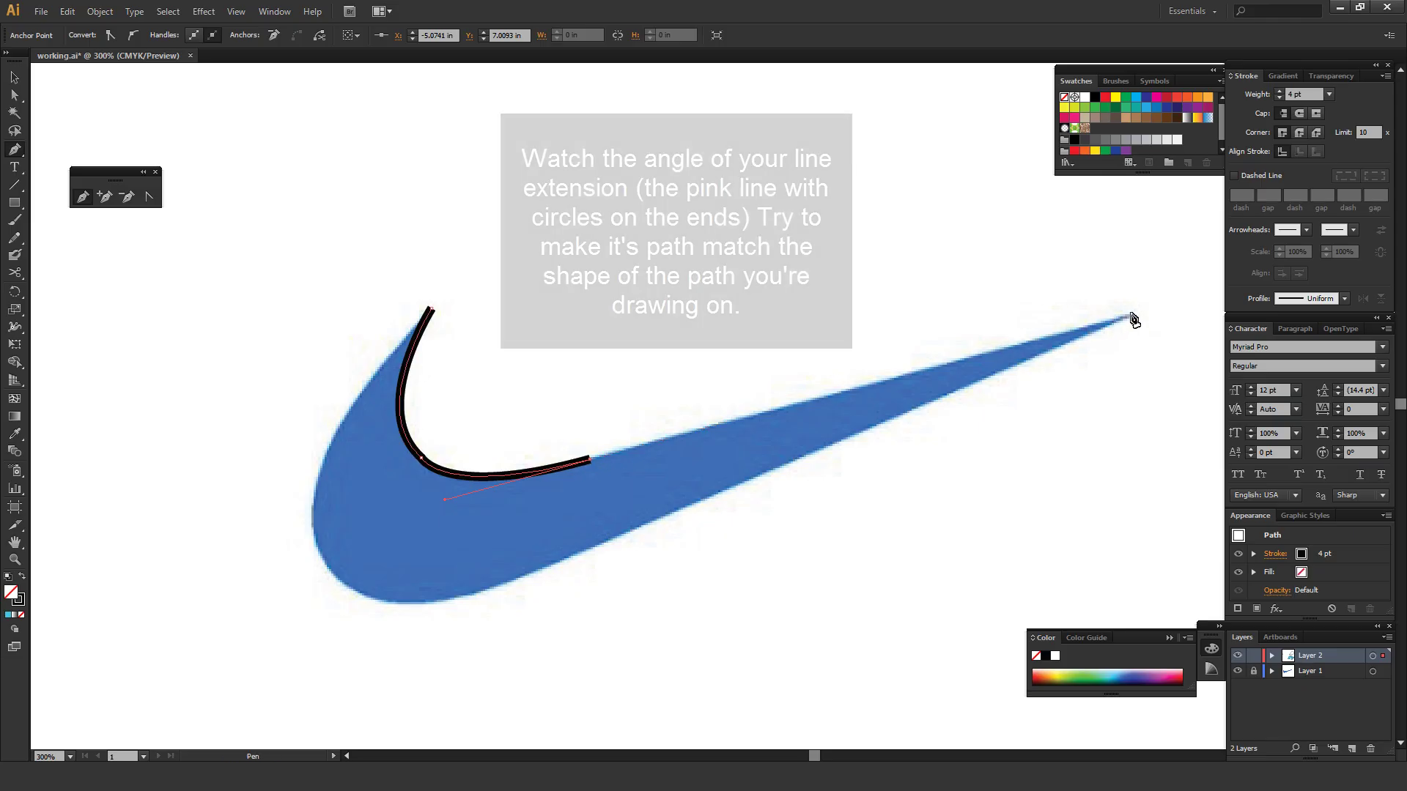
Continue the path through the right tip and lower edge, closing it at the starting tip.
{"action": "left_click", "coordinate": [1132, 314]}
{"action": "left_click", "coordinate": [490, 590]}
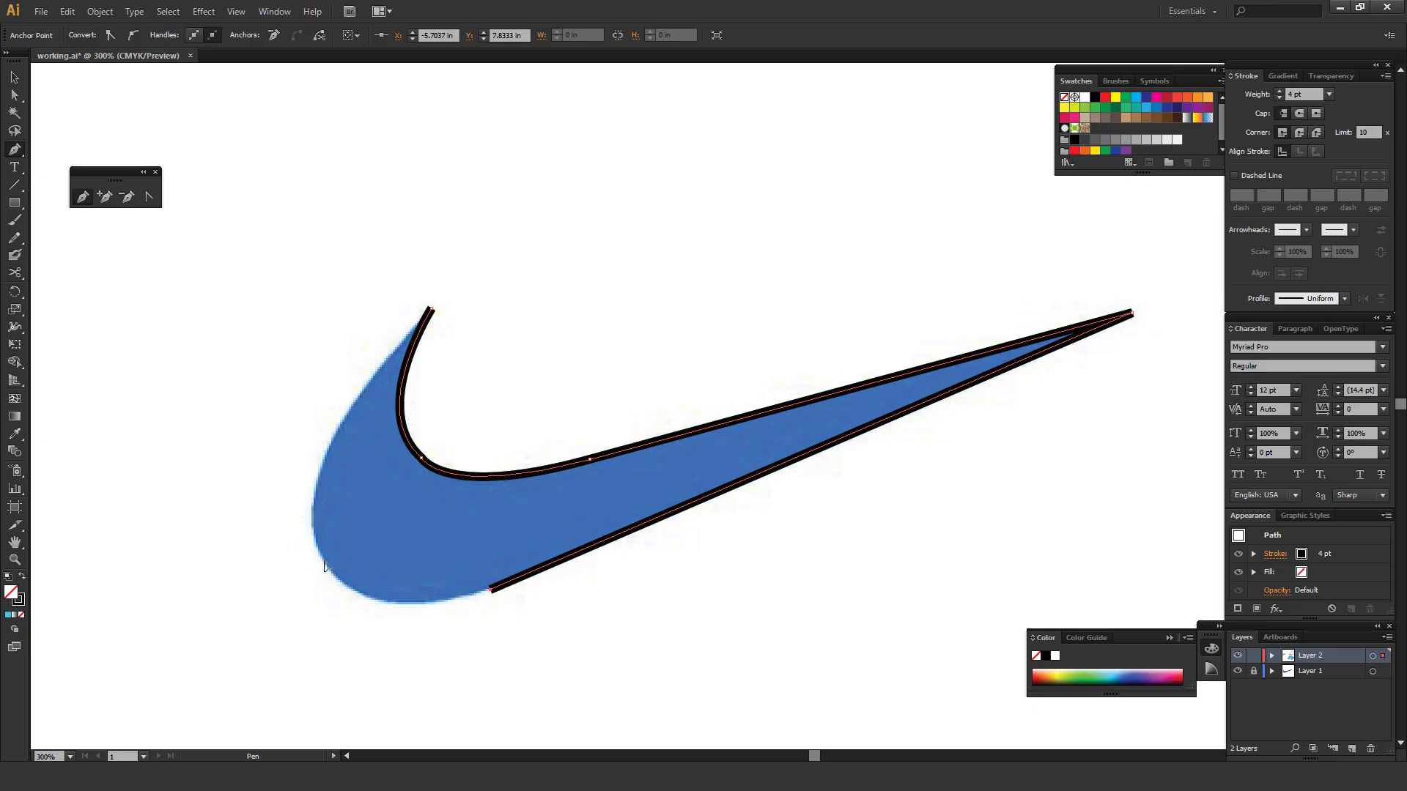
{"action": "left_click_drag", "start_coordinate": [323, 561], "coordinate": [277, 493]}
{"action": "left_click", "coordinate": [324, 562]}
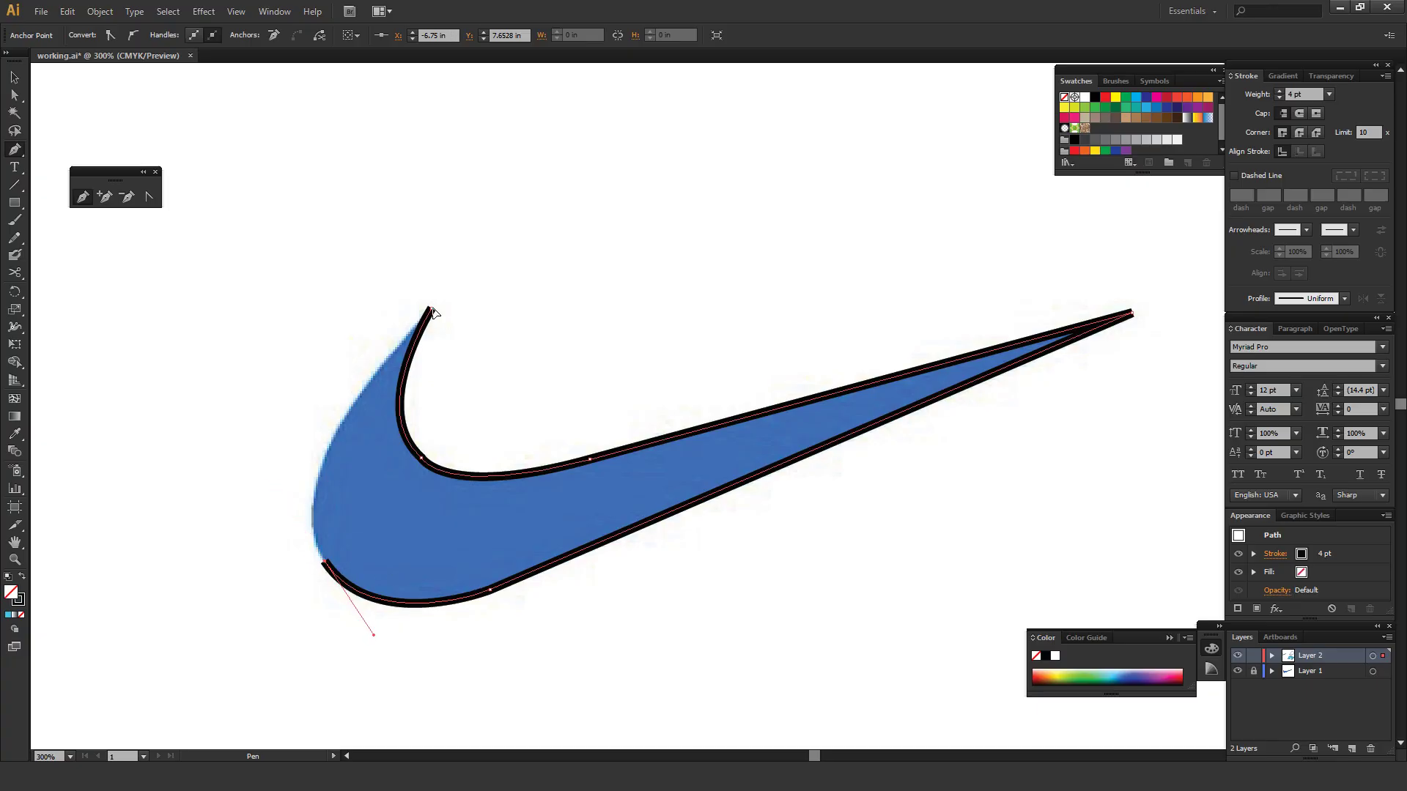
{"action": "left_click", "coordinate": [433, 308]}
{"action": "key", "text": "v"}
{"action": "left_click", "coordinate": [539, 264]}
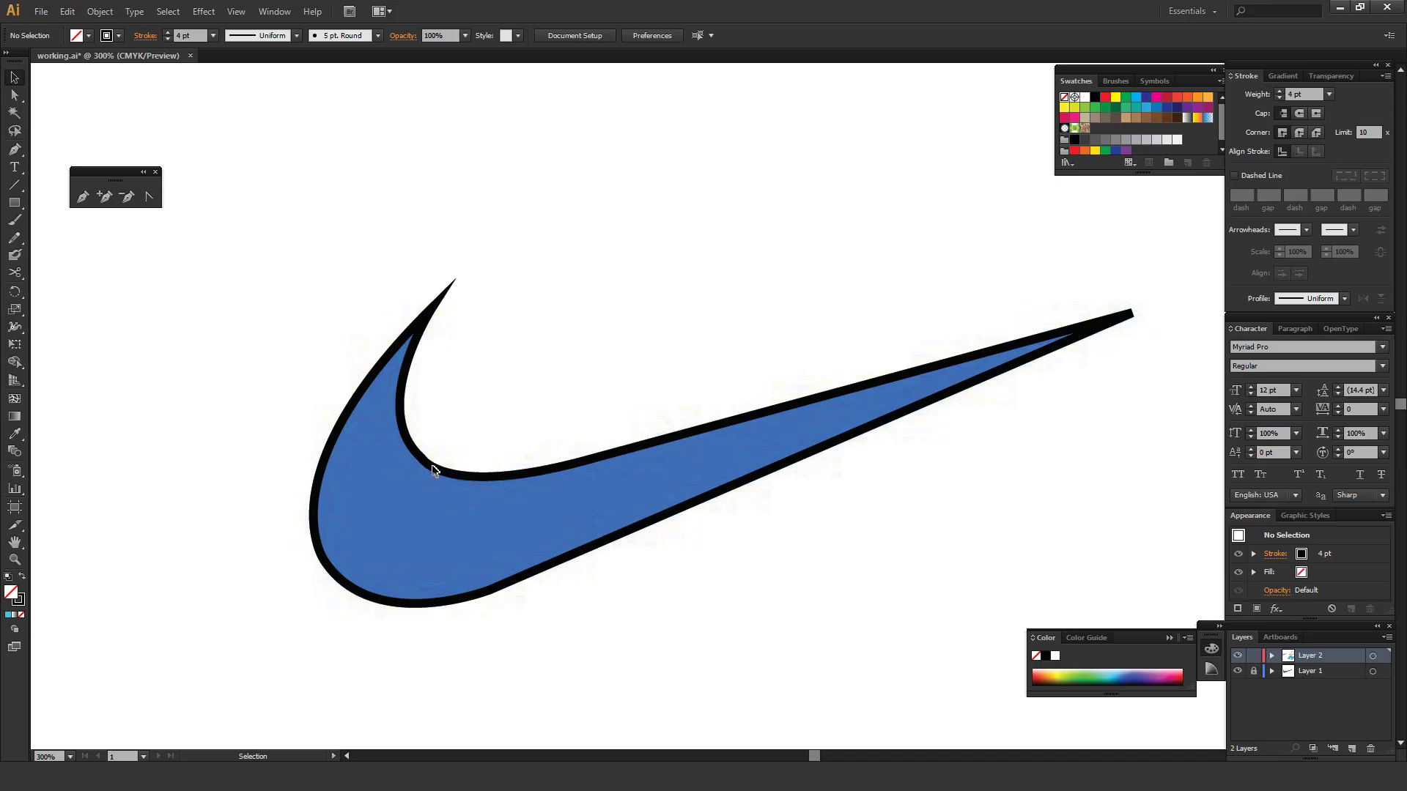
Drag the inner-curve anchor's direction handle so the outline follows the reference edge.
{"action": "left_click_drag", "start_coordinate": [421, 451], "coordinate": [630, 389]}
{"action": "key", "text": "a"}
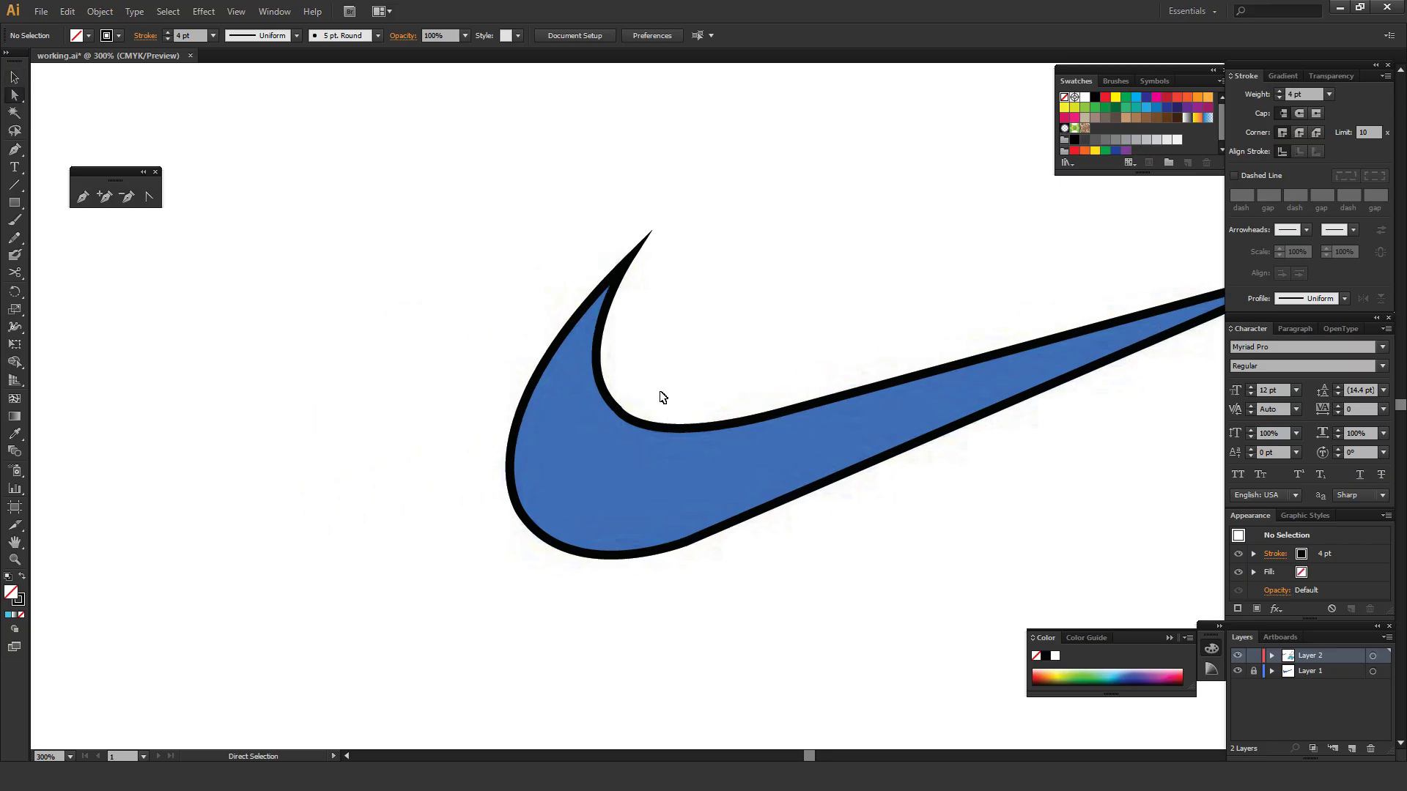
{"action": "scroll", "coordinate": [662, 396], "scroll_direction": "up", "scroll_amount": 3}
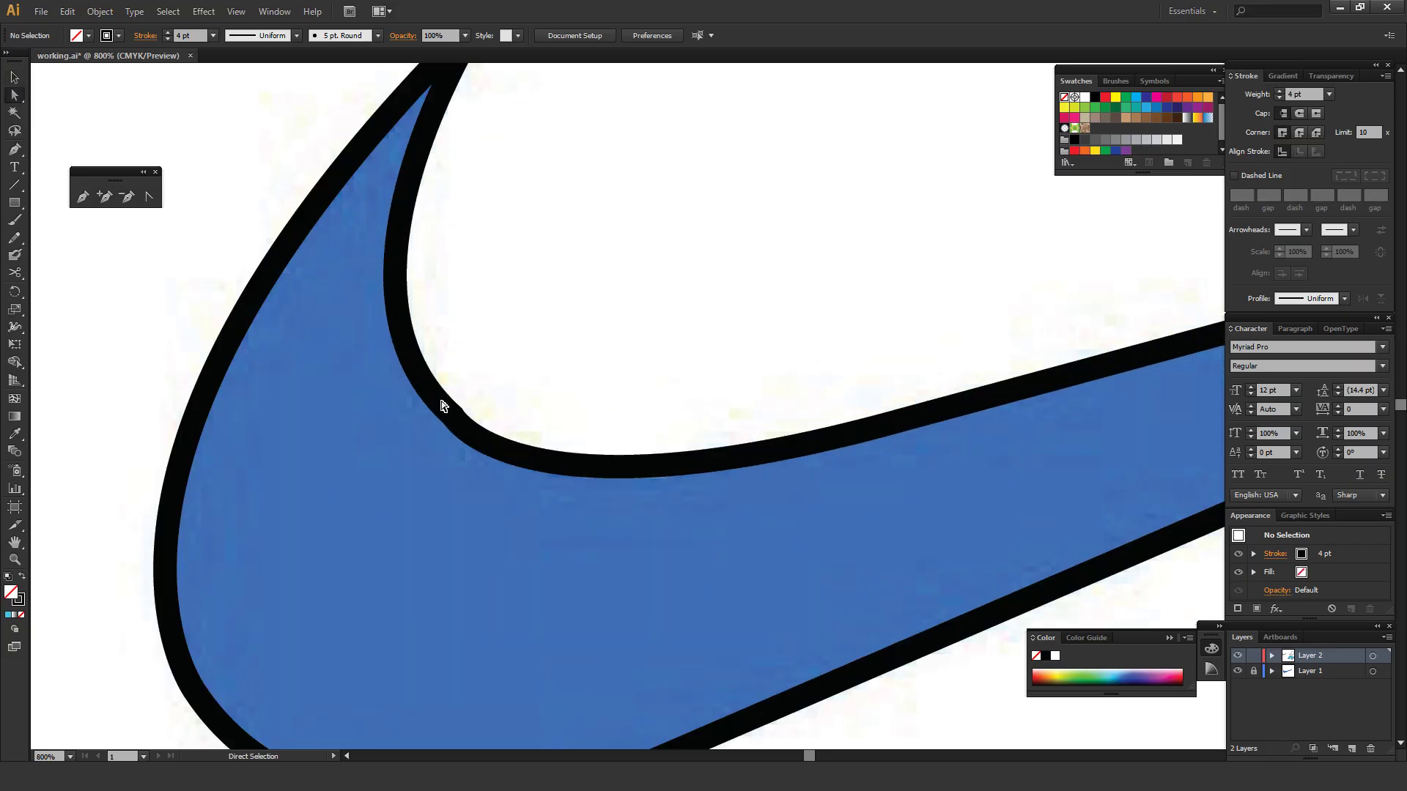
{"action": "scroll", "coordinate": [441, 402], "scroll_direction": "up", "scroll_amount": 3}
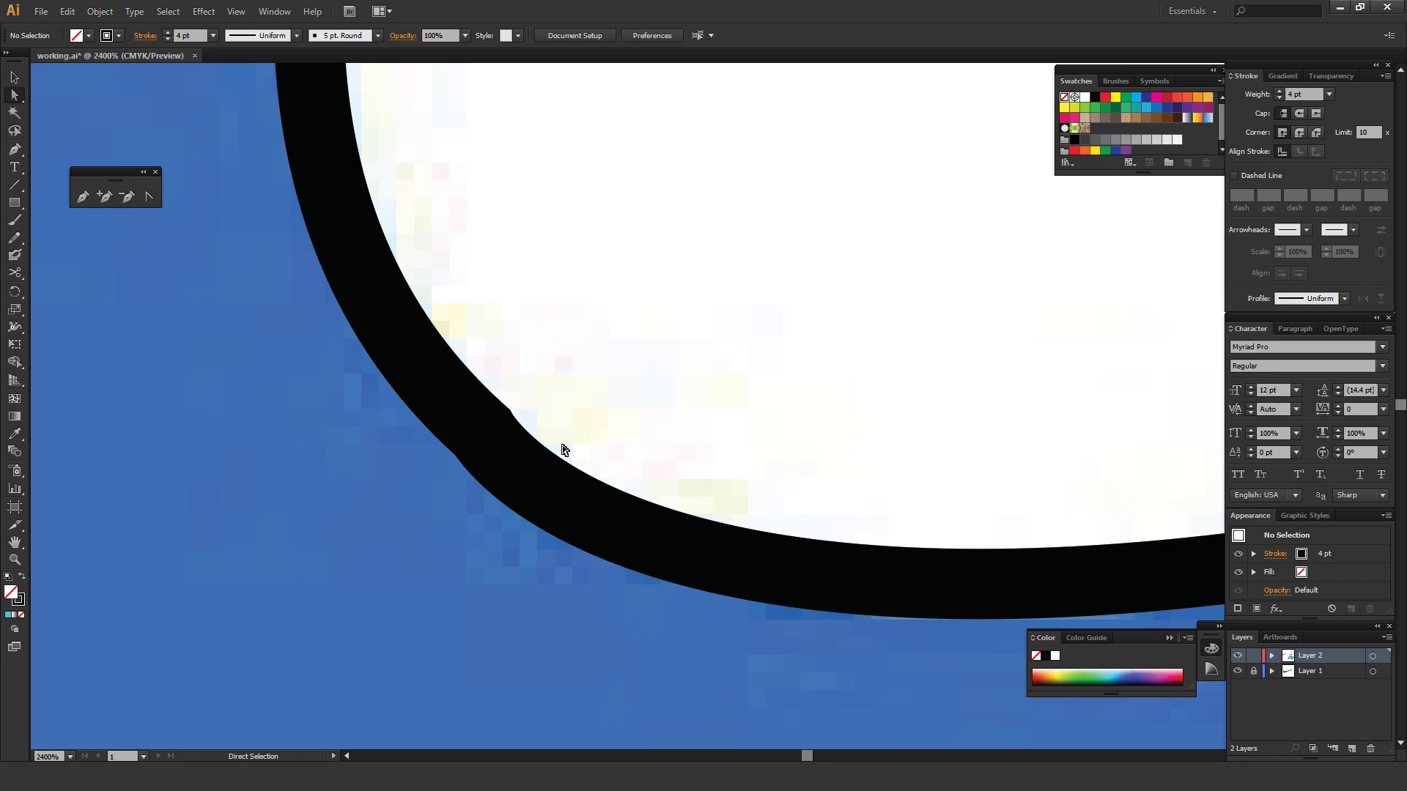
{"action": "scroll", "coordinate": [606, 417], "scroll_direction": "down", "scroll_amount": 3}
{"action": "scroll", "coordinate": [622, 408], "scroll_direction": "up", "scroll_amount": 4}
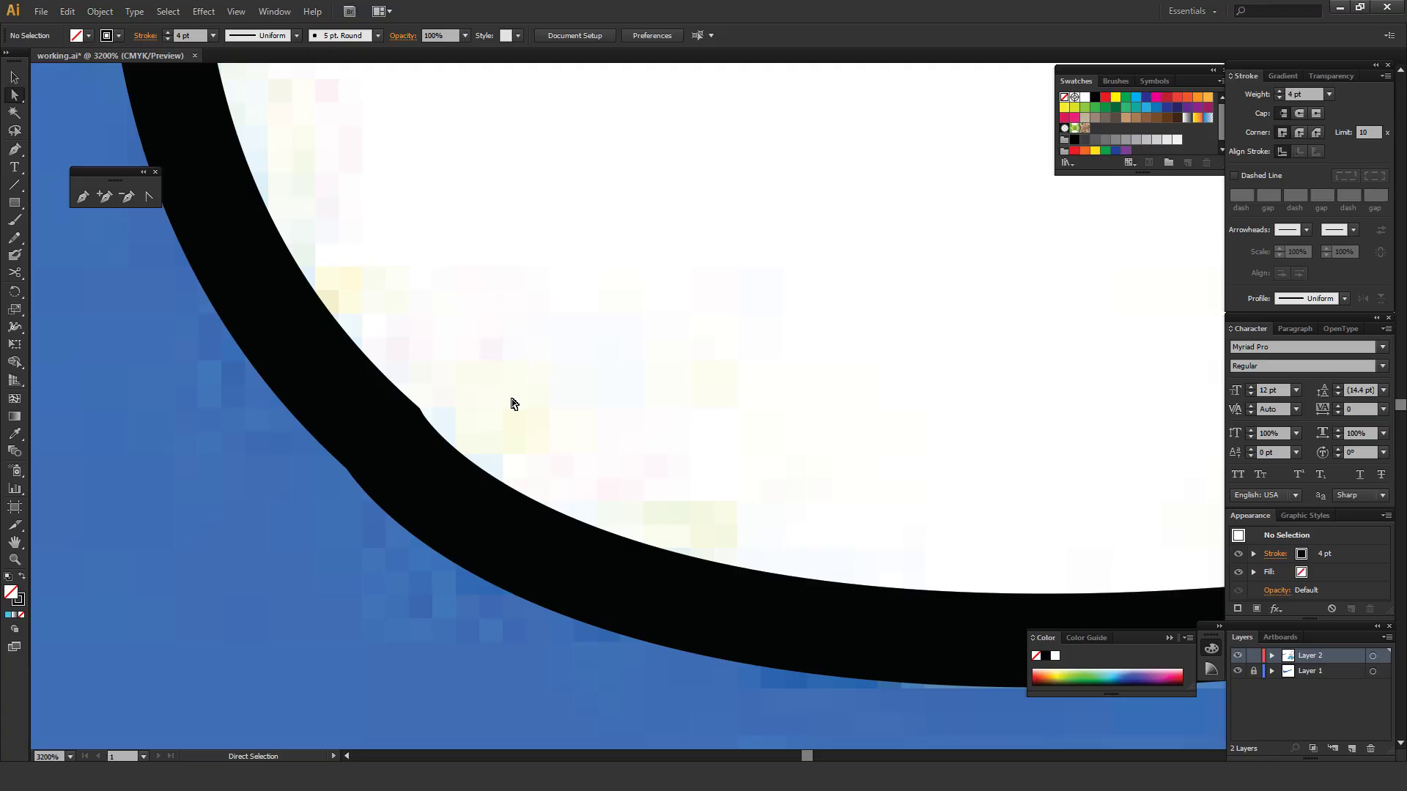
{"action": "left_click", "coordinate": [517, 507]}
{"action": "scroll", "coordinate": [612, 433], "scroll_direction": "down", "scroll_amount": 2}
{"action": "key", "text": "a"}
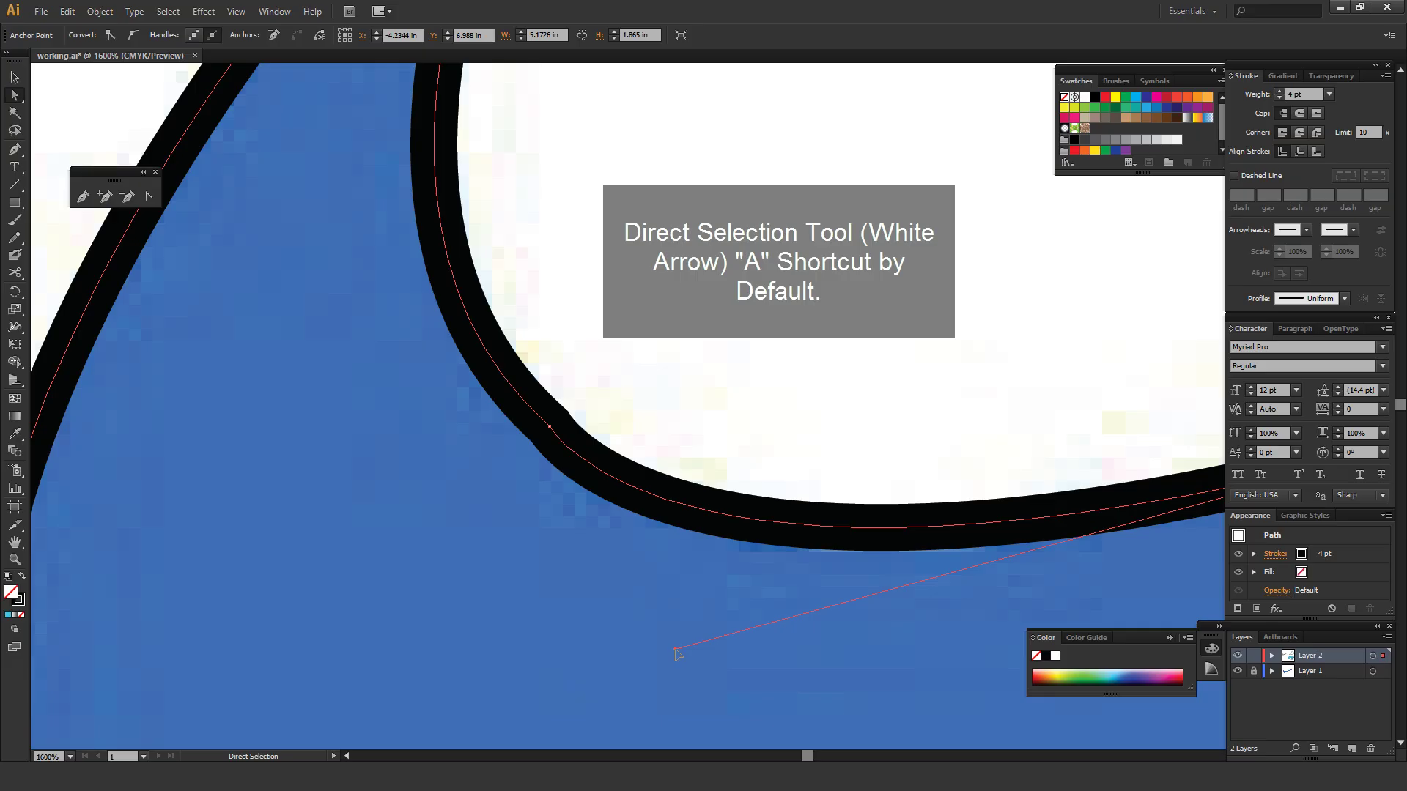
{"action": "left_click_drag", "start_coordinate": [675, 652], "coordinate": [748, 624]}
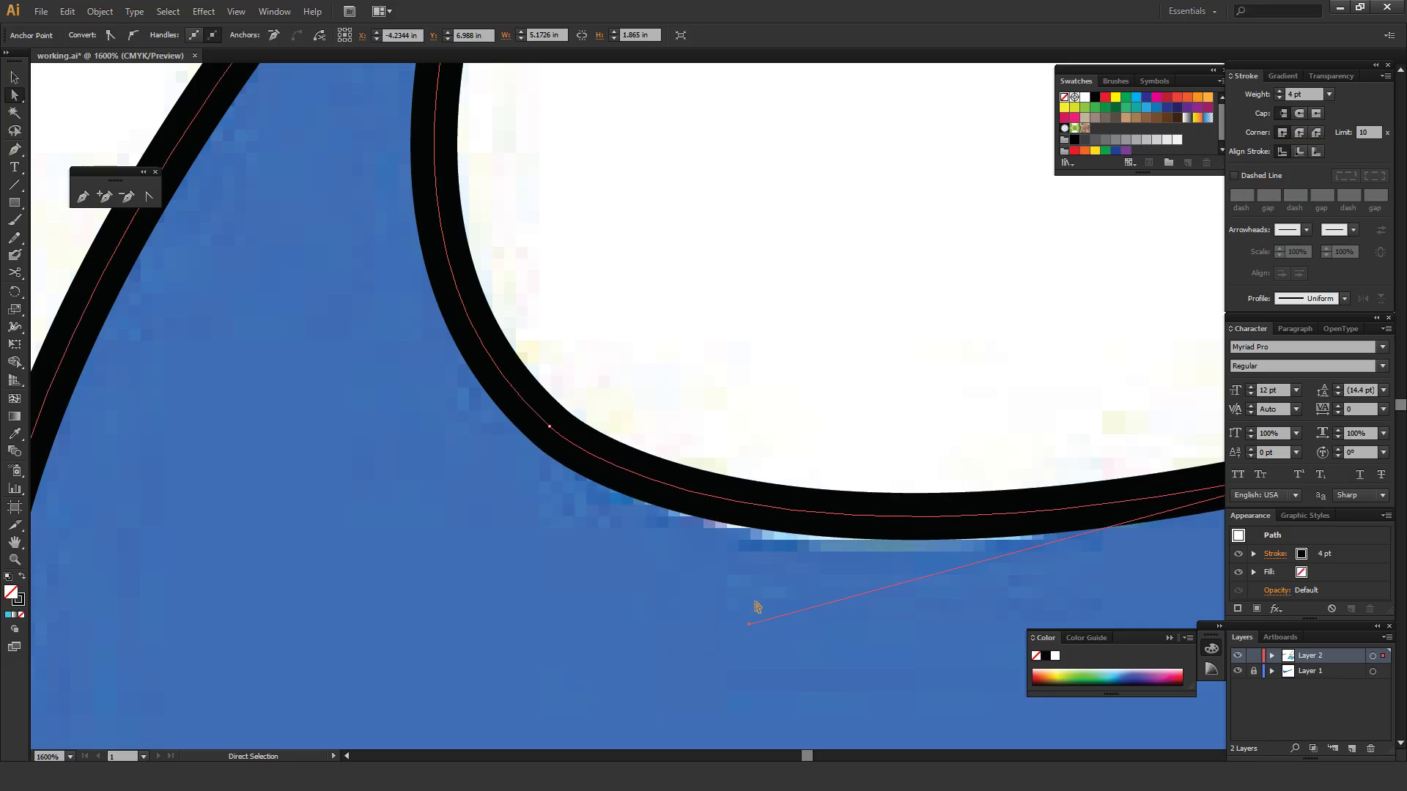
{"action": "left_click", "coordinate": [787, 382]}
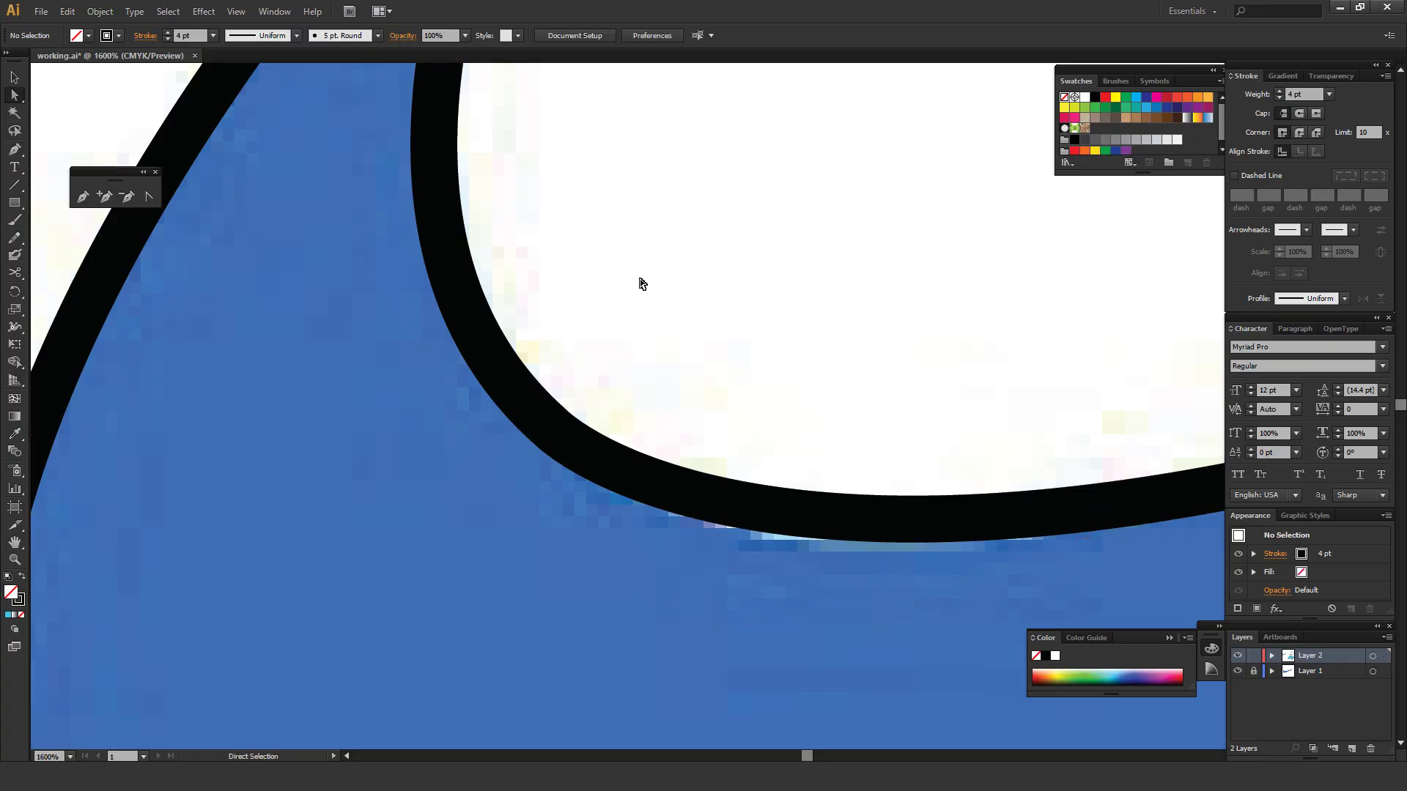
Zoom out and recenter the whole swoosh outline in the view.
{"action": "scroll", "coordinate": [602, 429], "scroll_direction": "down", "scroll_amount": 5}
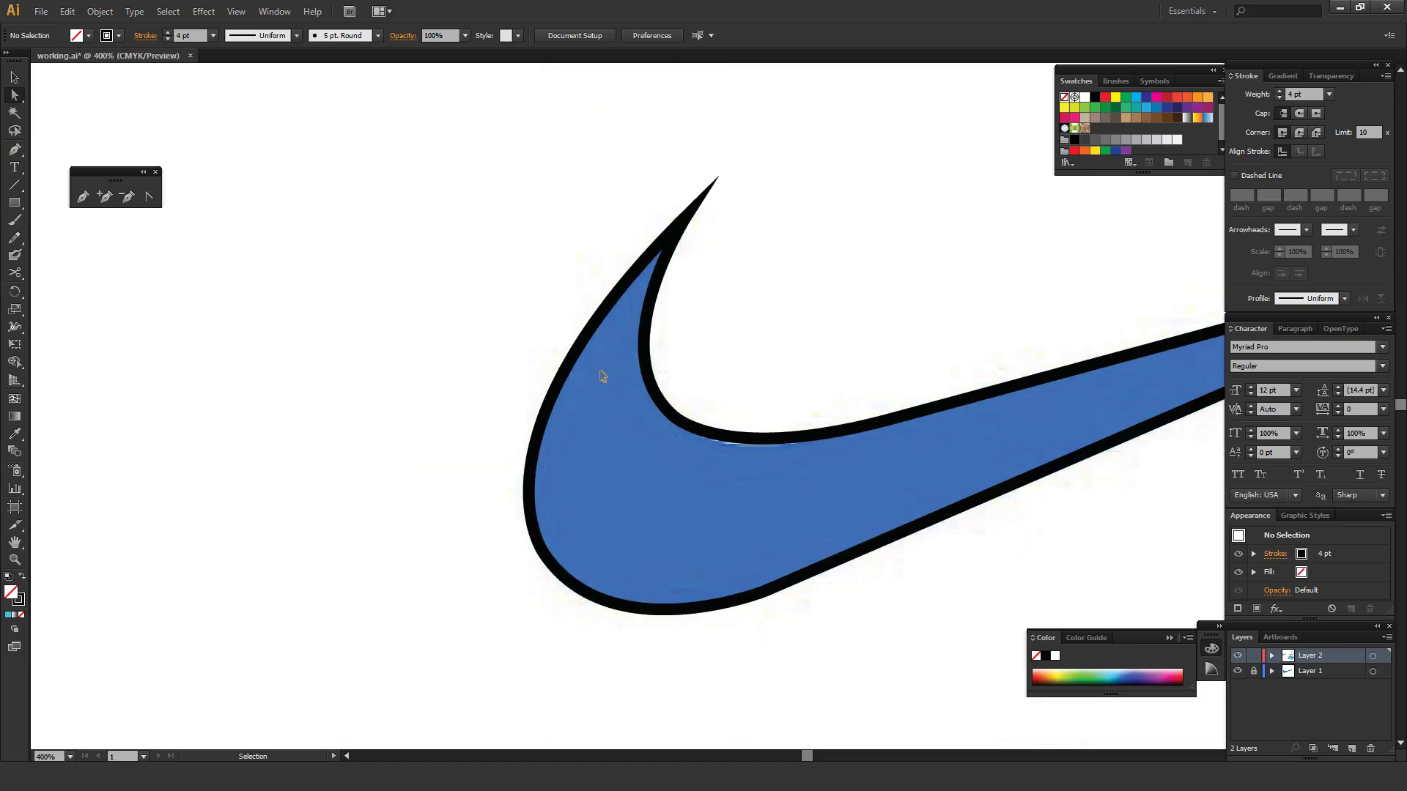
{"action": "left_click_drag", "start_coordinate": [823, 326], "coordinate": [631, 441]}
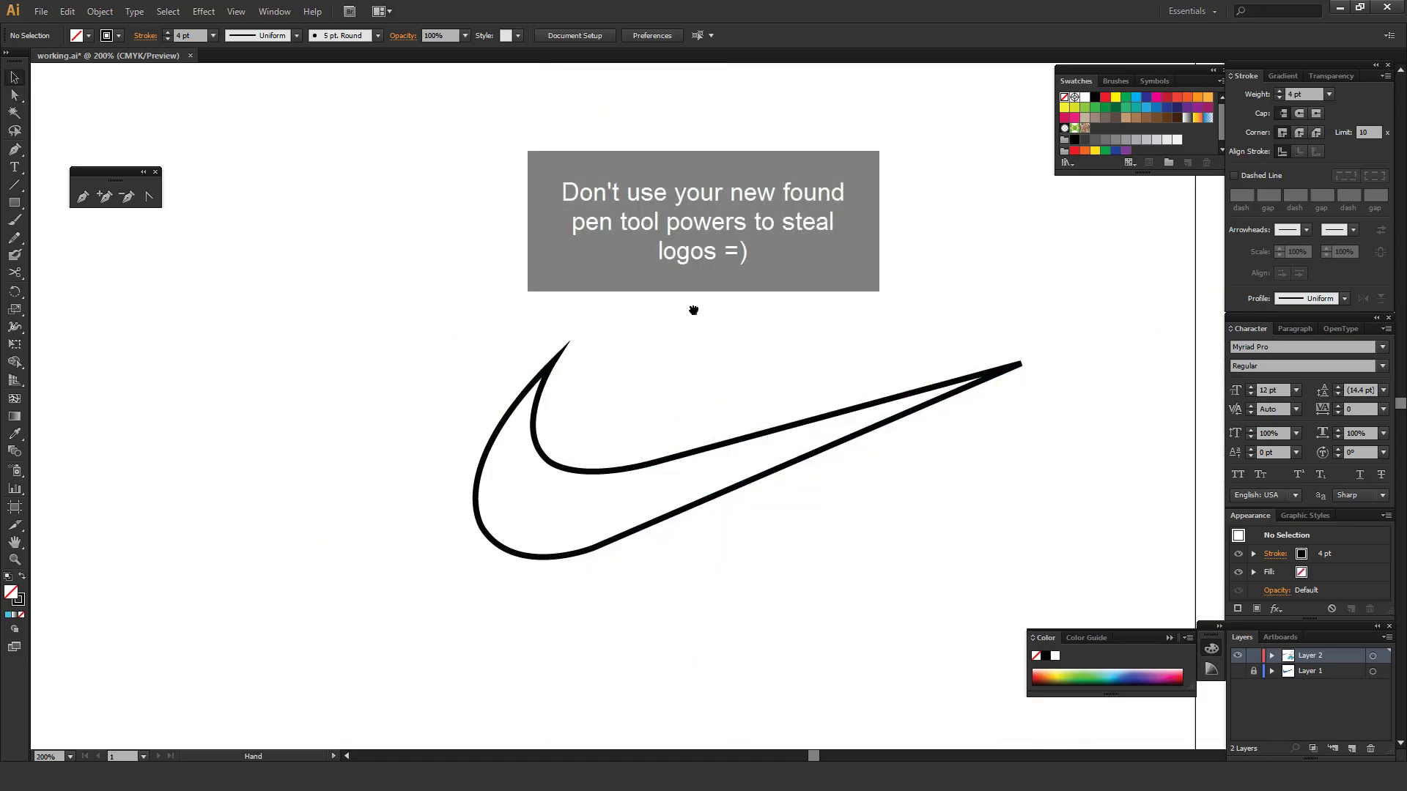
{"action": "left_click_drag", "start_coordinate": [693, 310], "coordinate": [627, 327]}
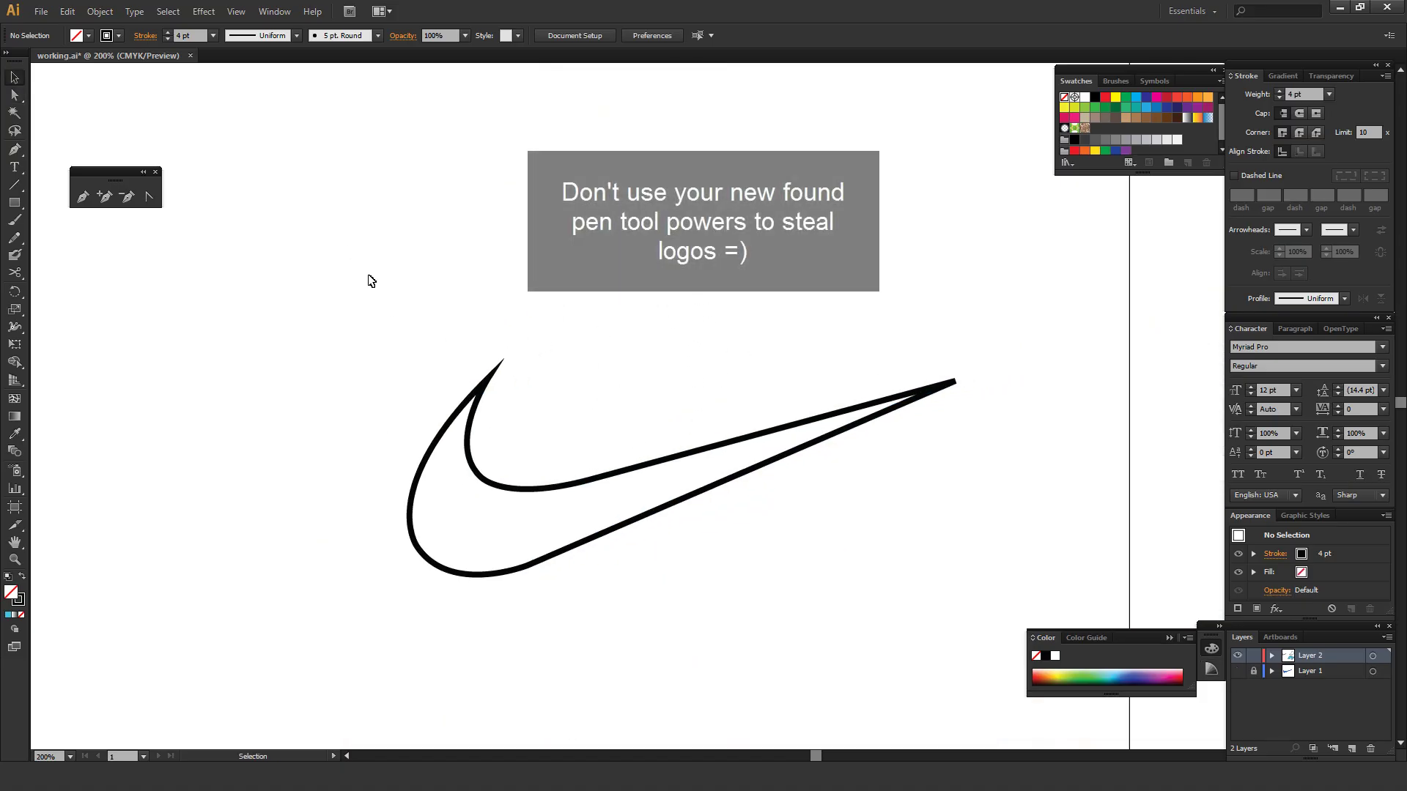
Give the swoosh outline Round Join corners.
{"action": "left_click_drag", "start_coordinate": [334, 213], "coordinate": [504, 372]}
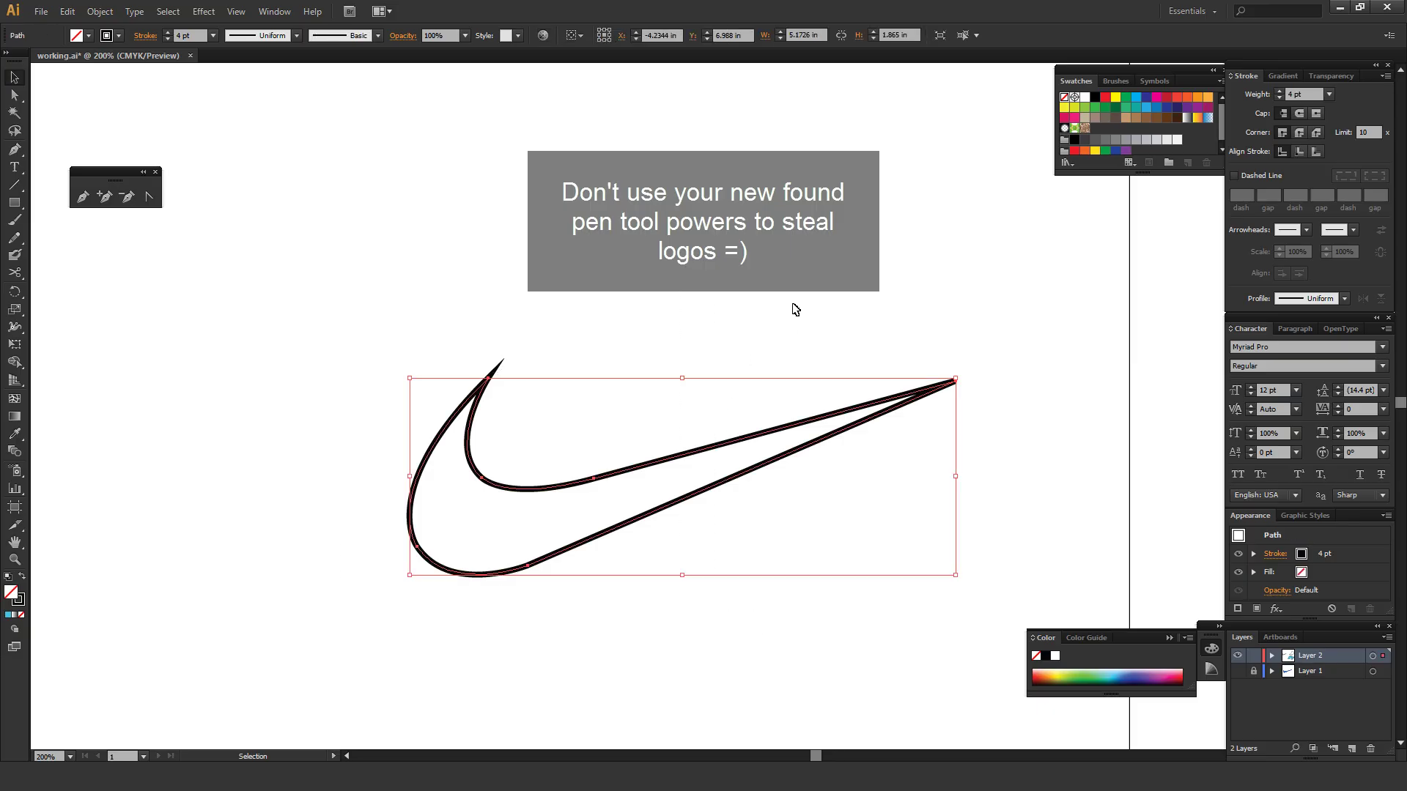
{"action": "left_click", "coordinate": [1298, 132]}
{"action": "left_click", "coordinate": [814, 305]}
Fill the swoosh outline with light blue (cyan).
{"action": "left_click_drag", "start_coordinate": [699, 328], "coordinate": [544, 640]}
{"action": "left_click", "coordinate": [8, 615]}
{"action": "left_click", "coordinate": [228, 512]}
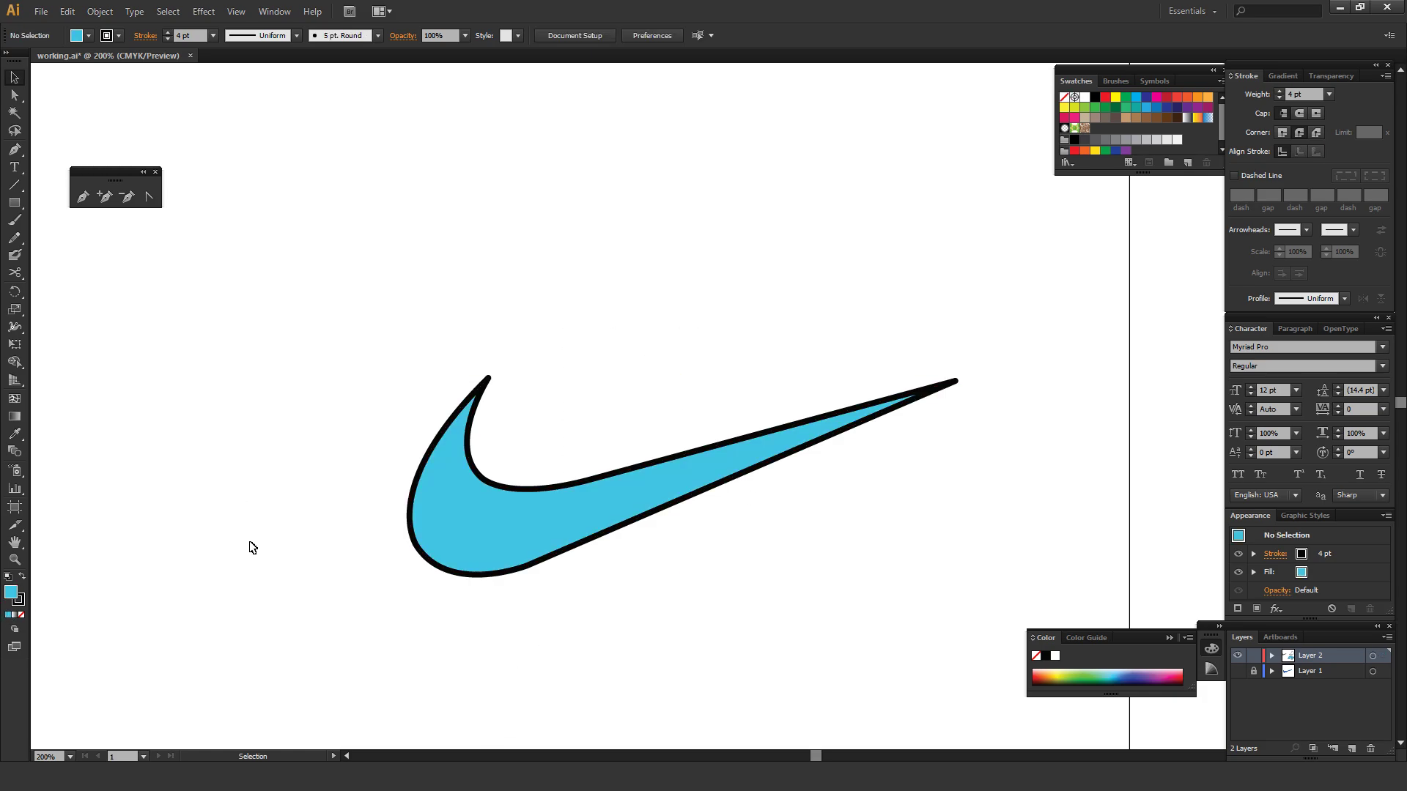
{"action": "key", "text": "ctrl+minus"}
{"action": "key", "text": "ctrl+minus"}
{"action": "key", "text": "ctrl+minus"}
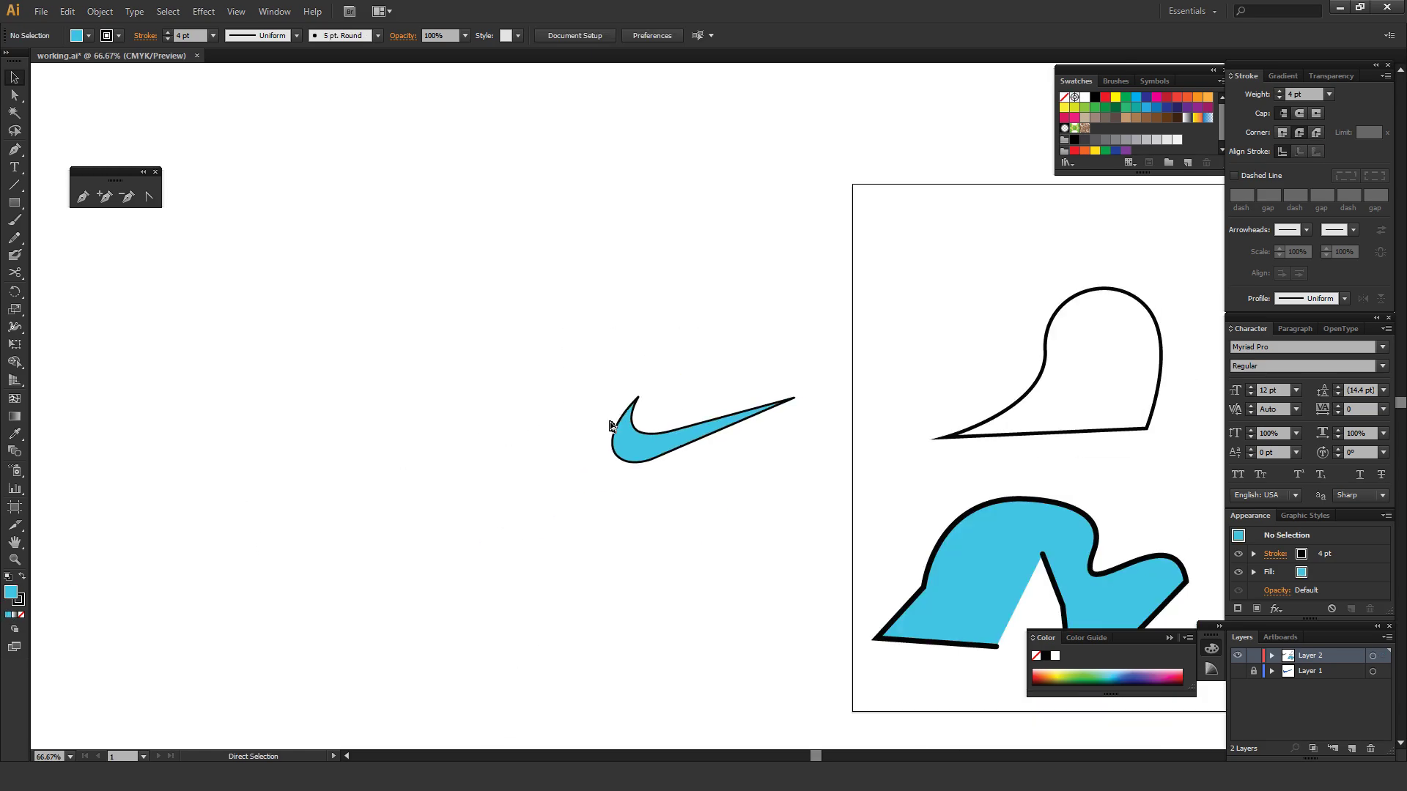
{"action": "left_click_drag", "start_coordinate": [876, 465], "coordinate": [492, 450]}
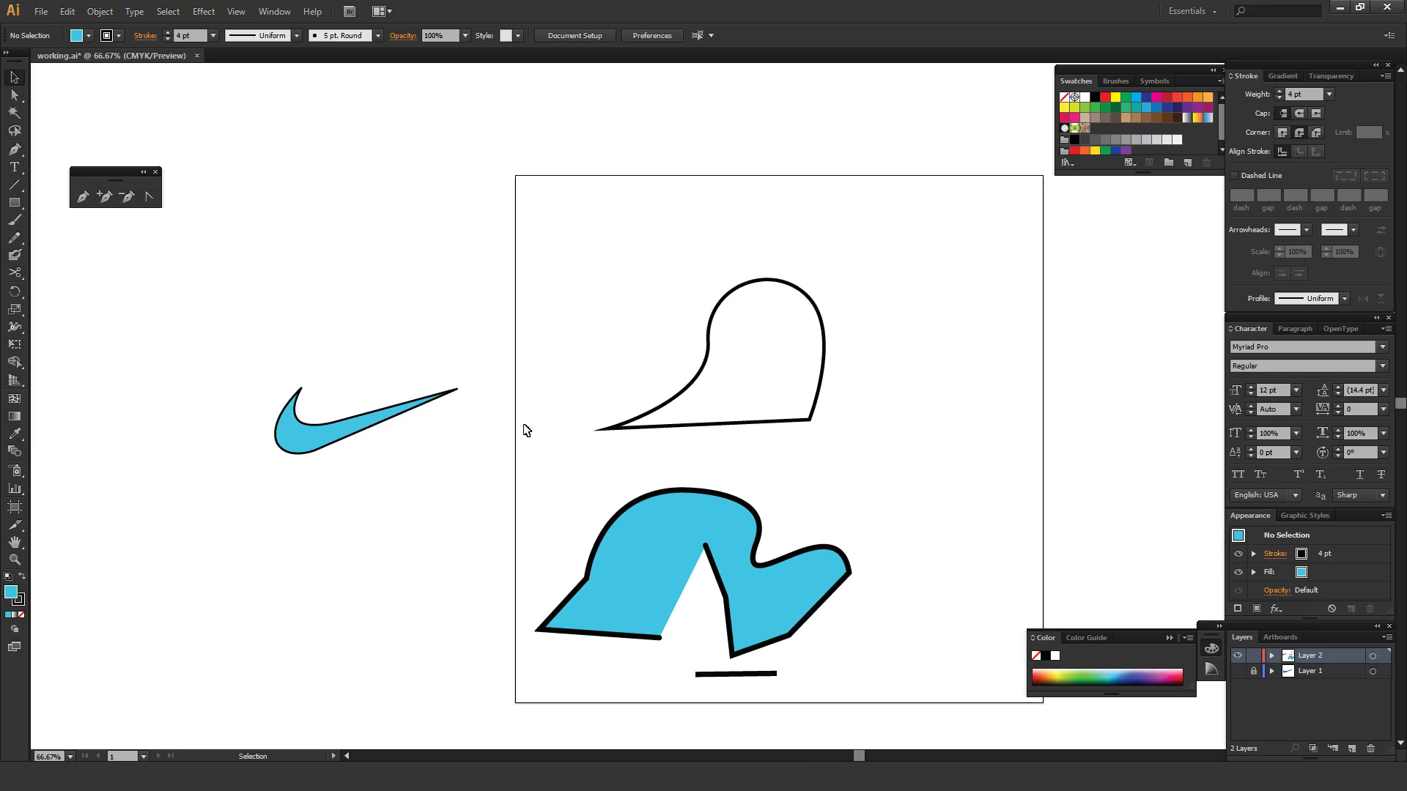